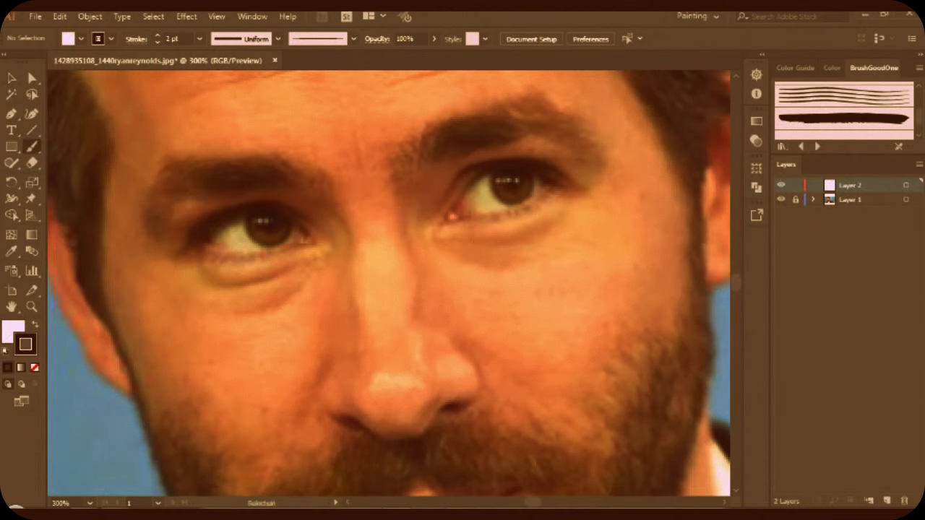
- Trace the right eye's upper eyelid and the crease above it in dark strokes
{"action": "key", "text": "ctrl+equal"}
{"action": "mouse_move", "coordinate": [465, 221]}
{"action": "left_mouse_down"}
{"action": "mouse_move", "coordinate": [448, 233]}
{"action": "mouse_move", "coordinate": [611, 177]}
{"action": "left_mouse_up"}
{"action": "key", "text": "ctrl+plus"}
{"action": "key", "text": "ctrl+plus"}
{"action": "key", "text": "ctrl+plus"}
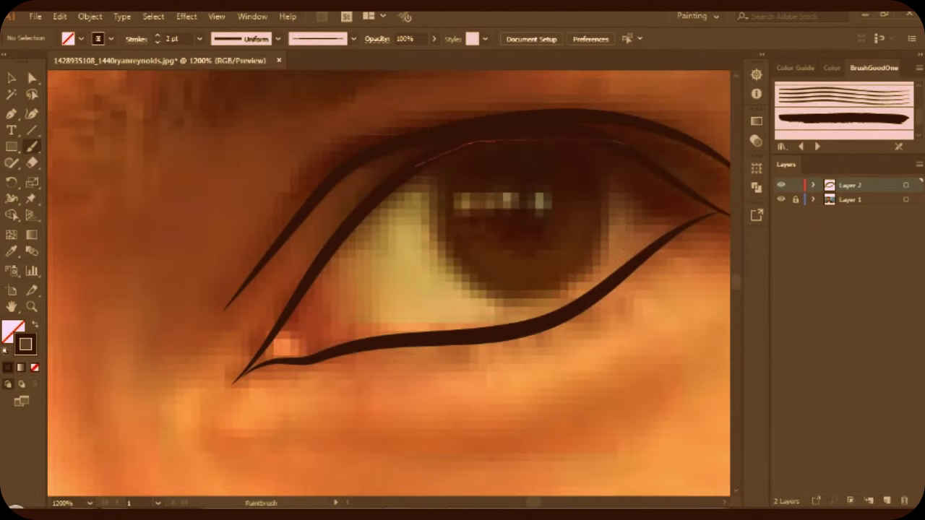
{"action": "left_click_drag", "start_coordinate": [416, 166], "coordinate": [614, 142]}
{"action": "key", "text": "ctrl+minus"}
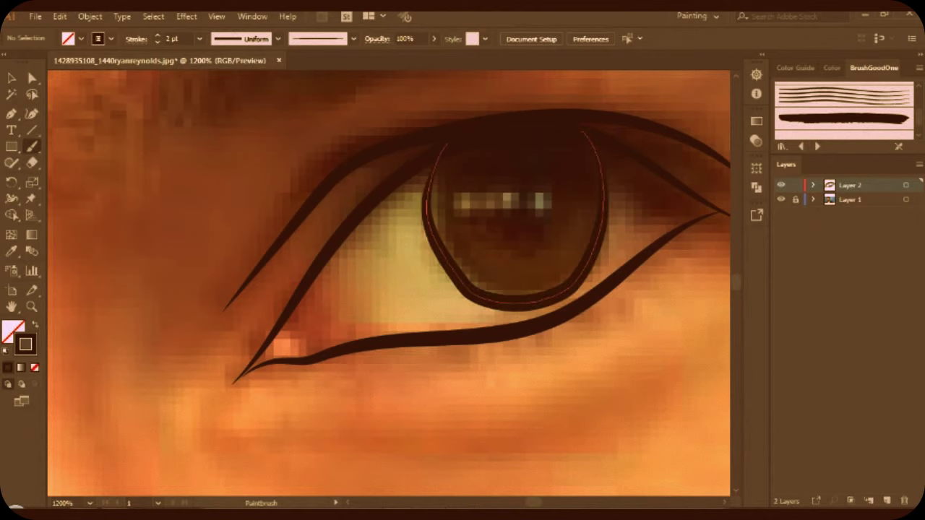
{"action": "key", "text": "ctrl+minus"}
{"action": "key", "text": "ctrl+minus"}
{"action": "key", "text": "ctrl+minus"}
- Outline the right eye's iris, undoing two unwanted attempts along the way
{"action": "key", "text": "ctrl+plus"}
{"action": "key", "text": "ctrl+plus"}
{"action": "key", "text": "ctrl+plus"}
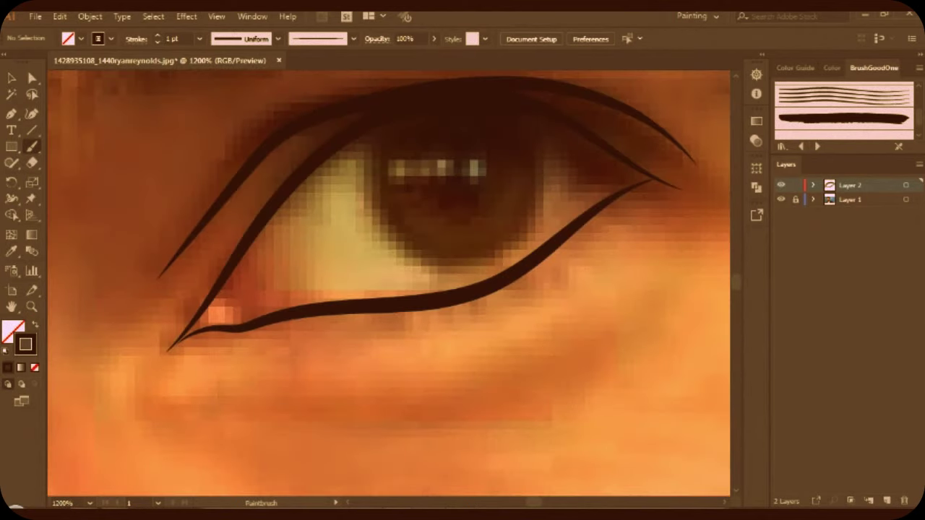
{"action": "left_click_drag", "start_coordinate": [541, 217], "coordinate": [402, 272]}
{"action": "key", "text": "ctrl+z"}
{"action": "left_click_drag", "start_coordinate": [372, 209], "coordinate": [385, 113]}
{"action": "key", "text": "ctrl+z"}
{"action": "key", "text": "ctrl+minus"}
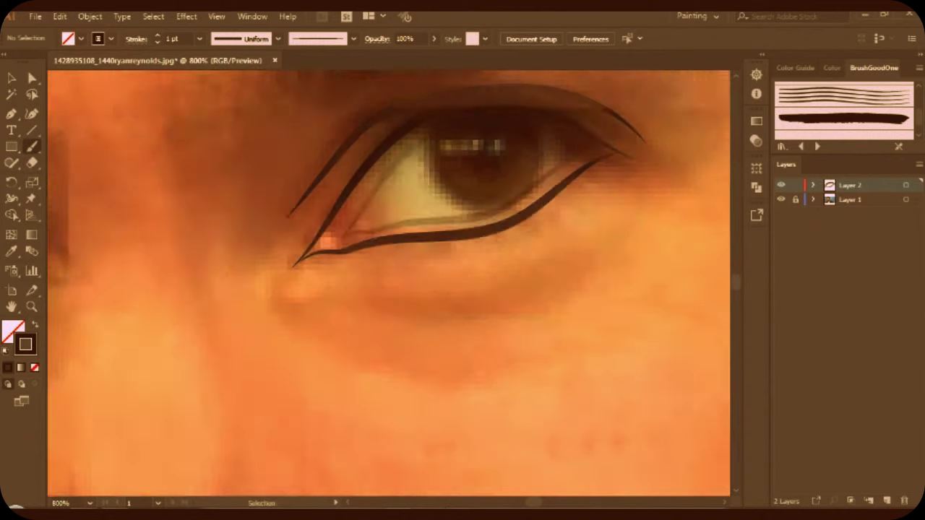
{"action": "left_click_drag", "start_coordinate": [542, 144], "coordinate": [499, 209]}
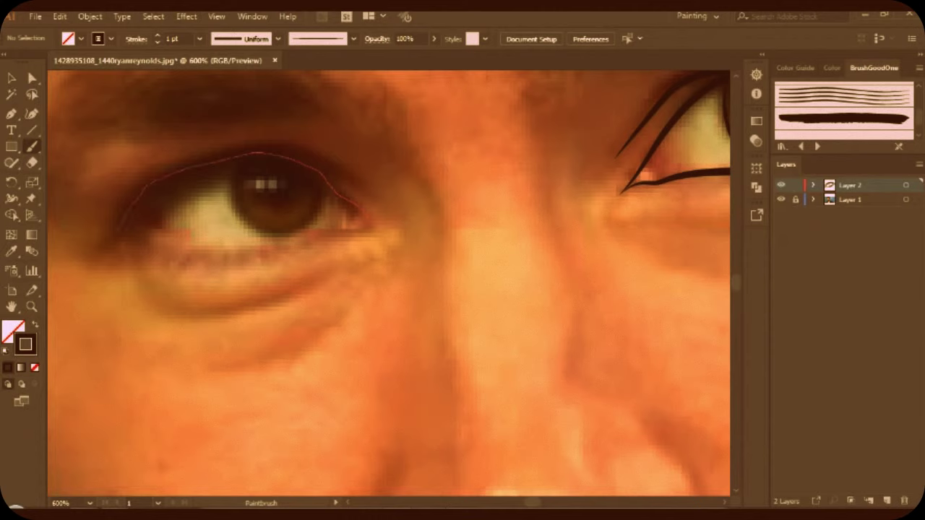
- Trace the left eye's upper and lower eyelids, with the lower lid at 2 pt
{"action": "left_click_drag", "start_coordinate": [123, 221], "coordinate": [361, 211]}
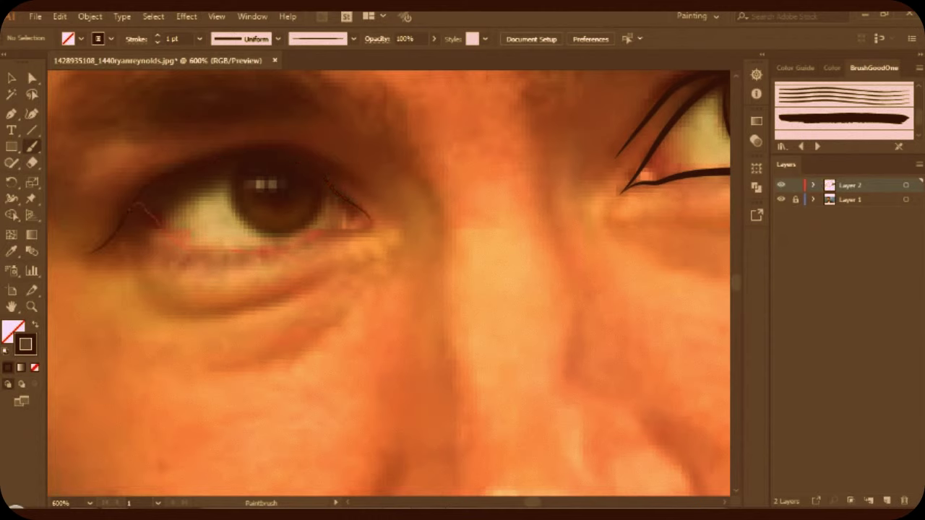
{"action": "left_click_drag", "start_coordinate": [132, 205], "coordinate": [372, 224]}
{"action": "left_click", "coordinate": [157, 35]}
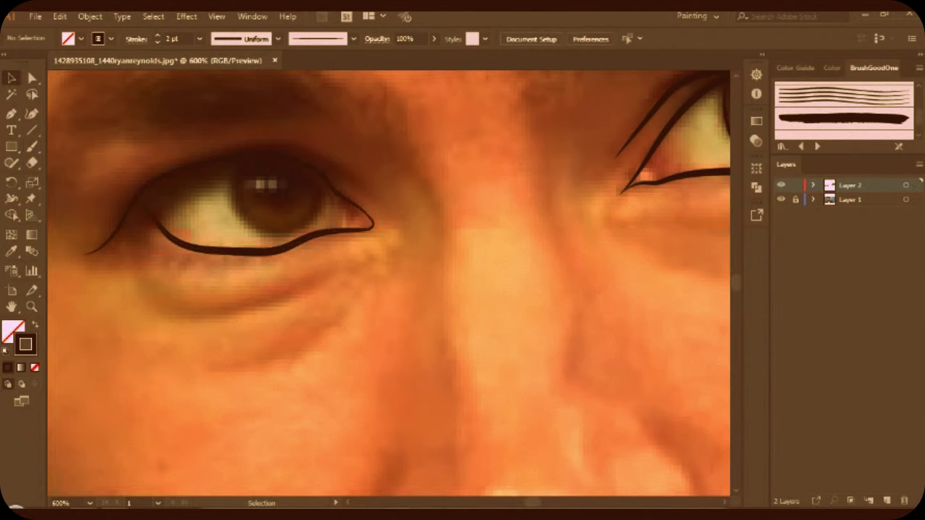
{"action": "left_click_drag", "start_coordinate": [170, 171], "coordinate": [361, 176]}
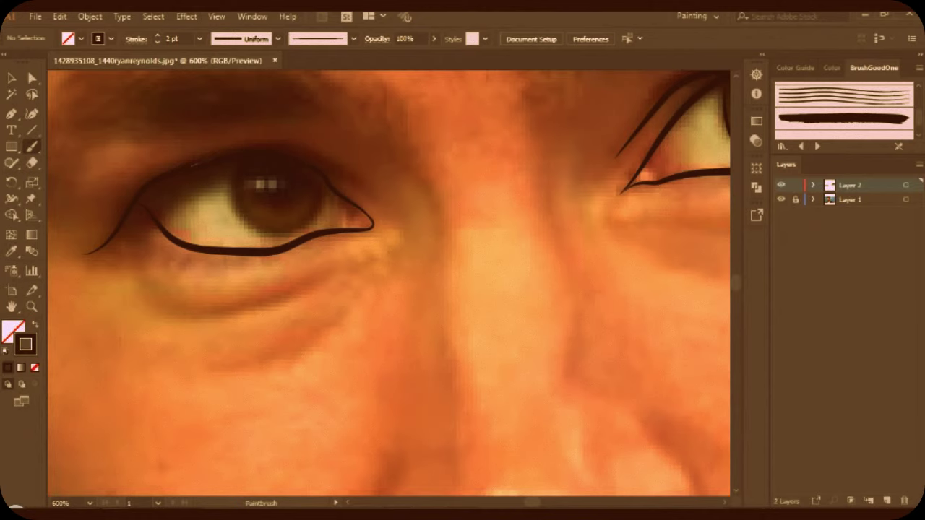
- Outline both sides of the left eye's iris and draw the curve beneath the eye
{"action": "key", "text": "ctrl+plus"}
{"action": "key", "text": "ctrl+plus"}
{"action": "left_click_drag", "start_coordinate": [329, 177], "coordinate": [330, 177]}
{"action": "left_click_drag", "start_coordinate": [337, 267], "coordinate": [224, 305]}
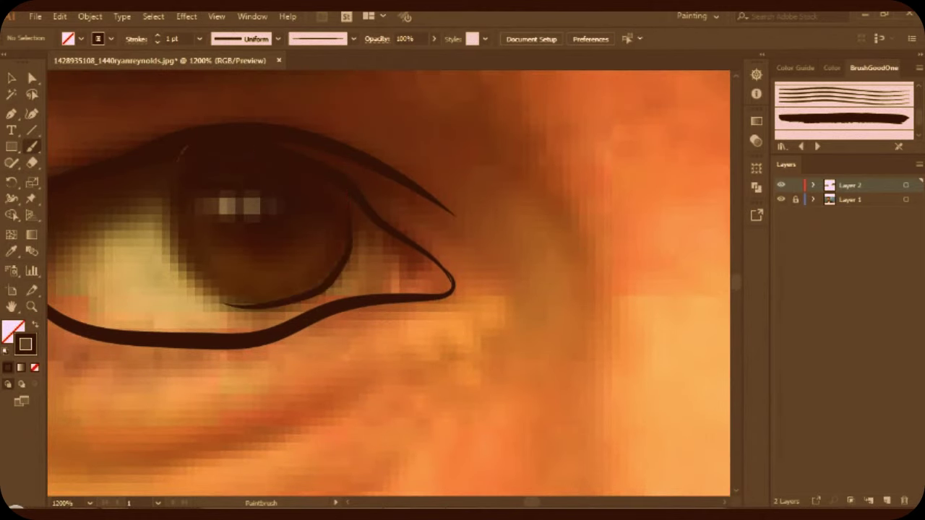
{"action": "left_click_drag", "start_coordinate": [200, 141], "coordinate": [171, 206]}
{"action": "scroll", "coordinate": [388, 284], "scroll_direction": "down", "scroll_amount": 3}
{"action": "scroll", "coordinate": [288, 217], "scroll_direction": "up", "scroll_amount": 3}
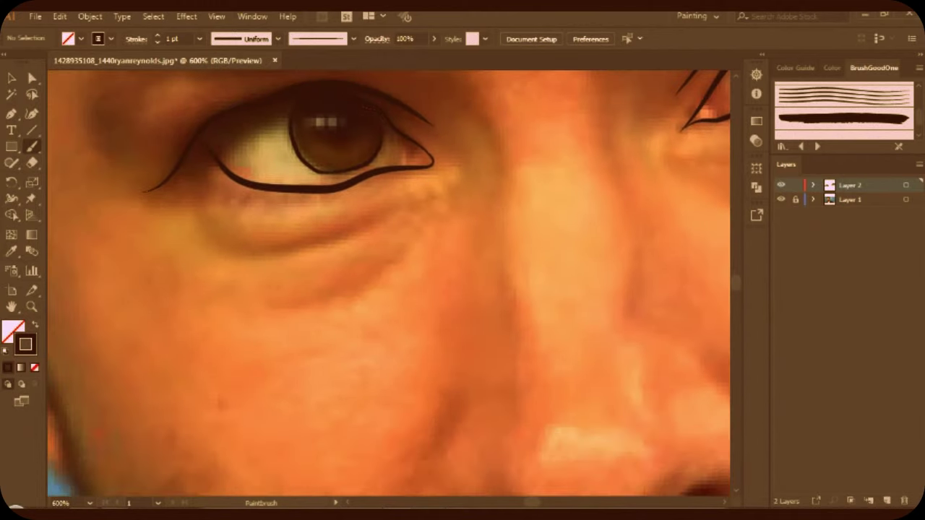
{"action": "left_click_drag", "start_coordinate": [200, 226], "coordinate": [385, 222]}
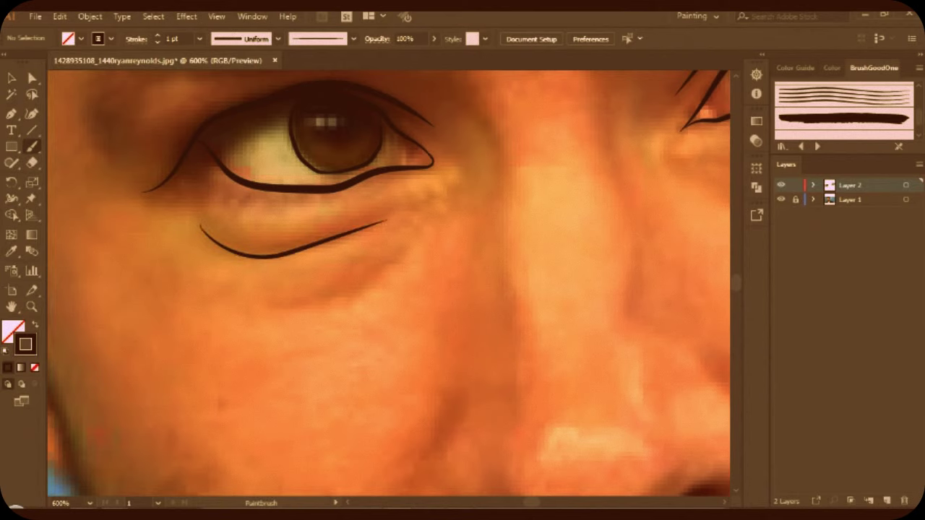
{"action": "scroll", "coordinate": [388, 283], "scroll_direction": "down", "scroll_amount": 3}
{"action": "scroll", "coordinate": [289, 289], "scroll_direction": "up", "scroll_amount": 3}
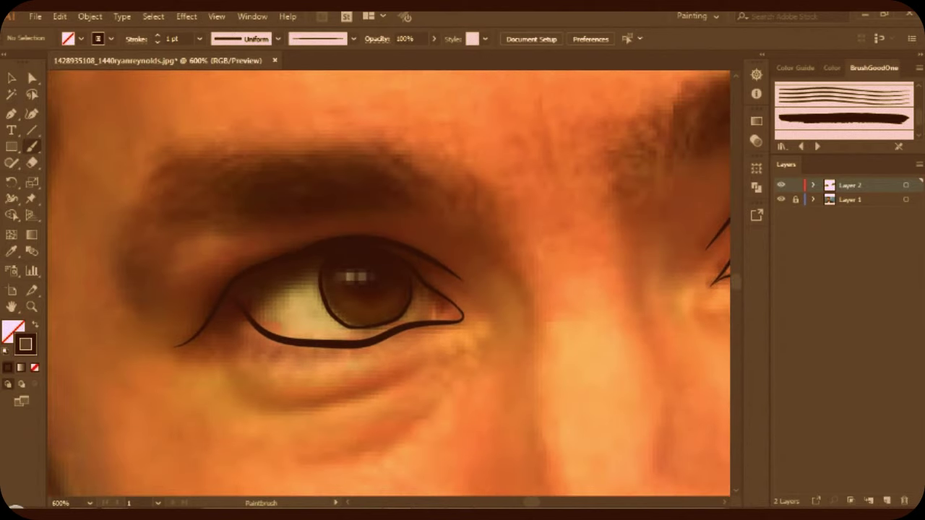
- Paint thin hair strokes across the first eyebrow's left half and outer end
{"action": "left_click_drag", "start_coordinate": [391, 154], "coordinate": [428, 187]}
{"action": "left_click_drag", "start_coordinate": [370, 169], "coordinate": [401, 189]}
{"action": "mouse_move", "coordinate": [217, 206]}
{"action": "left_mouse_down"}
{"action": "mouse_move", "coordinate": [318, 190]}
{"action": "mouse_move", "coordinate": [238, 199]}
{"action": "left_mouse_up"}
{"action": "left_click_drag", "start_coordinate": [217, 175], "coordinate": [261, 164]}
{"action": "left_click_drag", "start_coordinate": [173, 182], "coordinate": [217, 156]}
{"action": "left_click_drag", "start_coordinate": [168, 199], "coordinate": [194, 166]}
{"action": "left_click_drag", "start_coordinate": [156, 216], "coordinate": [214, 202]}
{"action": "left_click_drag", "start_coordinate": [123, 230], "coordinate": [155, 215]}
{"action": "mouse_move", "coordinate": [132, 210]}
{"action": "left_mouse_down"}
{"action": "mouse_move", "coordinate": [153, 191]}
{"action": "mouse_move", "coordinate": [219, 166]}
{"action": "mouse_move", "coordinate": [254, 182]}
{"action": "left_mouse_up"}
- Fill in hairs across the first eyebrow's middle, lower edge and inner end
{"action": "left_click_drag", "start_coordinate": [239, 174], "coordinate": [263, 162]}
{"action": "mouse_move", "coordinate": [325, 177]}
{"action": "left_mouse_down"}
{"action": "mouse_move", "coordinate": [352, 170]}
{"action": "mouse_move", "coordinate": [347, 156]}
{"action": "left_mouse_up"}
{"action": "left_click_drag", "start_coordinate": [340, 166], "coordinate": [368, 160]}
{"action": "left_click_drag", "start_coordinate": [282, 163], "coordinate": [311, 156]}
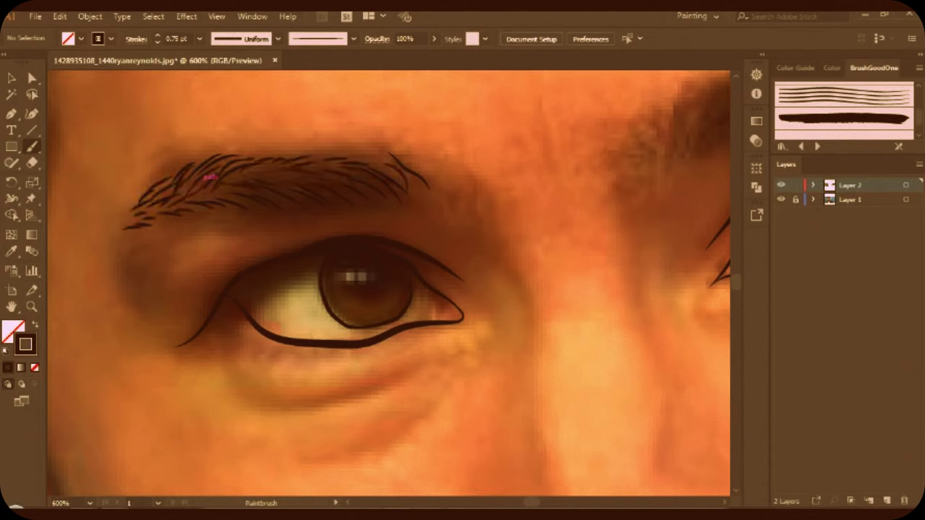
{"action": "left_click_drag", "start_coordinate": [234, 181], "coordinate": [288, 164]}
{"action": "left_click_drag", "start_coordinate": [182, 197], "coordinate": [215, 189]}
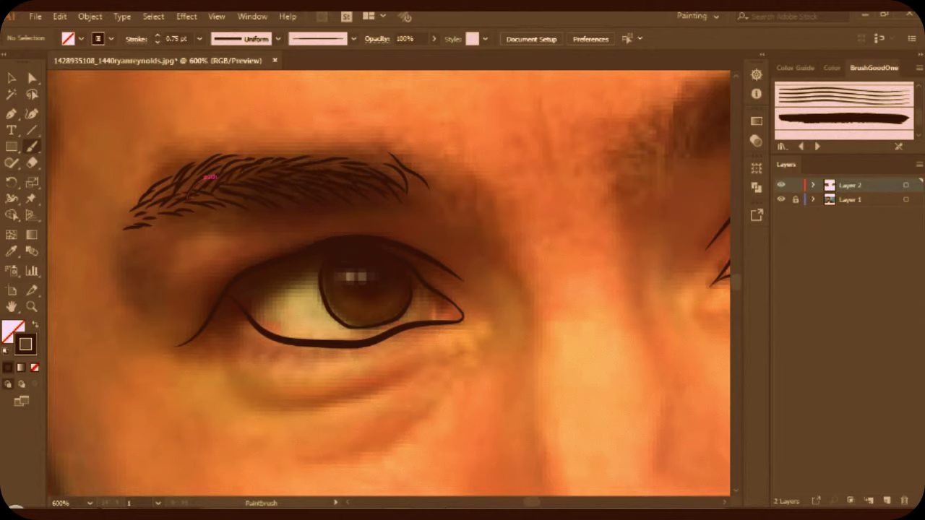
{"action": "left_click_drag", "start_coordinate": [142, 213], "coordinate": [184, 203]}
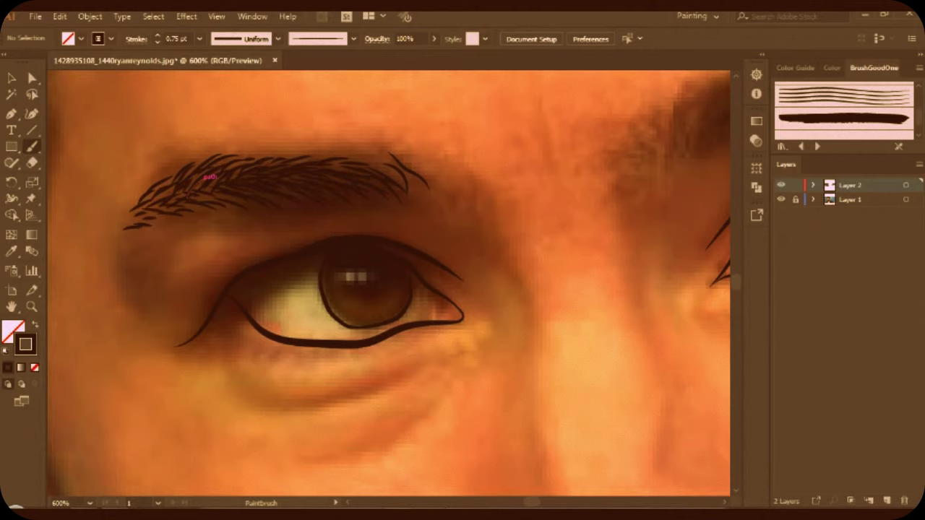
{"action": "key", "text": "ctrl+minus"}
{"action": "key", "text": "ctrl+plus"}
{"action": "left_click_drag", "start_coordinate": [283, 210], "coordinate": [325, 178]}
- Start the second eyebrow with hair strokes extending right to its outer tip
{"action": "key", "text": "ctrl+minus"}
{"action": "key", "text": "ctrl+plus"}
{"action": "left_click_drag", "start_coordinate": [340, 264], "coordinate": [352, 211]}
{"action": "mouse_move", "coordinate": [350, 258]}
{"action": "left_mouse_down"}
{"action": "mouse_move", "coordinate": [355, 226]}
{"action": "mouse_move", "coordinate": [390, 195]}
{"action": "left_mouse_up"}
{"action": "left_click_drag", "start_coordinate": [396, 239], "coordinate": [406, 192]}
{"action": "mouse_move", "coordinate": [401, 243]}
{"action": "left_mouse_down"}
{"action": "mouse_move", "coordinate": [427, 189]}
{"action": "mouse_move", "coordinate": [583, 152]}
{"action": "left_mouse_up"}
{"action": "mouse_move", "coordinate": [592, 134]}
{"action": "left_mouse_down"}
{"action": "mouse_move", "coordinate": [623, 151]}
{"action": "mouse_move", "coordinate": [687, 158]}
{"action": "left_mouse_up"}
{"action": "mouse_move", "coordinate": [653, 165]}
{"action": "left_mouse_down"}
{"action": "mouse_move", "coordinate": [688, 175]}
{"action": "mouse_move", "coordinate": [684, 190]}
{"action": "left_mouse_up"}
{"action": "left_click_drag", "start_coordinate": [666, 187], "coordinate": [698, 196]}
- Thicken the middle of the second eyebrow with more short hair strokes
{"action": "left_click_drag", "start_coordinate": [568, 186], "coordinate": [623, 165]}
{"action": "mouse_move", "coordinate": [593, 181]}
{"action": "left_mouse_down"}
{"action": "mouse_move", "coordinate": [640, 168]}
{"action": "mouse_move", "coordinate": [669, 184]}
{"action": "left_mouse_up"}
{"action": "mouse_move", "coordinate": [479, 187]}
{"action": "left_mouse_down"}
{"action": "mouse_move", "coordinate": [538, 177]}
{"action": "mouse_move", "coordinate": [507, 169]}
{"action": "mouse_move", "coordinate": [578, 165]}
{"action": "mouse_move", "coordinate": [543, 167]}
{"action": "left_mouse_up"}
{"action": "left_click_drag", "start_coordinate": [424, 219], "coordinate": [456, 183]}
{"action": "mouse_move", "coordinate": [549, 171]}
{"action": "left_mouse_down"}
{"action": "mouse_move", "coordinate": [620, 153]}
{"action": "mouse_move", "coordinate": [607, 151]}
{"action": "mouse_move", "coordinate": [634, 163]}
{"action": "left_mouse_up"}
{"action": "left_click_drag", "start_coordinate": [626, 156], "coordinate": [663, 172]}
{"action": "left_click_drag", "start_coordinate": [567, 182], "coordinate": [630, 147]}
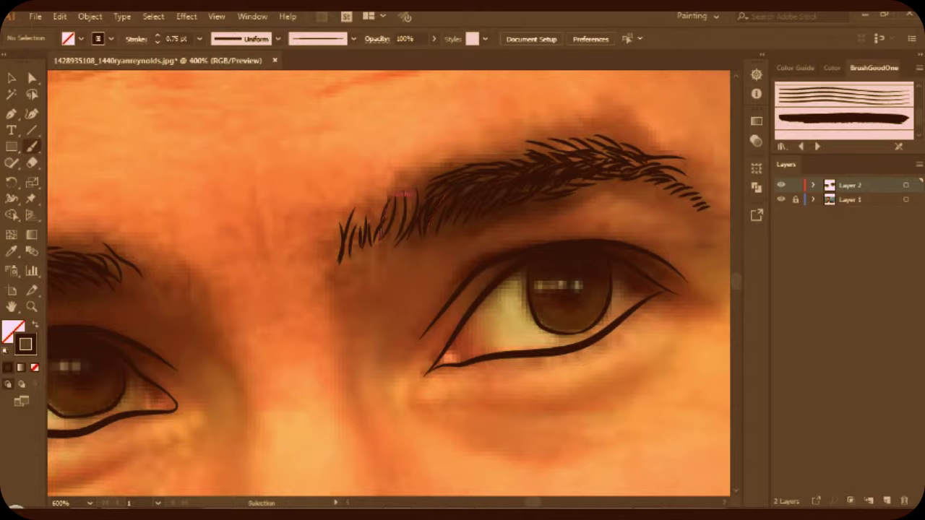
- At 2 pt stroke weight, outline both nostrils and the bottom edge of the nose
{"action": "scroll", "coordinate": [389, 284], "scroll_direction": "down", "scroll_amount": 5}
{"action": "scroll", "coordinate": [390, 325], "scroll_direction": "up", "scroll_amount": 3}
{"action": "scroll", "coordinate": [390, 325], "scroll_direction": "up", "scroll_amount": 2}
{"action": "scroll", "coordinate": [389, 280], "scroll_direction": "up", "scroll_amount": 1}
{"action": "left_click", "coordinate": [200, 38]}
{"action": "left_click", "coordinate": [217, 101]}
{"action": "left_click_drag", "start_coordinate": [469, 169], "coordinate": [472, 263]}
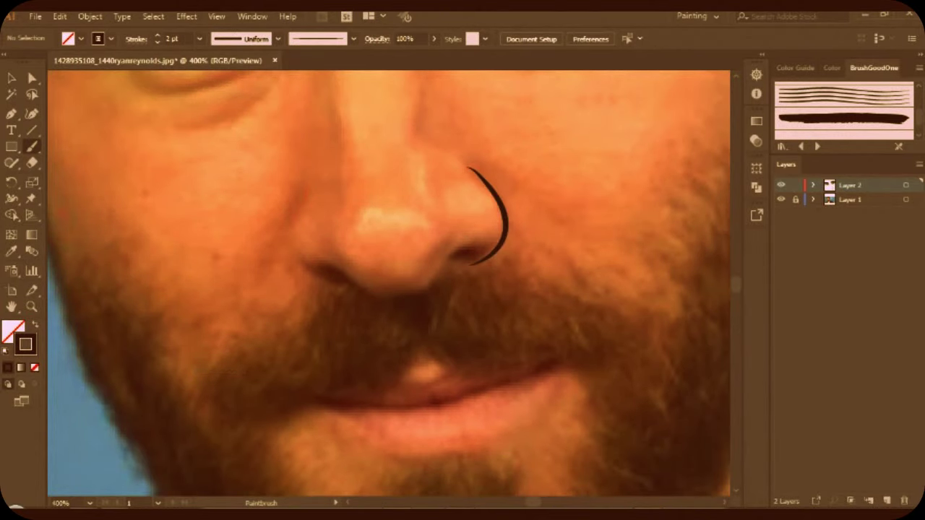
{"action": "left_click_drag", "start_coordinate": [306, 187], "coordinate": [325, 273]}
{"action": "scroll", "coordinate": [419, 299], "scroll_direction": "up", "scroll_amount": 2}
{"action": "mouse_move", "coordinate": [238, 225]}
{"action": "left_mouse_down"}
{"action": "mouse_move", "coordinate": [417, 280]}
{"action": "mouse_move", "coordinate": [541, 211]}
{"action": "left_mouse_up"}
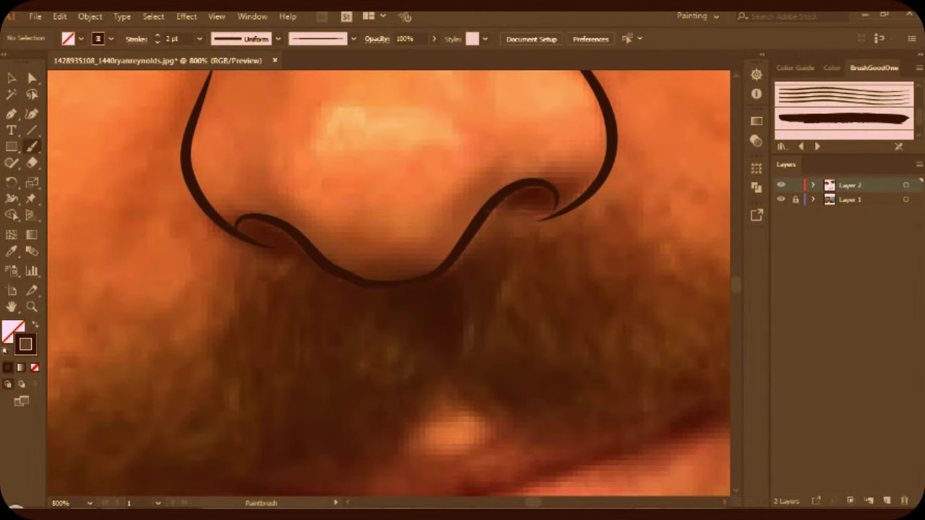
- Fill the nostril loop solid dark using the 5 pt Round brush
{"action": "scroll", "coordinate": [293, 245], "scroll_direction": "up", "scroll_amount": 1}
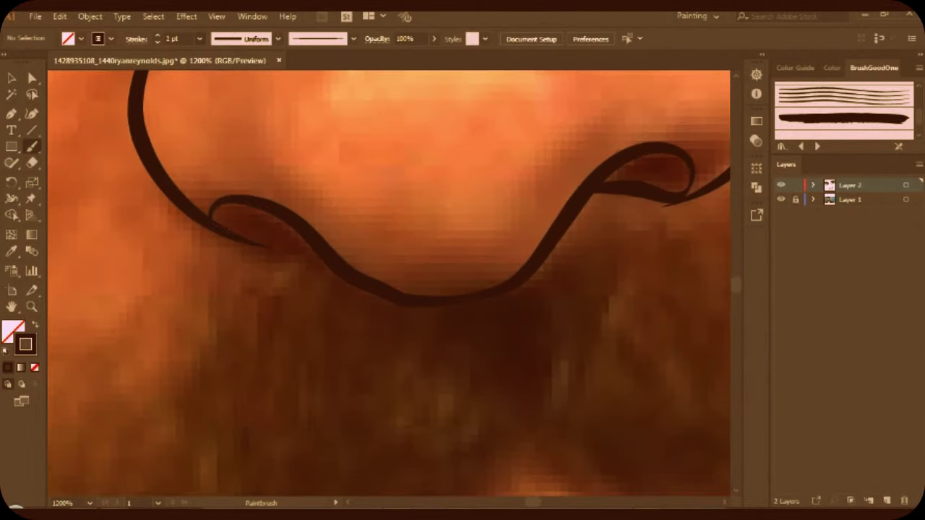
{"action": "scroll", "coordinate": [238, 231], "scroll_direction": "up", "scroll_amount": 3}
{"action": "left_click", "coordinate": [318, 38]}
{"action": "left_click", "coordinate": [239, 72]}
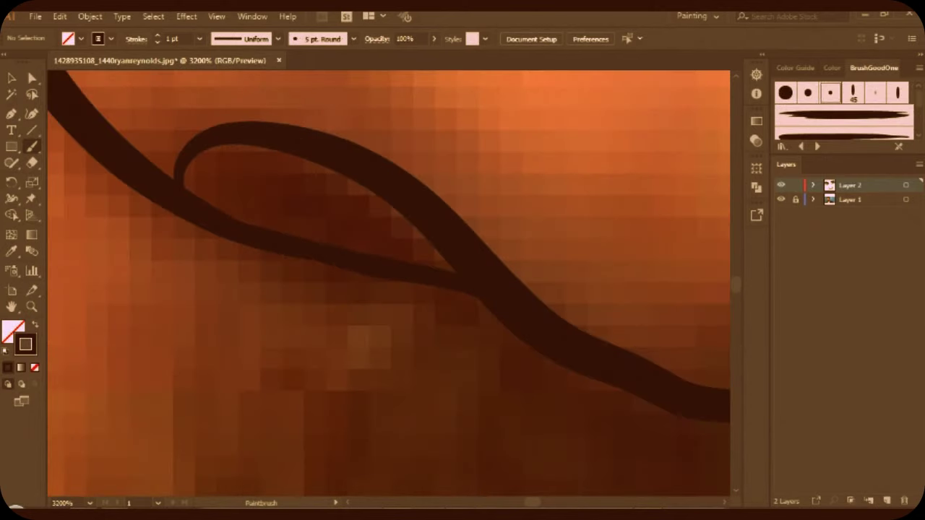
{"action": "left_click_drag", "start_coordinate": [231, 156], "coordinate": [216, 203]}
{"action": "left_click_drag", "start_coordinate": [267, 217], "coordinate": [455, 267]}
{"action": "left_click_drag", "start_coordinate": [404, 217], "coordinate": [303, 245]}
{"action": "left_click_drag", "start_coordinate": [317, 196], "coordinate": [240, 173]}
{"action": "mouse_move", "coordinate": [434, 213]}
{"action": "left_mouse_down"}
{"action": "mouse_move", "coordinate": [622, 162]}
{"action": "mouse_move", "coordinate": [606, 239]}
{"action": "mouse_move", "coordinate": [629, 201]}
{"action": "left_mouse_up"}
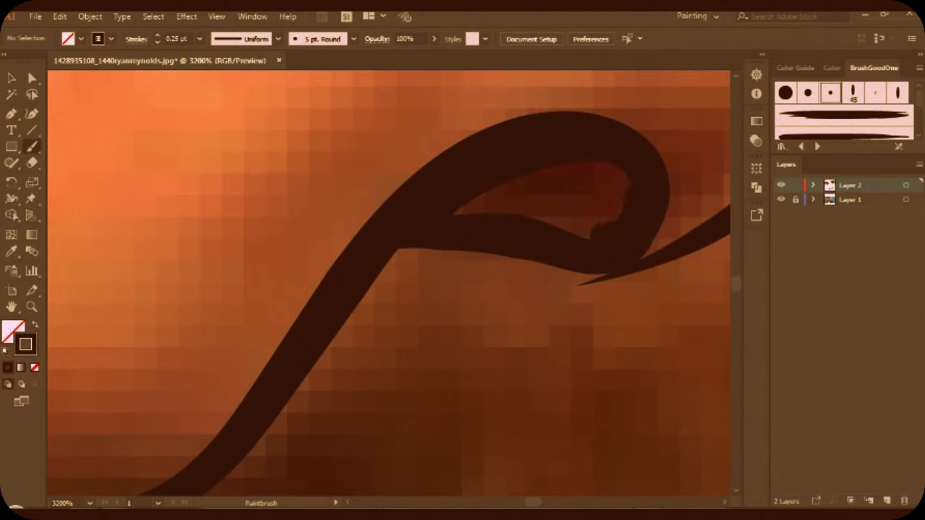
{"action": "scroll", "coordinate": [630, 201], "scroll_direction": "down", "scroll_amount": 1}
{"action": "mouse_move", "coordinate": [621, 238]}
{"action": "left_mouse_down"}
{"action": "mouse_move", "coordinate": [527, 260]}
{"action": "mouse_move", "coordinate": [498, 239]}
{"action": "mouse_move", "coordinate": [404, 239]}
{"action": "left_mouse_up"}
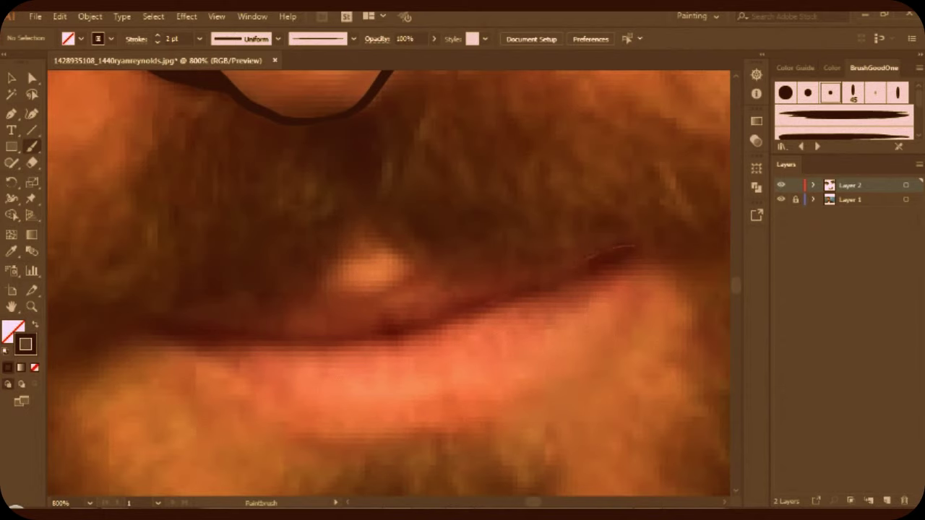
- Trace the line between the lips and outline the lower and upper lips
{"action": "left_click_drag", "start_coordinate": [588, 257], "coordinate": [376, 338]}
{"action": "key", "text": "ctrl+z"}
{"action": "mouse_move", "coordinate": [531, 286]}
{"action": "left_mouse_down"}
{"action": "mouse_move", "coordinate": [629, 249]}
{"action": "mouse_move", "coordinate": [381, 329]}
{"action": "mouse_move", "coordinate": [145, 320]}
{"action": "left_mouse_up"}
{"action": "left_click_drag", "start_coordinate": [628, 252], "coordinate": [510, 419]}
{"action": "mouse_move", "coordinate": [166, 346]}
{"action": "left_mouse_down"}
{"action": "mouse_move", "coordinate": [314, 439]}
{"action": "mouse_move", "coordinate": [510, 419]}
{"action": "left_mouse_up"}
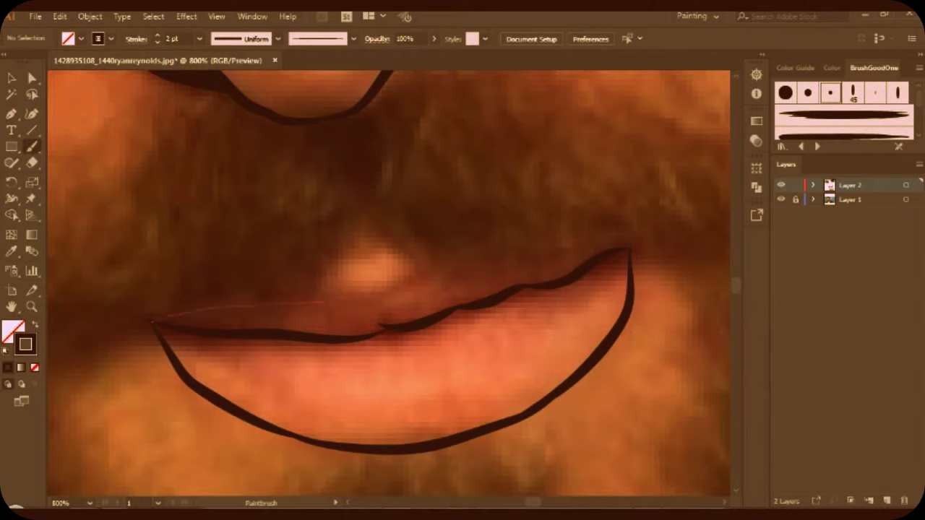
{"action": "left_click_drag", "start_coordinate": [326, 302], "coordinate": [398, 302]}
{"action": "left_click_drag", "start_coordinate": [624, 249], "coordinate": [390, 302]}
{"action": "key", "text": "ctrl+minus"}
{"action": "key", "text": "ctrl+minus"}
{"action": "key", "text": "ctrl+minus"}
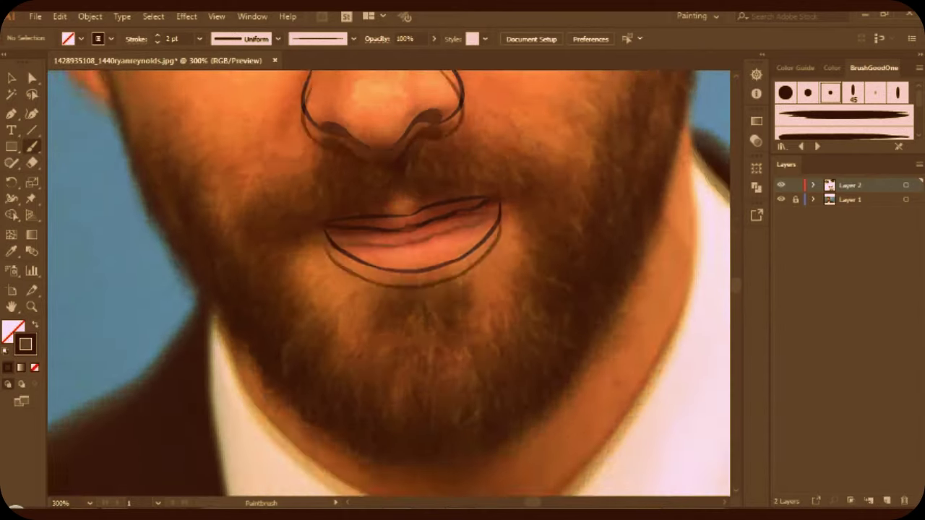
- Outline the left-side ear and its inner lines down to the jaw
{"action": "scroll", "coordinate": [389, 283], "scroll_direction": "up", "scroll_amount": 5}
{"action": "key", "text": "ctrl+minus"}
{"action": "key", "text": "ctrl+plus"}
{"action": "key", "text": "ctrl+plus"}
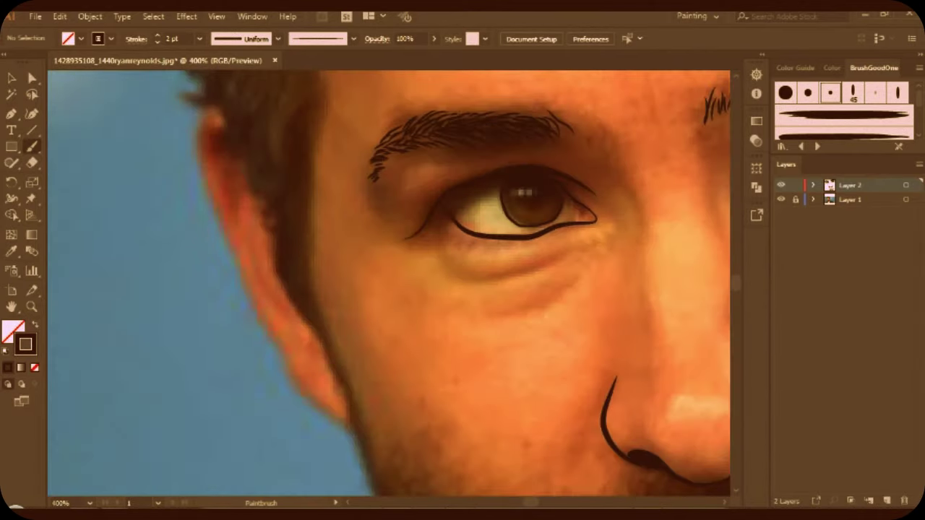
{"action": "left_click_drag", "start_coordinate": [214, 110], "coordinate": [351, 426]}
{"action": "left_click_drag", "start_coordinate": [211, 135], "coordinate": [241, 242]}
{"action": "left_click_drag", "start_coordinate": [247, 188], "coordinate": [238, 247]}
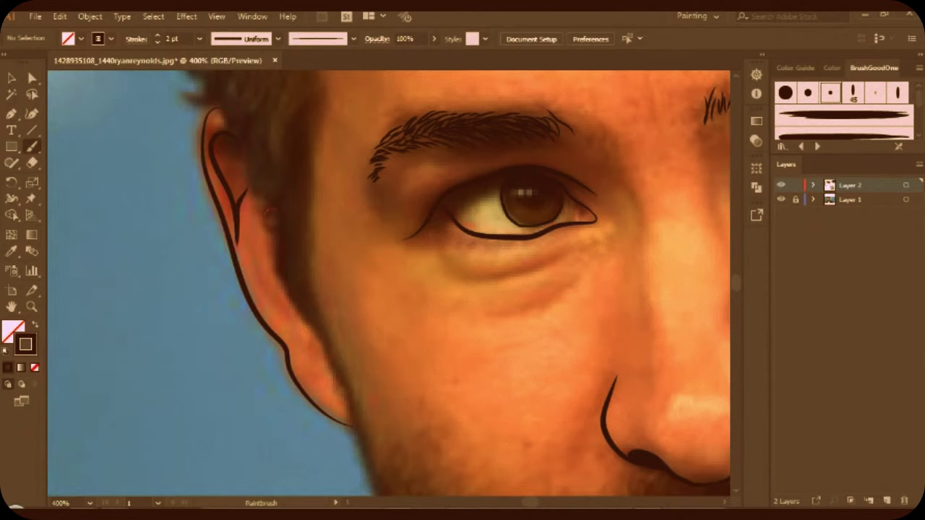
- Outline the right-side ear down to the jaw with inner helix detail curves
{"action": "key", "text": "ctrl+minus"}
{"action": "key", "text": "ctrl+minus"}
{"action": "key", "text": "ctrl+plus"}
{"action": "key", "text": "ctrl+plus"}
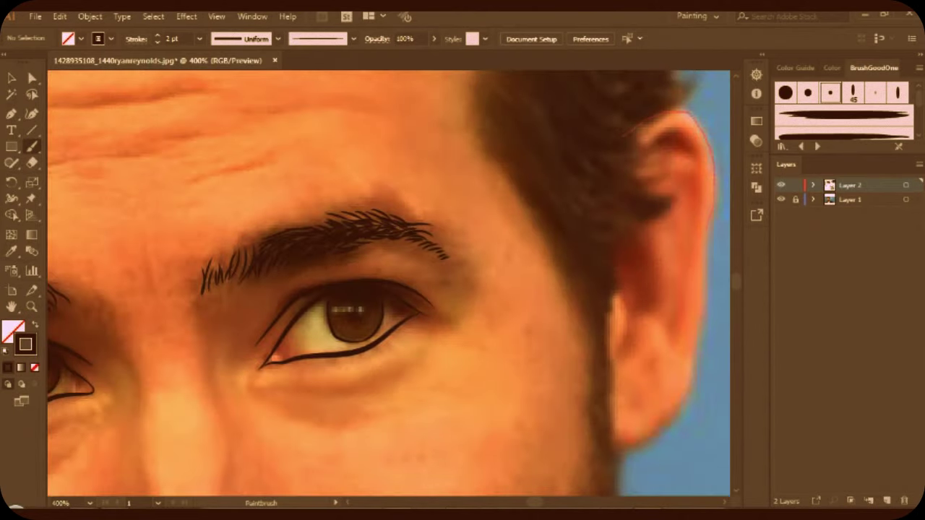
{"action": "left_click_drag", "start_coordinate": [695, 332], "coordinate": [611, 444]}
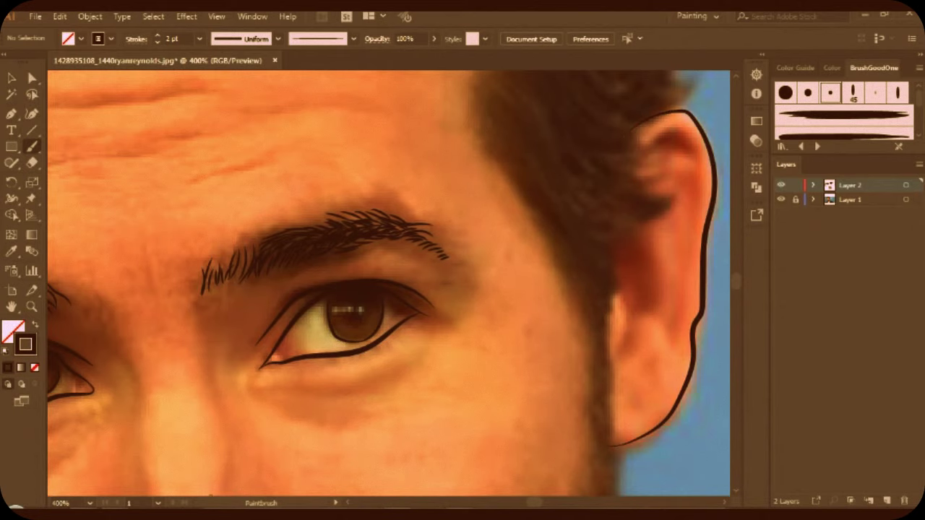
{"action": "left_click_drag", "start_coordinate": [634, 155], "coordinate": [677, 354]}
{"action": "left_click_drag", "start_coordinate": [617, 291], "coordinate": [616, 371]}
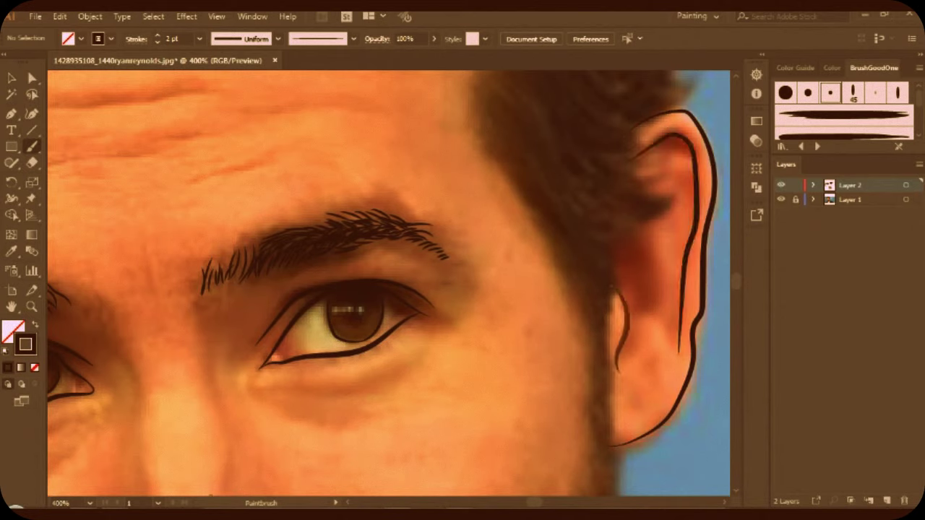
{"action": "left_click_drag", "start_coordinate": [626, 239], "coordinate": [641, 319]}
{"action": "left_click_drag", "start_coordinate": [621, 274], "coordinate": [639, 317]}
{"action": "left_click_drag", "start_coordinate": [650, 178], "coordinate": [676, 273]}
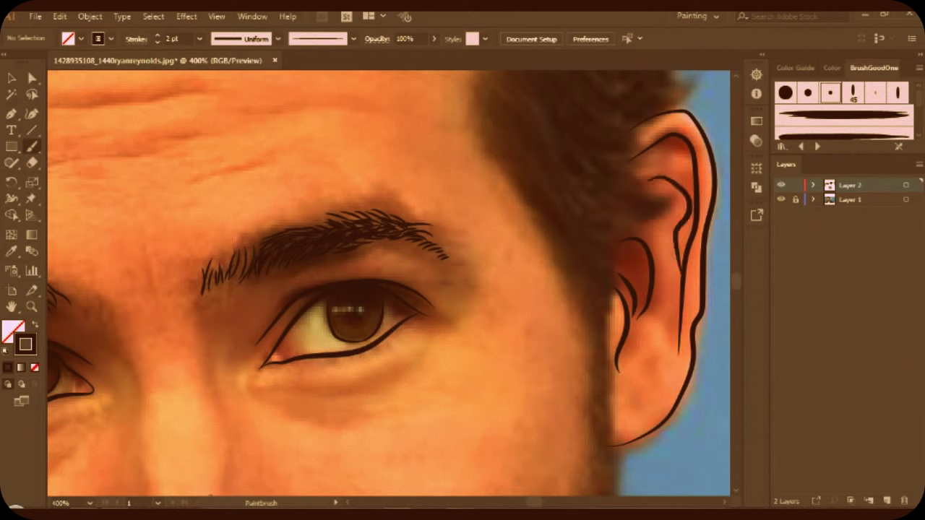
- Trace the jawline down to the neck and chin
{"action": "key", "text": "ctrl+minus"}
{"action": "key", "text": "ctrl+minus"}
{"action": "key", "text": "ctrl+minus"}
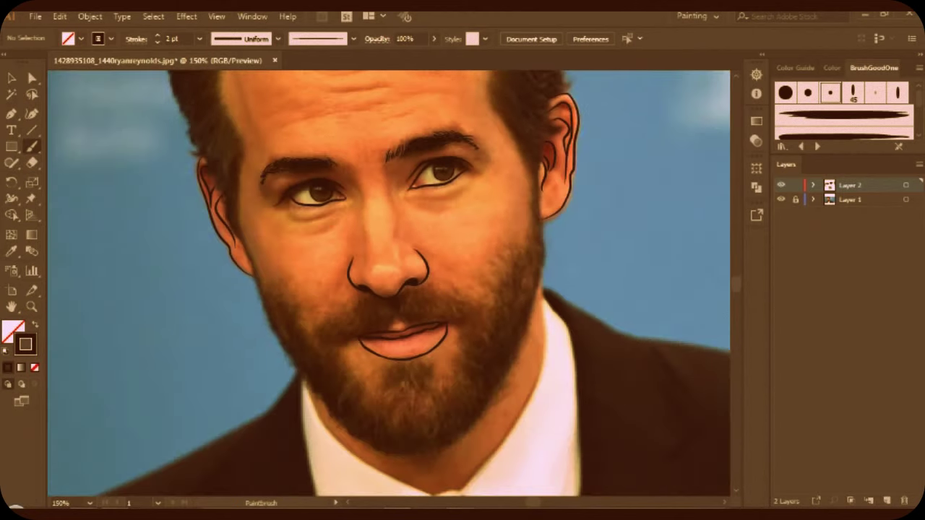
{"action": "scroll", "coordinate": [388, 282], "scroll_direction": "down", "scroll_amount": 3}
{"action": "key", "text": "ctrl+plus"}
{"action": "mouse_move", "coordinate": [579, 181]}
{"action": "left_mouse_down"}
{"action": "mouse_move", "coordinate": [583, 266]}
{"action": "mouse_move", "coordinate": [538, 340]}
{"action": "left_mouse_up"}
{"action": "left_click_drag", "start_coordinate": [441, 443], "coordinate": [456, 443]}
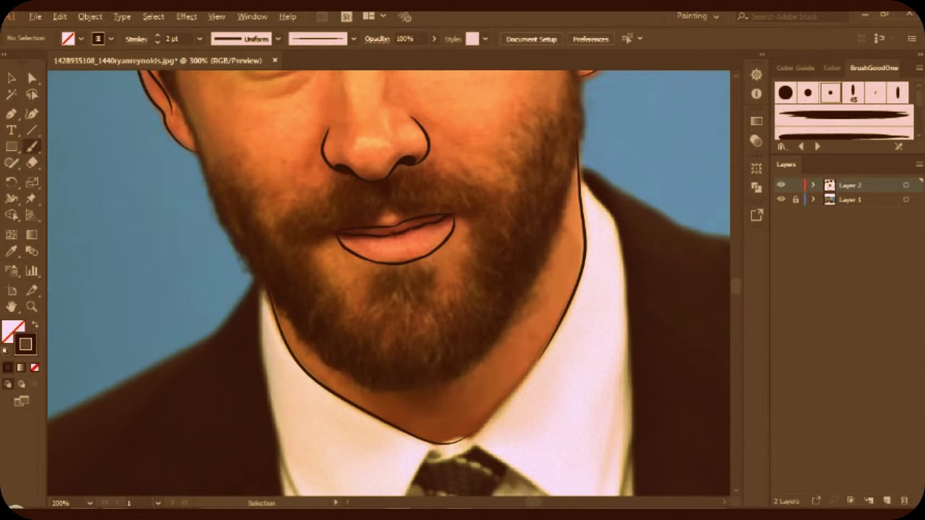
{"action": "key", "text": "ctrl+plus"}
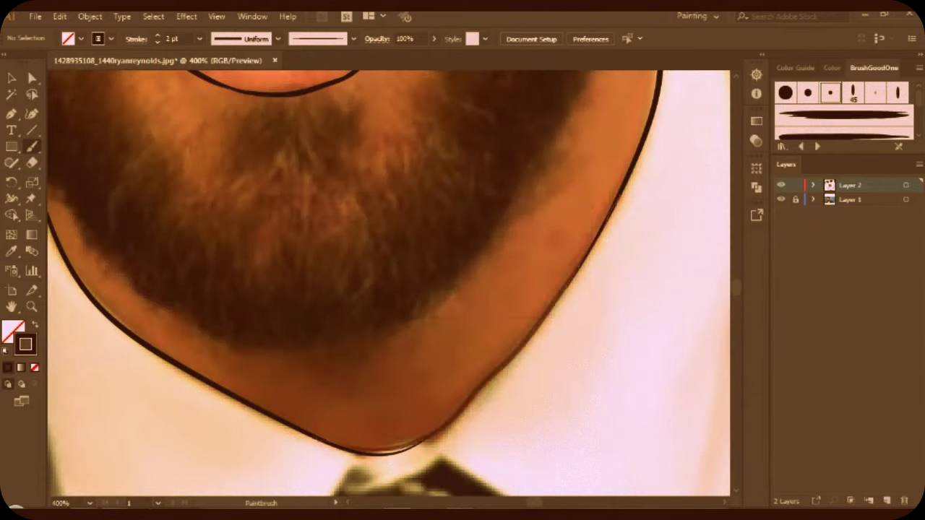
{"action": "key", "text": "ctrl+1"}
- Brush a thick dark stroke across the top of the hair
{"action": "scroll", "coordinate": [388, 282], "scroll_direction": "down", "scroll_amount": 2}
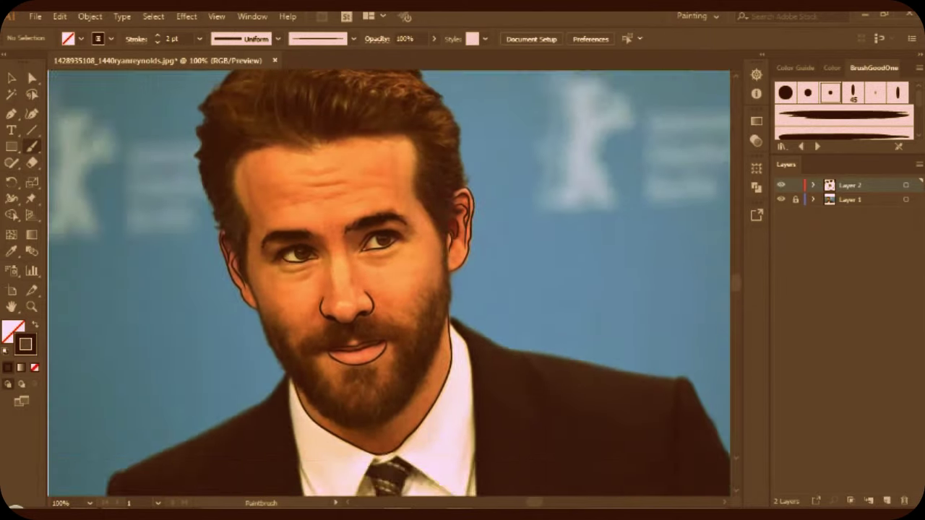
{"action": "key", "text": "ctrl+plus"}
{"action": "mouse_move", "coordinate": [372, 196]}
{"action": "left_mouse_down"}
{"action": "mouse_move", "coordinate": [539, 170]}
{"action": "mouse_move", "coordinate": [433, 94]}
{"action": "mouse_move", "coordinate": [347, 94]}
{"action": "mouse_move", "coordinate": [224, 180]}
{"action": "mouse_move", "coordinate": [242, 216]}
{"action": "mouse_move", "coordinate": [332, 188]}
{"action": "mouse_move", "coordinate": [260, 173]}
{"action": "mouse_move", "coordinate": [469, 148]}
{"action": "mouse_move", "coordinate": [361, 112]}
{"action": "left_mouse_up"}
- Paint the left hairline, temple and right-side hair solid dark, including above the right ear
{"action": "scroll", "coordinate": [274, 171], "scroll_direction": "down", "scroll_amount": 2}
{"action": "left_click_drag", "start_coordinate": [245, 181], "coordinate": [259, 311]}
{"action": "scroll", "coordinate": [248, 335], "scroll_direction": "up", "scroll_amount": 1}
{"action": "scroll", "coordinate": [248, 334], "scroll_direction": "up", "scroll_amount": 2}
{"action": "mouse_move", "coordinate": [266, 285]}
{"action": "left_mouse_down"}
{"action": "mouse_move", "coordinate": [260, 321]}
{"action": "mouse_move", "coordinate": [210, 240]}
{"action": "left_mouse_up"}
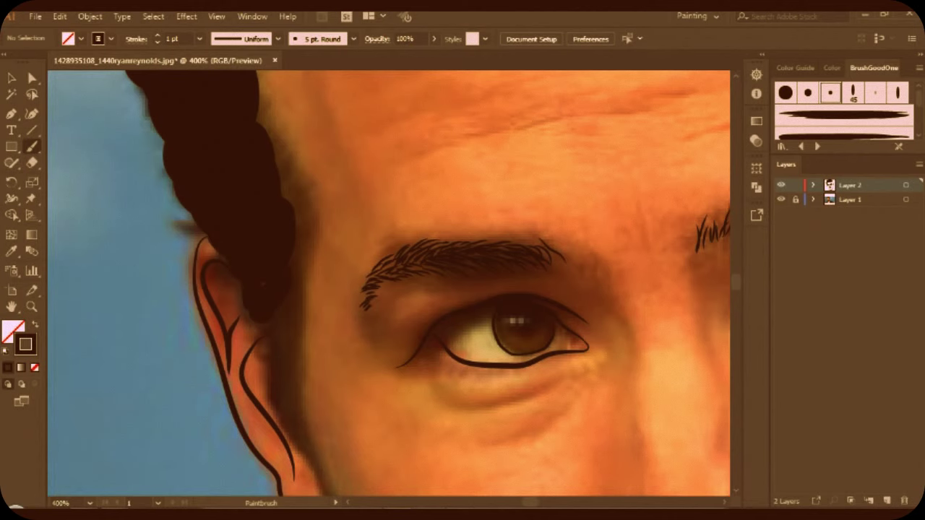
{"action": "scroll", "coordinate": [217, 245], "scroll_direction": "down", "scroll_amount": 3}
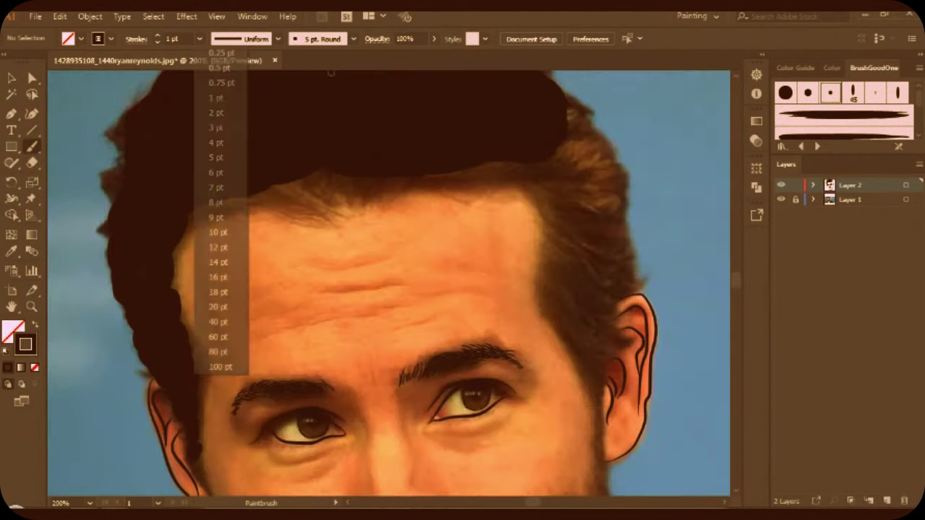
{"action": "mouse_move", "coordinate": [560, 112]}
{"action": "left_mouse_down"}
{"action": "mouse_move", "coordinate": [582, 170]}
{"action": "mouse_move", "coordinate": [611, 195]}
{"action": "left_mouse_up"}
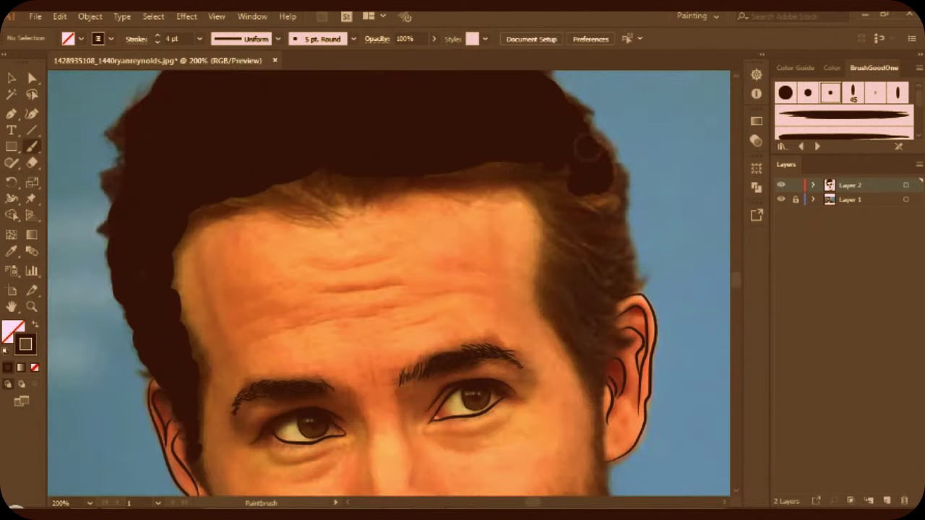
{"action": "left_click_drag", "start_coordinate": [599, 134], "coordinate": [614, 257]}
{"action": "mouse_move", "coordinate": [603, 206]}
{"action": "left_mouse_down"}
{"action": "mouse_move", "coordinate": [567, 239]}
{"action": "mouse_move", "coordinate": [571, 322]}
{"action": "mouse_move", "coordinate": [607, 343]}
{"action": "left_mouse_up"}
{"action": "mouse_move", "coordinate": [617, 245]}
{"action": "left_mouse_down"}
{"action": "mouse_move", "coordinate": [599, 304]}
{"action": "mouse_move", "coordinate": [585, 278]}
{"action": "left_mouse_up"}
- Darken the beard along the right jaw edge down to the chin
{"action": "scroll", "coordinate": [593, 310], "scroll_direction": "down", "scroll_amount": 2}
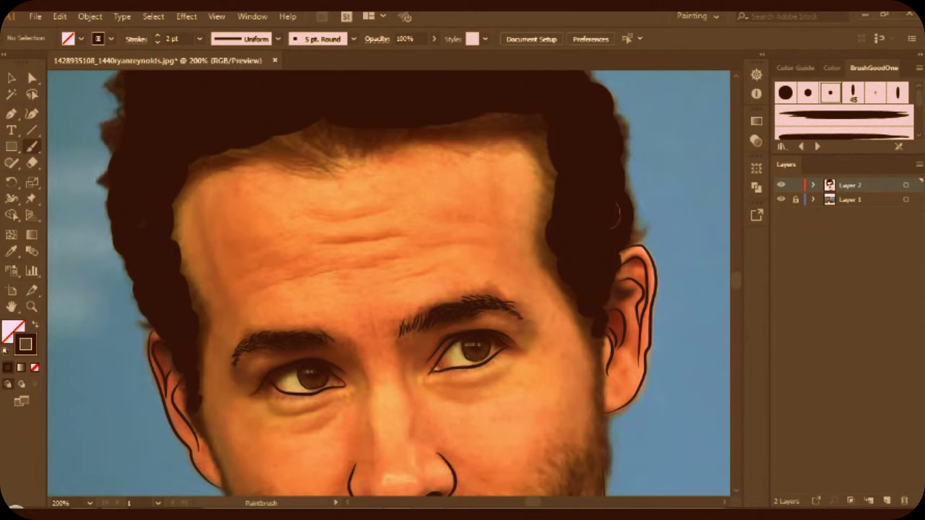
{"action": "scroll", "coordinate": [596, 268], "scroll_direction": "down", "scroll_amount": 3}
{"action": "scroll", "coordinate": [592, 275], "scroll_direction": "down", "scroll_amount": 5}
{"action": "left_click_drag", "start_coordinate": [596, 264], "coordinate": [567, 361]}
{"action": "left_click_drag", "start_coordinate": [592, 329], "coordinate": [571, 365]}
{"action": "scroll", "coordinate": [571, 361], "scroll_direction": "down", "scroll_amount": 4}
{"action": "left_click_drag", "start_coordinate": [560, 235], "coordinate": [549, 307]}
{"action": "left_click_drag", "start_coordinate": [574, 267], "coordinate": [527, 318]}
{"action": "mouse_move", "coordinate": [524, 286]}
{"action": "left_mouse_down"}
{"action": "mouse_move", "coordinate": [510, 347]}
{"action": "mouse_move", "coordinate": [477, 397]}
{"action": "mouse_move", "coordinate": [422, 437]}
{"action": "left_mouse_up"}
{"action": "left_click_drag", "start_coordinate": [495, 422], "coordinate": [452, 438]}
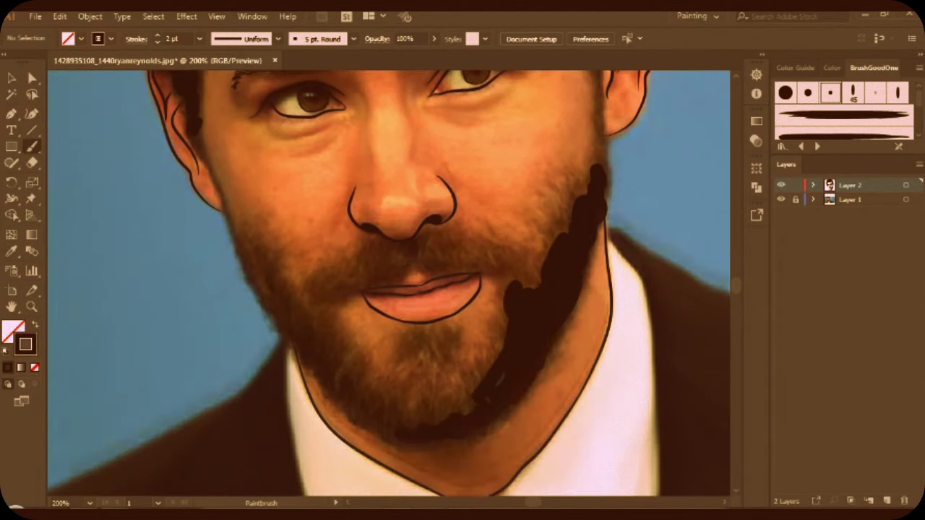
- Darken the left jaw beard and the mustache
{"action": "scroll", "coordinate": [463, 362], "scroll_direction": "down", "scroll_amount": 1}
{"action": "mouse_move", "coordinate": [336, 347]}
{"action": "left_mouse_down"}
{"action": "mouse_move", "coordinate": [474, 365]}
{"action": "mouse_move", "coordinate": [411, 377]}
{"action": "mouse_move", "coordinate": [358, 358]}
{"action": "mouse_move", "coordinate": [242, 206]}
{"action": "left_mouse_up"}
{"action": "mouse_move", "coordinate": [321, 253]}
{"action": "left_mouse_down"}
{"action": "mouse_move", "coordinate": [437, 210]}
{"action": "mouse_move", "coordinate": [502, 221]}
{"action": "mouse_move", "coordinate": [538, 253]}
{"action": "left_mouse_up"}
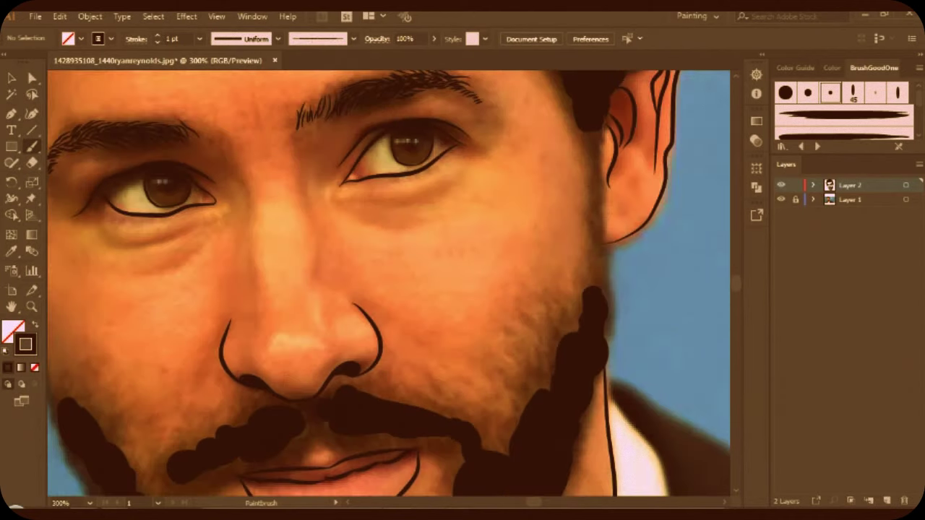
{"action": "scroll", "coordinate": [567, 245], "scroll_direction": "up", "scroll_amount": 2}
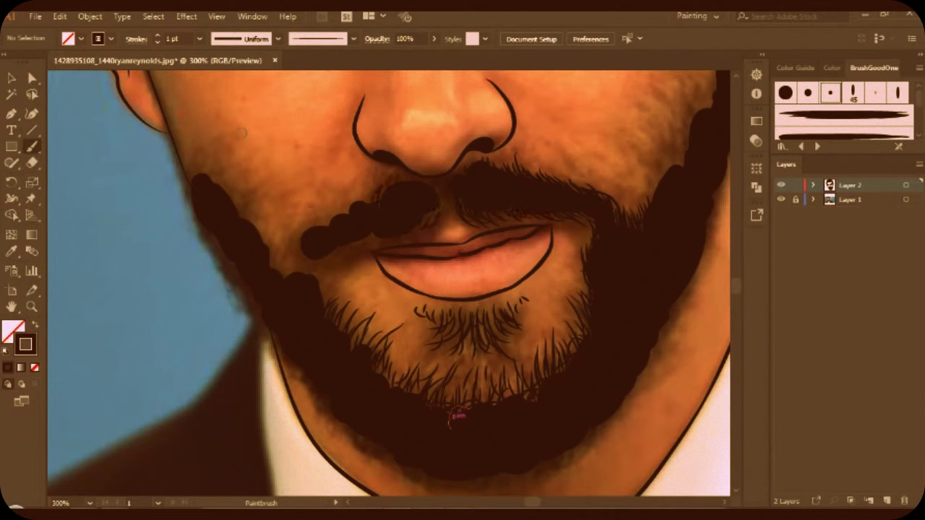
- Add fine 1 pt hair strands along the left beard edge and the chin
{"action": "left_click_drag", "start_coordinate": [311, 222], "coordinate": [287, 268]}
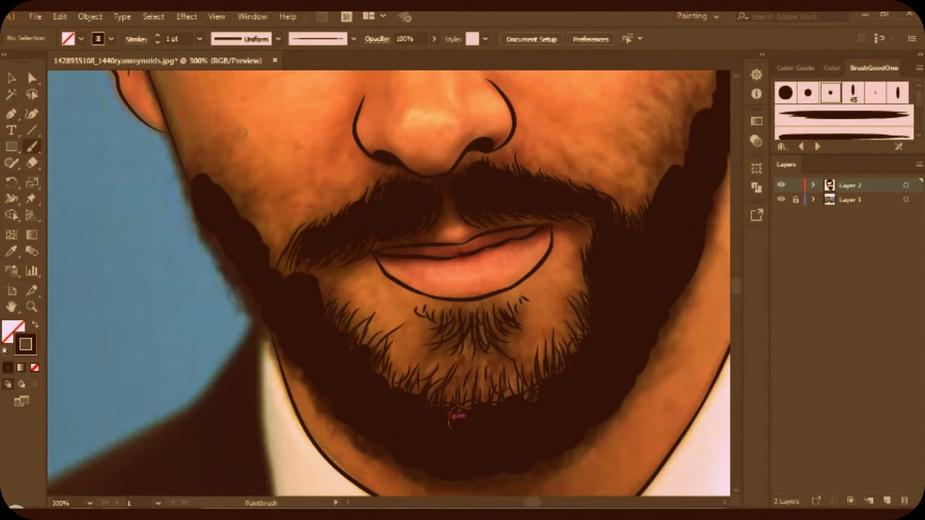
{"action": "mouse_move", "coordinate": [429, 363]}
{"action": "left_mouse_down"}
{"action": "mouse_move", "coordinate": [426, 325]}
{"action": "mouse_move", "coordinate": [447, 345]}
{"action": "left_mouse_up"}
{"action": "left_click_drag", "start_coordinate": [516, 354], "coordinate": [515, 334]}
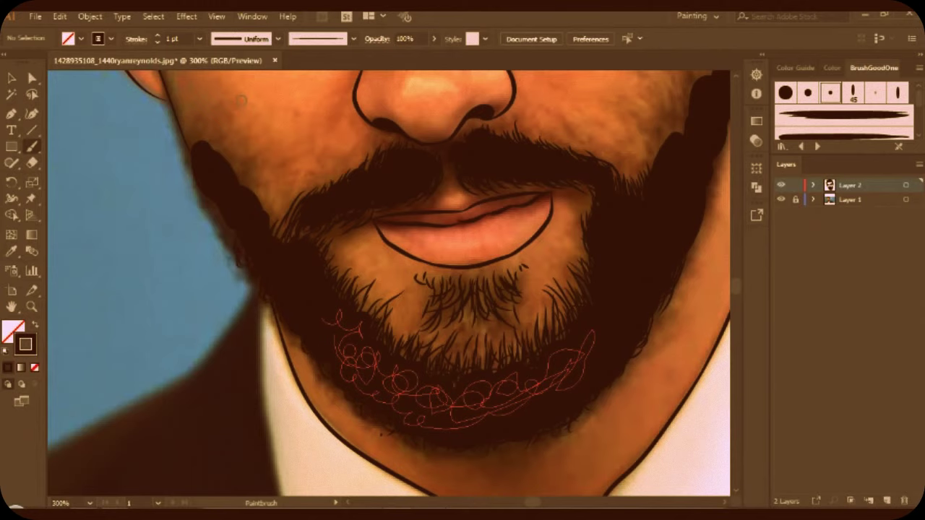
{"action": "scroll", "coordinate": [455, 415], "scroll_direction": "up", "scroll_amount": 1}
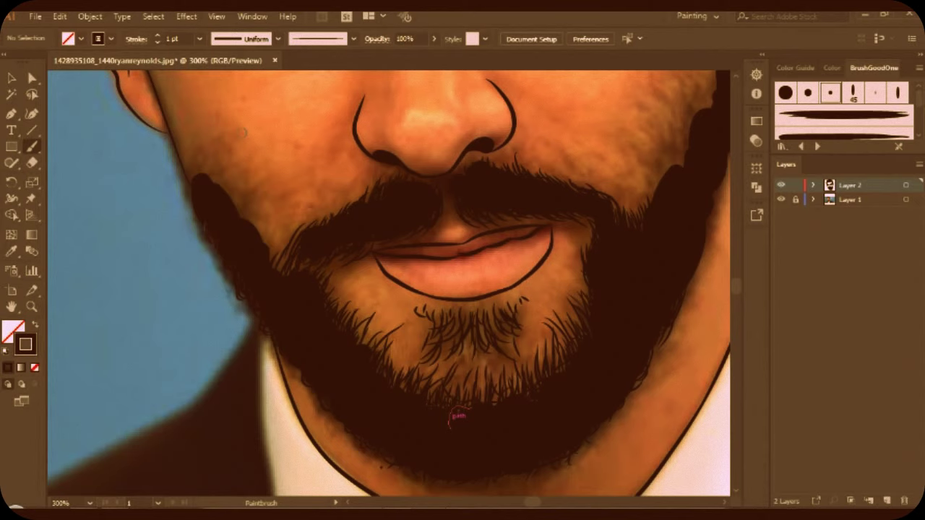
{"action": "left_click_drag", "start_coordinate": [216, 264], "coordinate": [212, 247]}
{"action": "left_click_drag", "start_coordinate": [281, 257], "coordinate": [260, 221]}
{"action": "left_click_drag", "start_coordinate": [283, 266], "coordinate": [276, 253]}
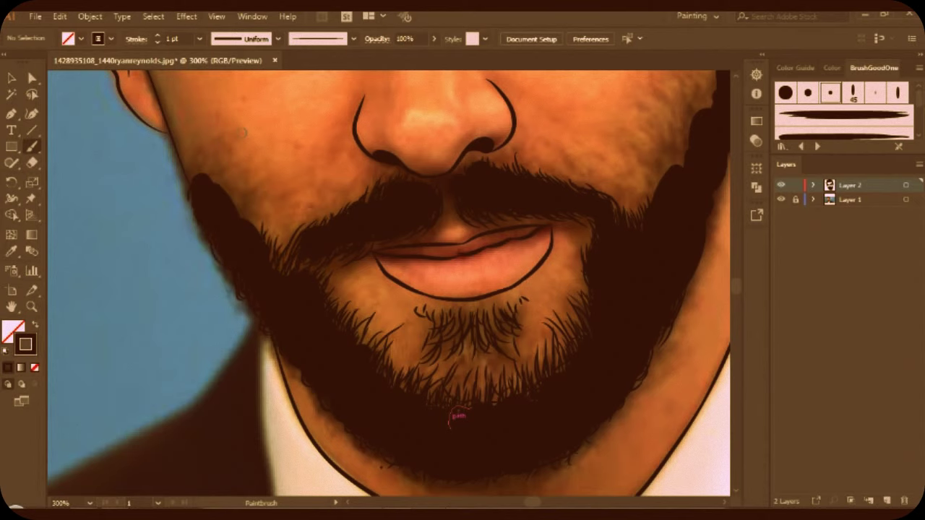
- Feather the upper-left beard edge with more short hair strands
{"action": "scroll", "coordinate": [454, 417], "scroll_direction": "up", "scroll_amount": 1}
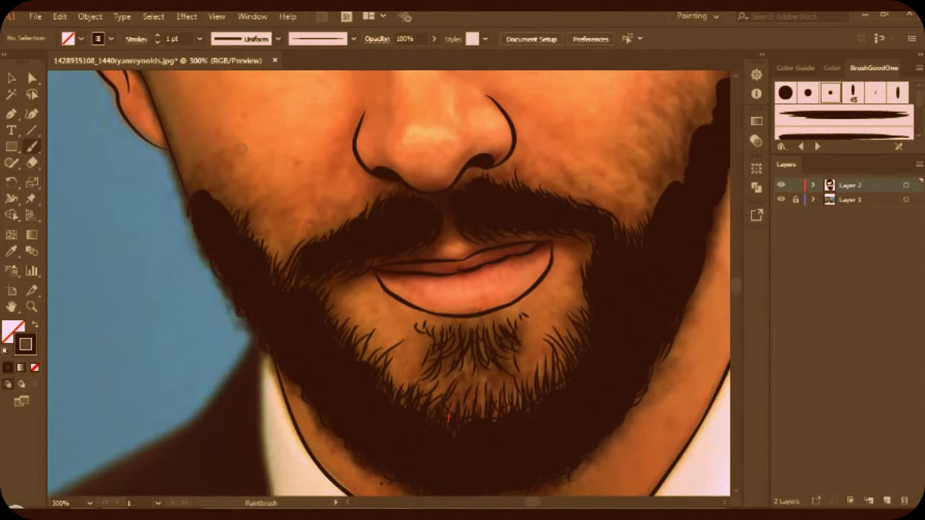
{"action": "scroll", "coordinate": [448, 417], "scroll_direction": "up", "scroll_amount": 1}
{"action": "left_click_drag", "start_coordinate": [243, 241], "coordinate": [238, 227]}
{"action": "left_click_drag", "start_coordinate": [224, 232], "coordinate": [220, 216]}
{"action": "left_click_drag", "start_coordinate": [195, 220], "coordinate": [191, 201]}
{"action": "left_click_drag", "start_coordinate": [190, 228], "coordinate": [185, 211]}
{"action": "left_click_drag", "start_coordinate": [198, 224], "coordinate": [195, 214]}
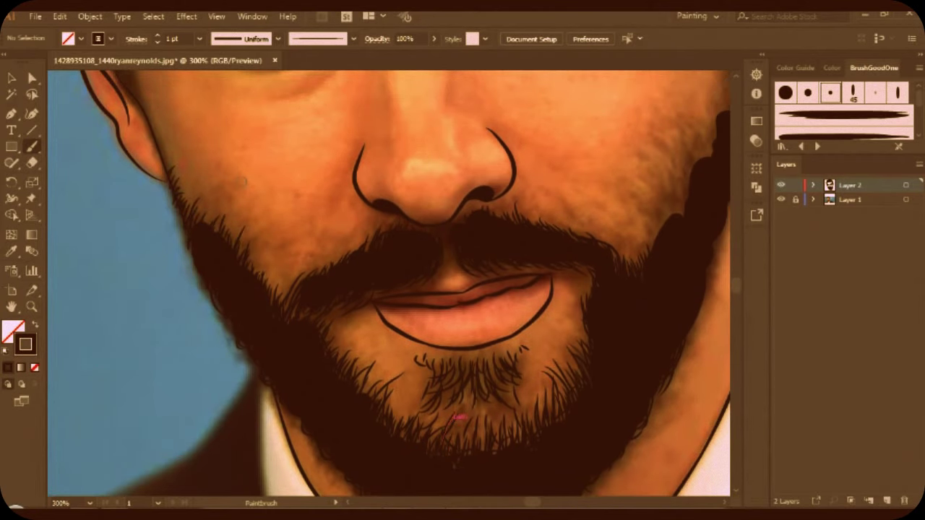
- Add thin beard hairs on the right cheek
{"action": "scroll", "coordinate": [460, 417], "scroll_direction": "up", "scroll_amount": 3}
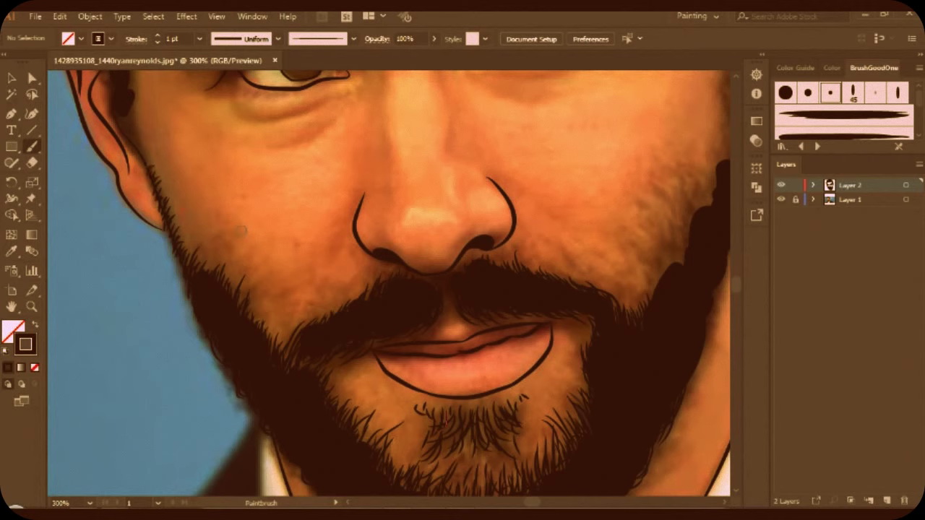
{"action": "scroll", "coordinate": [458, 418], "scroll_direction": "up", "scroll_amount": 1}
{"action": "scroll", "coordinate": [458, 417], "scroll_direction": "up", "scroll_amount": 3}
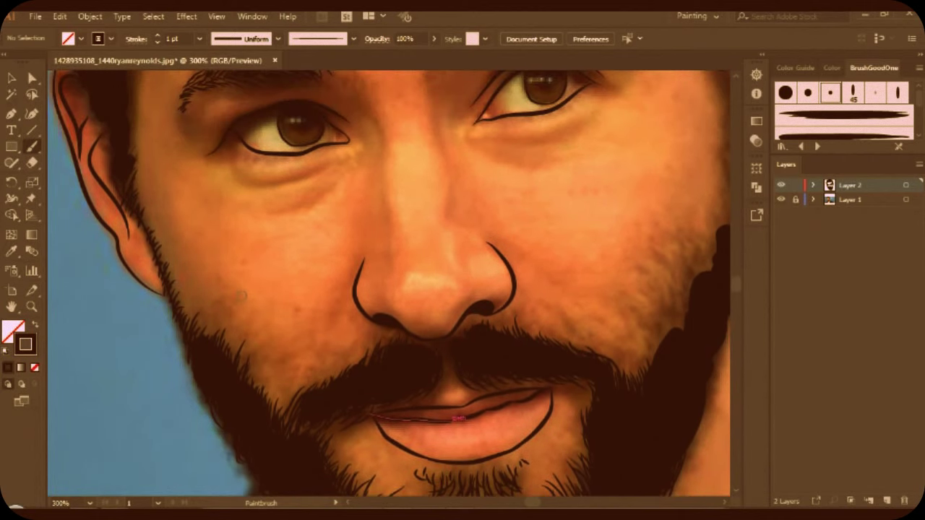
{"action": "scroll", "coordinate": [458, 418], "scroll_direction": "up", "scroll_amount": 4}
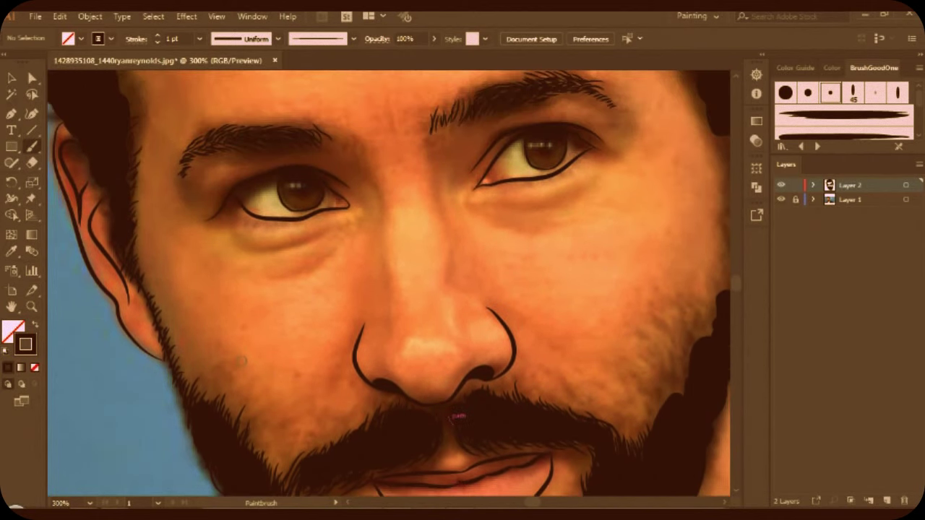
{"action": "scroll", "coordinate": [454, 417], "scroll_direction": "up", "scroll_amount": 1}
{"action": "key", "text": "ctrl+minus"}
{"action": "key", "text": "ctrl+minus"}
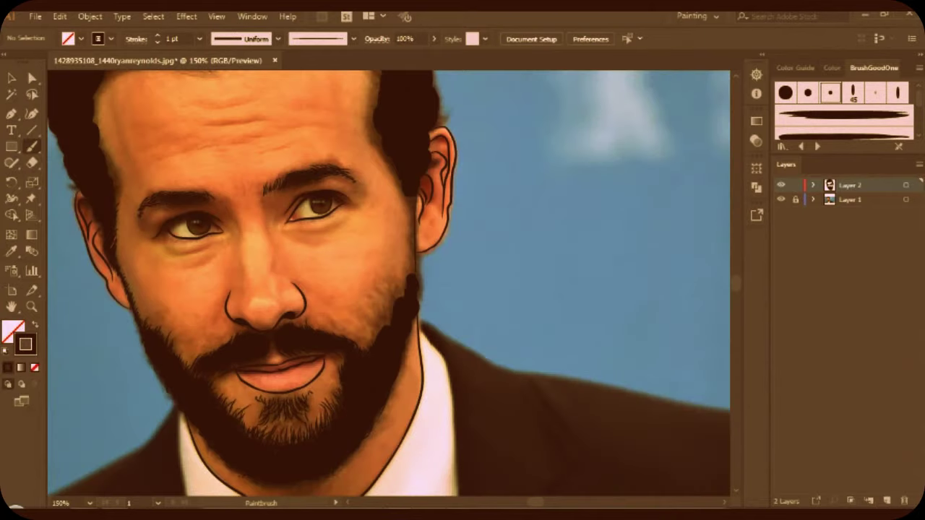
{"action": "left_click_drag", "start_coordinate": [375, 319], "coordinate": [367, 346]}
{"action": "left_click_drag", "start_coordinate": [366, 331], "coordinate": [349, 347]}
{"action": "left_click_drag", "start_coordinate": [384, 305], "coordinate": [373, 322]}
{"action": "left_click_drag", "start_coordinate": [390, 285], "coordinate": [376, 314]}
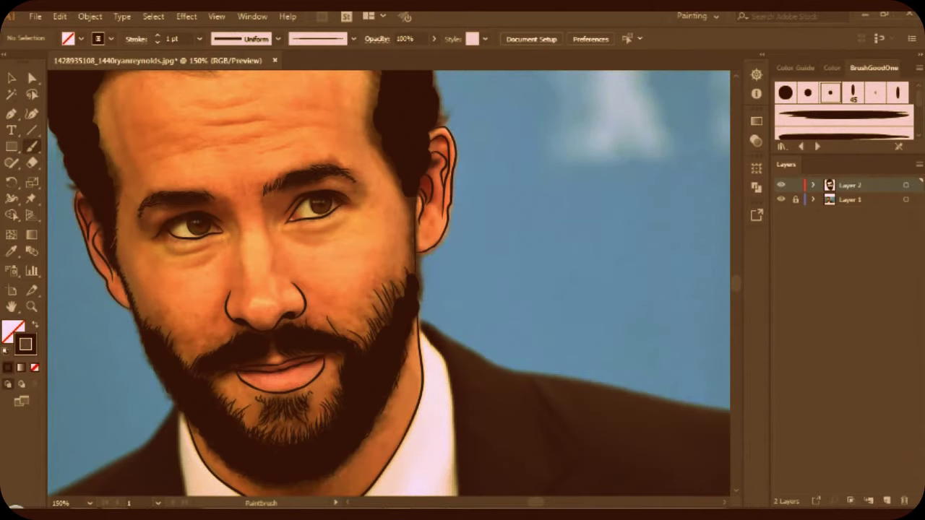
- Add thin hairs on the lower right cheek and near the cheek edge
{"action": "scroll", "coordinate": [390, 370], "scroll_direction": "up", "scroll_amount": 4}
{"action": "left_click_drag", "start_coordinate": [384, 301], "coordinate": [365, 356]}
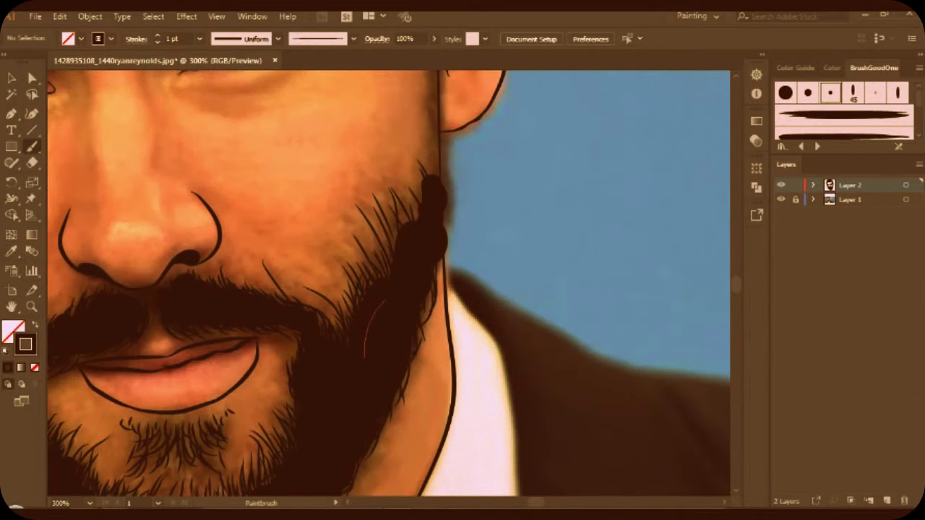
{"action": "left_click_drag", "start_coordinate": [408, 211], "coordinate": [402, 224]}
{"action": "left_click_drag", "start_coordinate": [419, 189], "coordinate": [390, 239]}
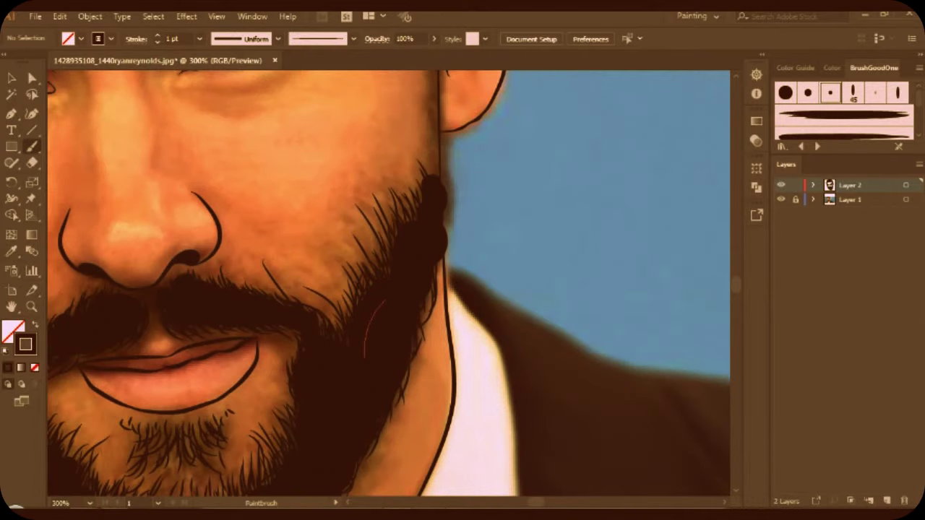
{"action": "scroll", "coordinate": [389, 283], "scroll_direction": "up", "scroll_amount": 2}
- Paint thin beard hairs along the jaw edge up to just below the ear
{"action": "left_click_drag", "start_coordinate": [441, 292], "coordinate": [427, 334]}
{"action": "left_click_drag", "start_coordinate": [452, 242], "coordinate": [444, 302]}
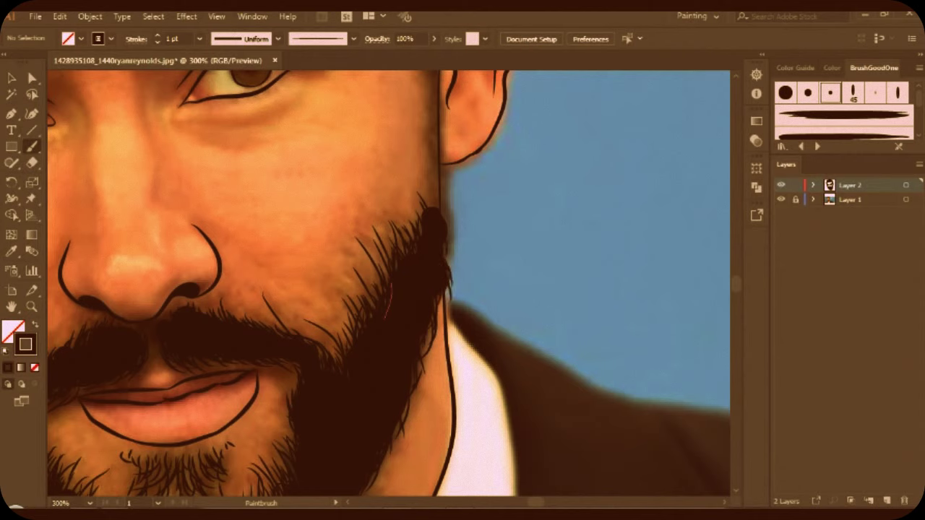
{"action": "left_click_drag", "start_coordinate": [432, 198], "coordinate": [410, 236]}
{"action": "left_click_drag", "start_coordinate": [457, 214], "coordinate": [444, 228]}
{"action": "left_click_drag", "start_coordinate": [448, 178], "coordinate": [436, 189]}
{"action": "left_click_drag", "start_coordinate": [447, 153], "coordinate": [432, 173]}
{"action": "left_click_drag", "start_coordinate": [451, 234], "coordinate": [448, 265]}
{"action": "left_click_drag", "start_coordinate": [425, 333], "coordinate": [417, 387]}
- Add small hairs at the ear base, then zoom out to view the whole face
{"action": "scroll", "coordinate": [389, 283], "scroll_direction": "up", "scroll_amount": 3}
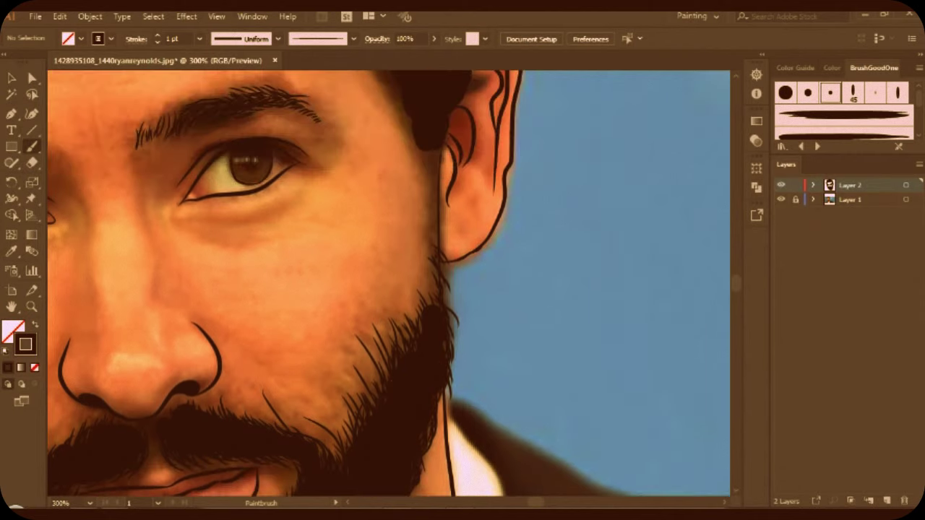
{"action": "left_click_drag", "start_coordinate": [438, 150], "coordinate": [424, 165]}
{"action": "left_click_drag", "start_coordinate": [436, 201], "coordinate": [441, 228]}
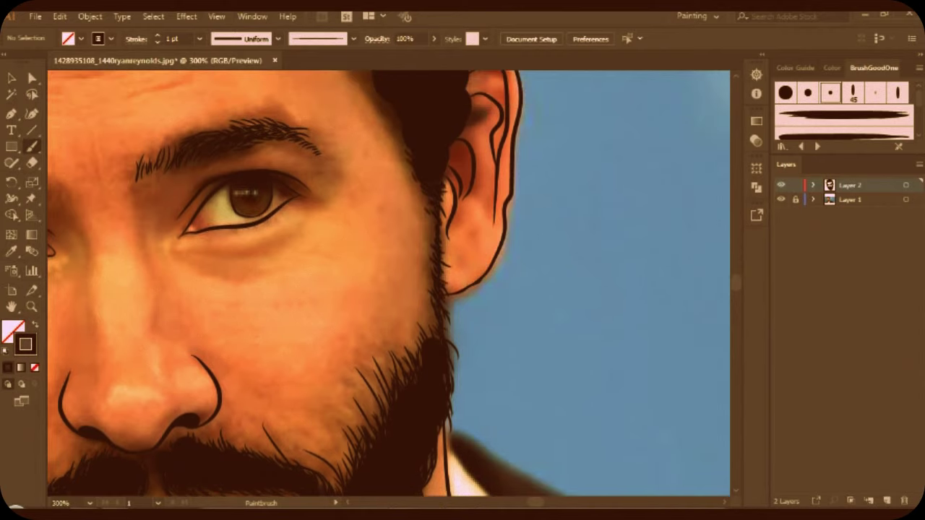
{"action": "scroll", "coordinate": [391, 304], "scroll_direction": "down", "scroll_amount": 3}
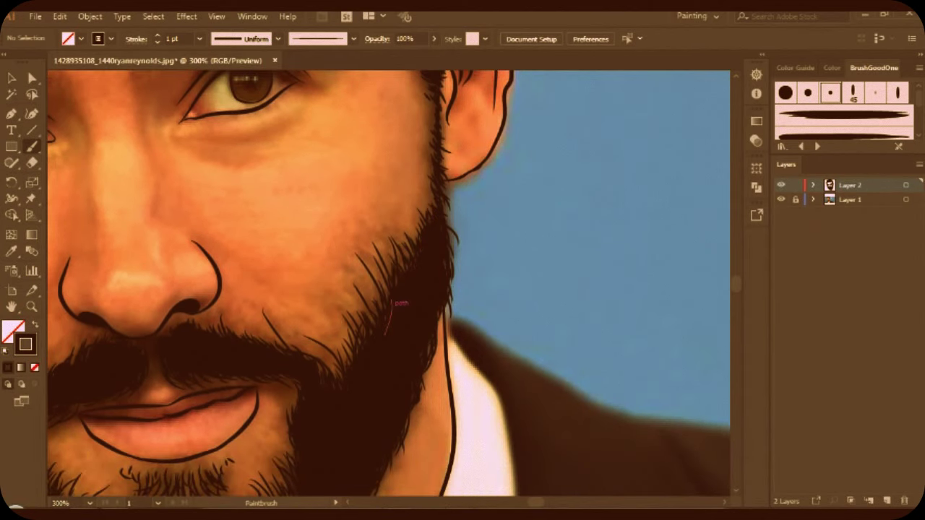
{"action": "key", "text": "ctrl+minus"}
{"action": "key", "text": "ctrl+minus"}
{"action": "scroll", "coordinate": [389, 283], "scroll_direction": "down", "scroll_amount": 1}
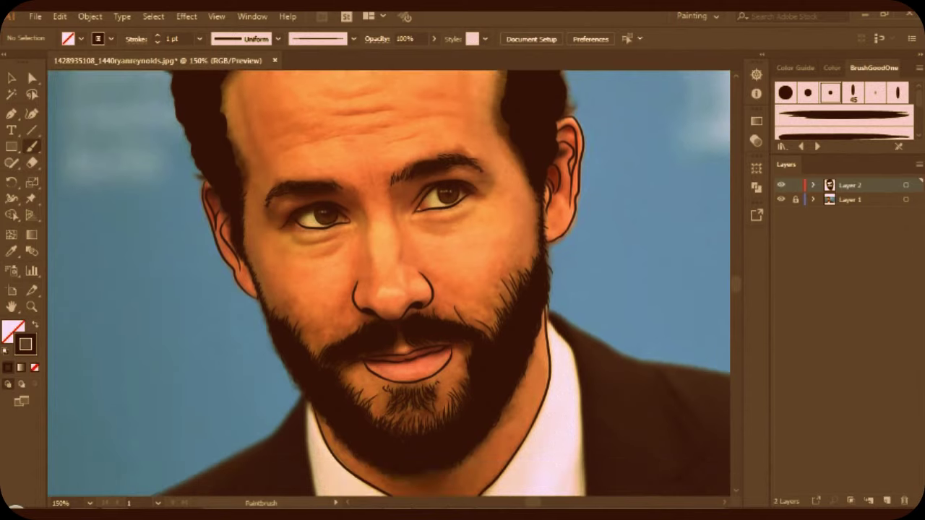
- Hide the reference photo layer (Layer 1) and inspect the beard strokes
{"action": "left_click", "coordinate": [780, 200]}
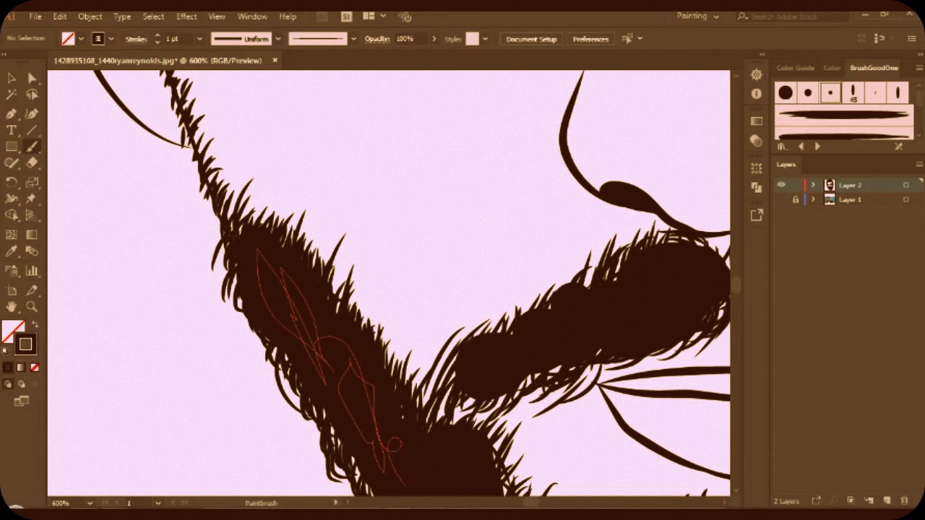
{"action": "scroll", "coordinate": [388, 283], "scroll_direction": "down", "scroll_amount": 1}
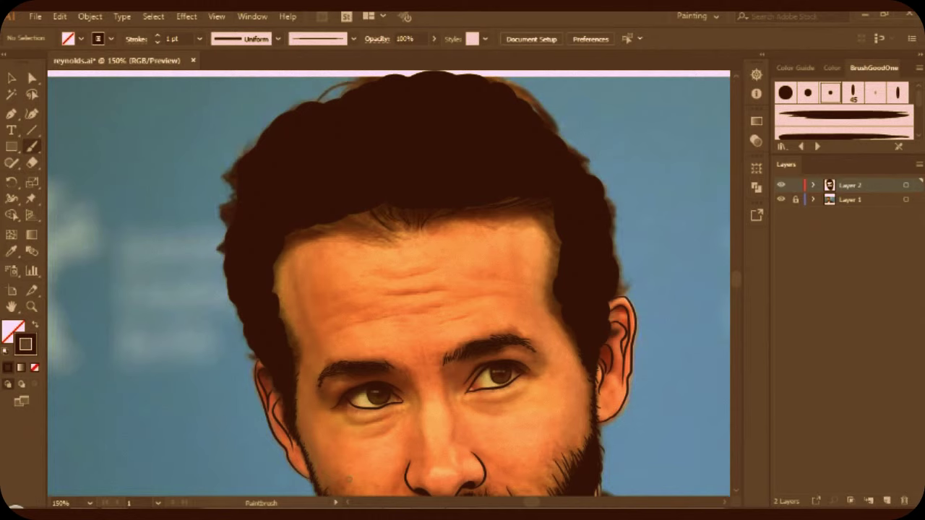
{"action": "scroll", "coordinate": [411, 239], "scroll_direction": "up", "scroll_amount": 2}
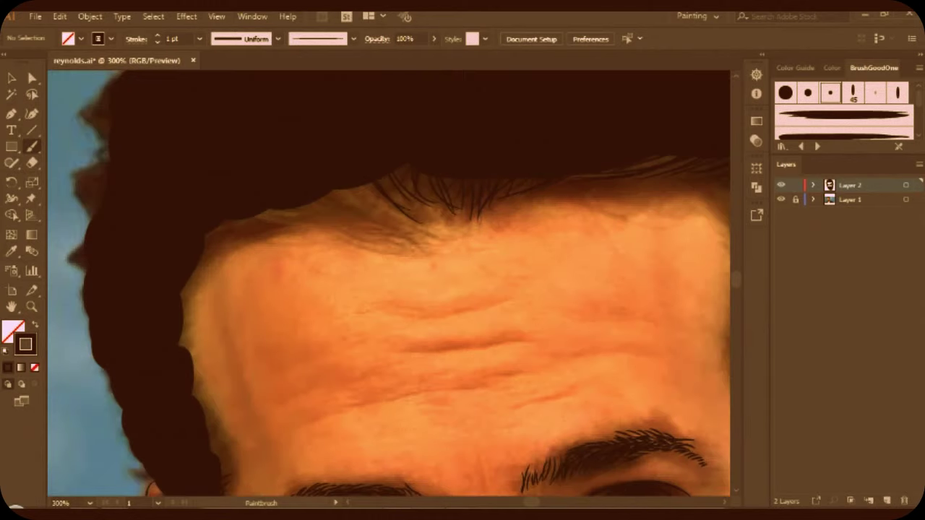
- Paint fine hair strands along the forehead hairline
{"action": "left_click_drag", "start_coordinate": [340, 194], "coordinate": [416, 241]}
{"action": "mouse_move", "coordinate": [296, 205]}
{"action": "left_mouse_down"}
{"action": "mouse_move", "coordinate": [401, 243]}
{"action": "mouse_move", "coordinate": [372, 228]}
{"action": "left_mouse_up"}
{"action": "mouse_move", "coordinate": [267, 212]}
{"action": "left_mouse_down"}
{"action": "mouse_move", "coordinate": [299, 224]}
{"action": "mouse_move", "coordinate": [232, 231]}
{"action": "left_mouse_up"}
{"action": "left_click_drag", "start_coordinate": [284, 219], "coordinate": [238, 223]}
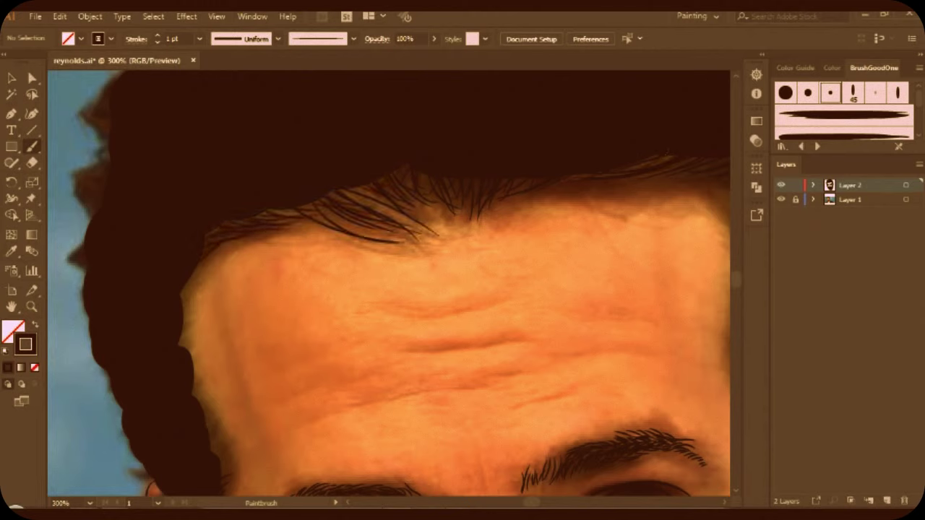
- Add hair marks down the left edge of the forehead
{"action": "left_click_drag", "start_coordinate": [198, 267], "coordinate": [185, 326]}
{"action": "scroll", "coordinate": [187, 343], "scroll_direction": "down", "scroll_amount": 2}
{"action": "scroll", "coordinate": [191, 289], "scroll_direction": "down", "scroll_amount": 2}
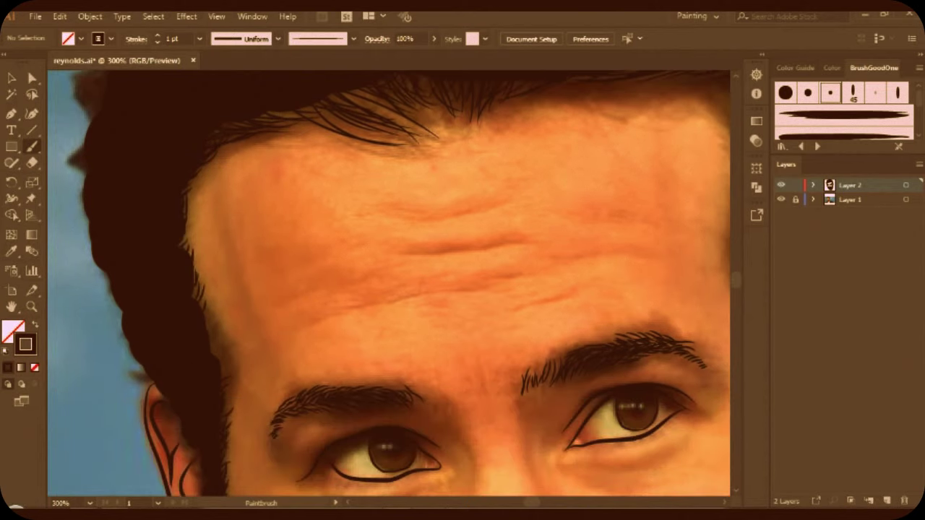
{"action": "left_click_drag", "start_coordinate": [207, 311], "coordinate": [214, 334]}
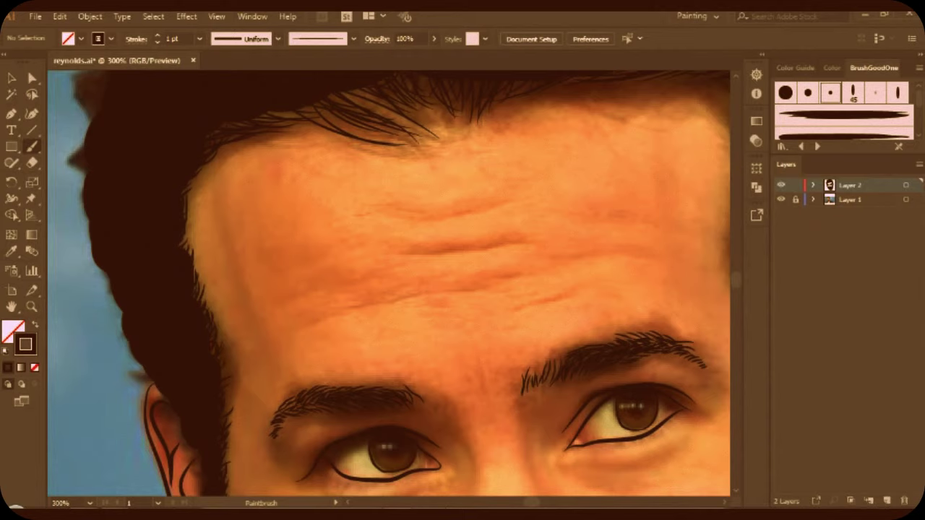
{"action": "scroll", "coordinate": [224, 325], "scroll_direction": "down", "scroll_amount": 2}
{"action": "scroll", "coordinate": [191, 174], "scroll_direction": "up", "scroll_amount": 2}
{"action": "scroll", "coordinate": [389, 283], "scroll_direction": "up", "scroll_amount": 3}
{"action": "scroll", "coordinate": [389, 283], "scroll_direction": "up", "scroll_amount": 1}
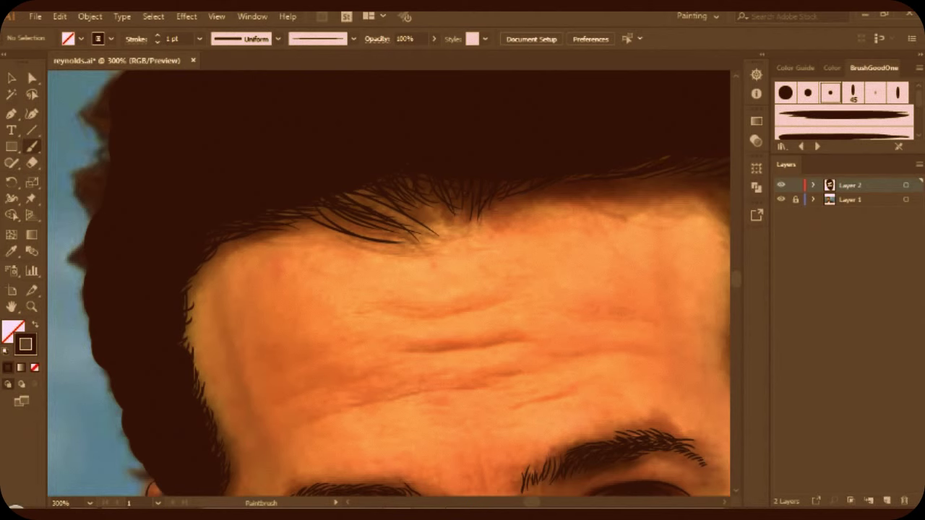
{"action": "scroll", "coordinate": [389, 283], "scroll_direction": "down", "scroll_amount": 5}
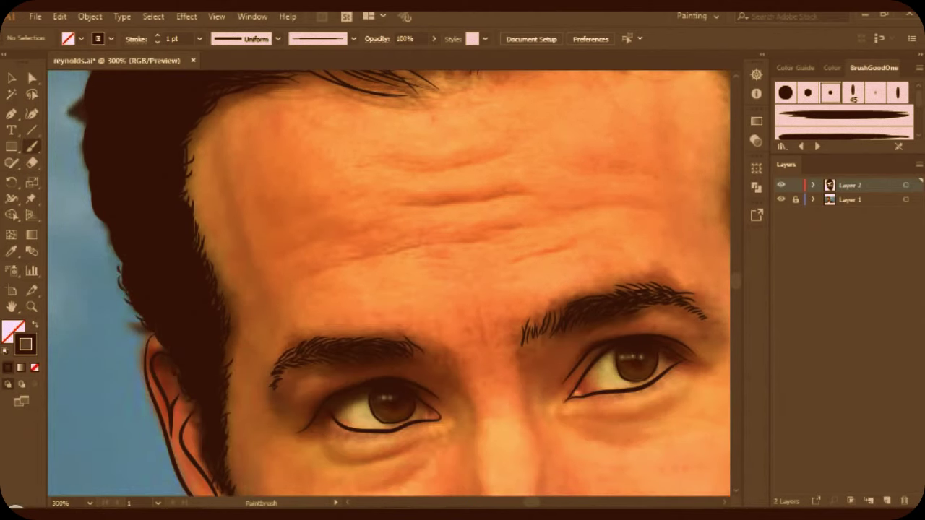
{"action": "scroll", "coordinate": [389, 283], "scroll_direction": "up", "scroll_amount": 3}
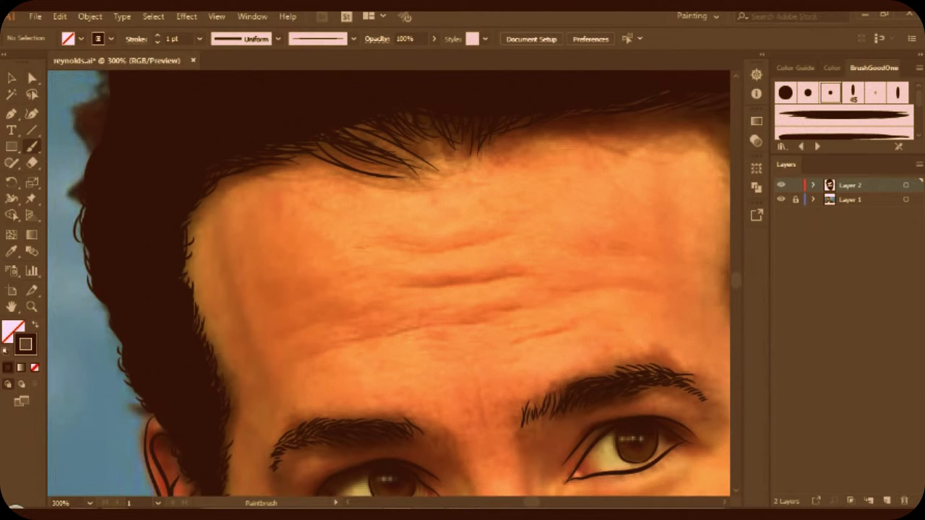
{"action": "scroll", "coordinate": [389, 283], "scroll_direction": "up", "scroll_amount": 3}
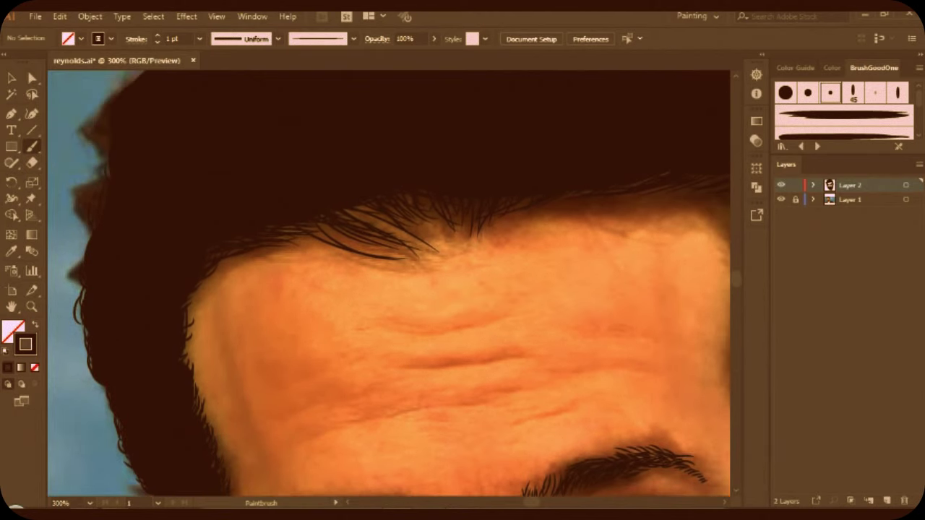
{"action": "scroll", "coordinate": [390, 283], "scroll_direction": "up", "scroll_amount": 3}
{"action": "scroll", "coordinate": [390, 283], "scroll_direction": "up", "scroll_amount": 2}
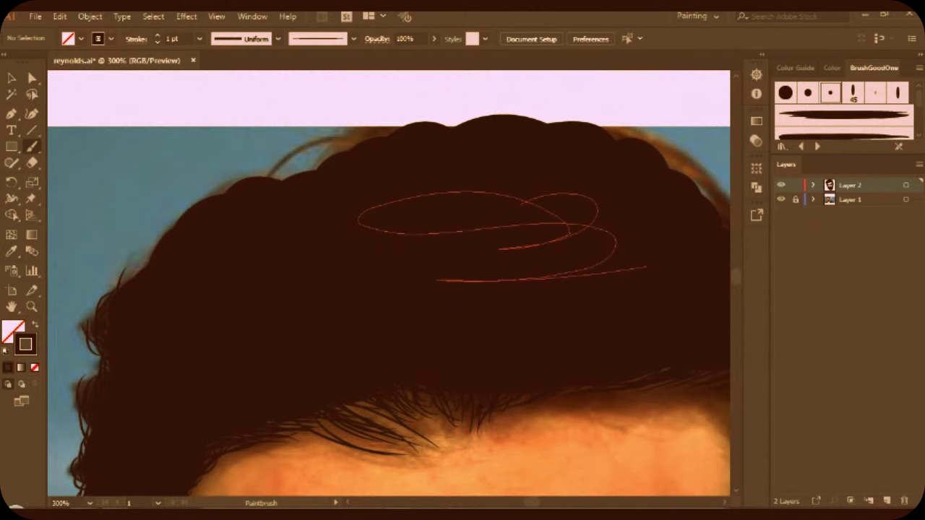
- Add thin hair strokes along the right edge of the hair
{"action": "scroll", "coordinate": [389, 283], "scroll_direction": "up", "scroll_amount": 2}
{"action": "scroll", "coordinate": [389, 283], "scroll_direction": "up", "scroll_amount": 2}
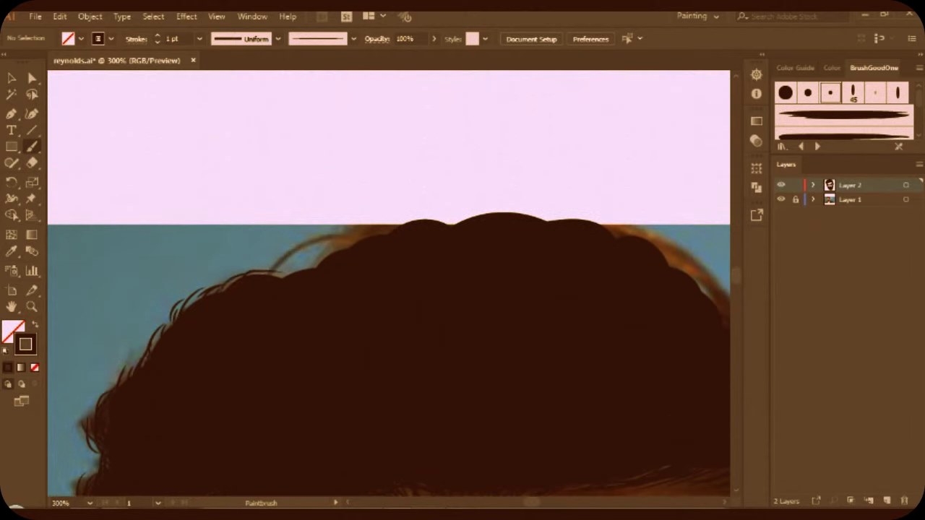
{"action": "scroll", "coordinate": [389, 283], "scroll_direction": "up", "scroll_amount": 2}
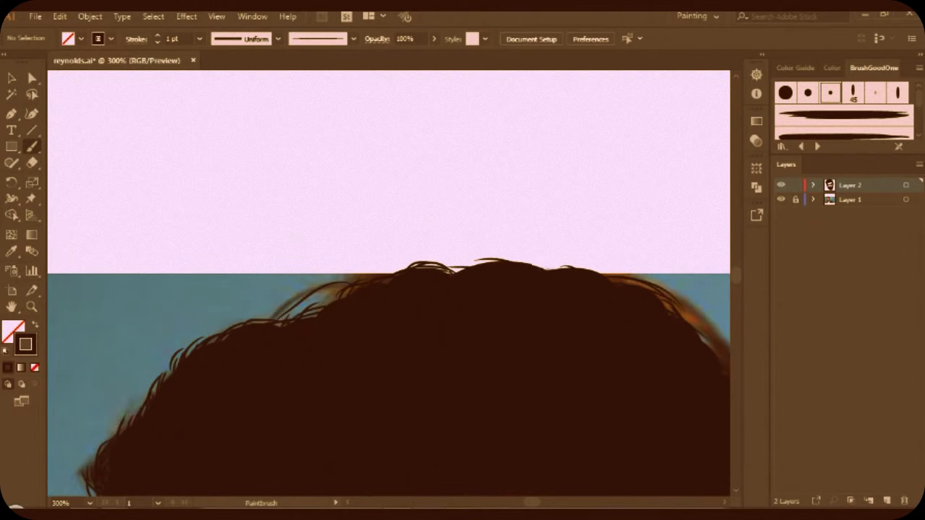
{"action": "scroll", "coordinate": [388, 284], "scroll_direction": "down", "scroll_amount": 3}
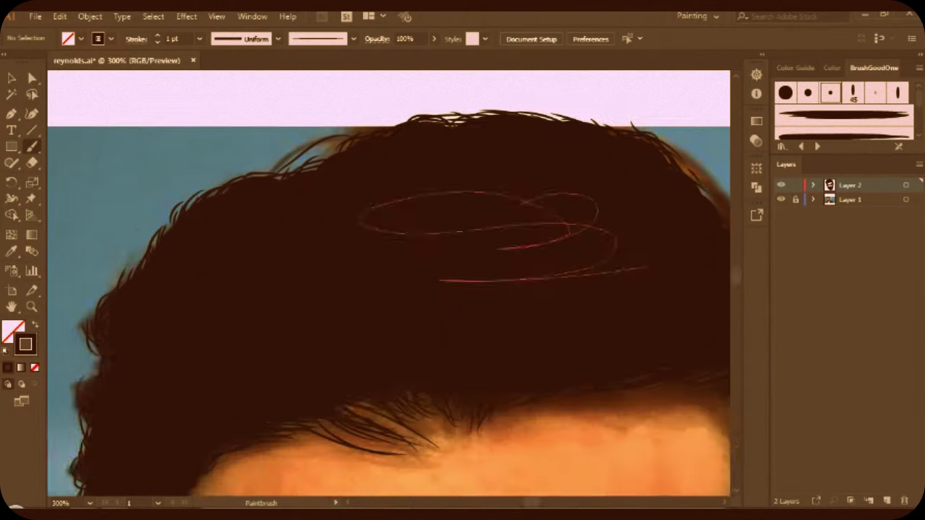
{"action": "scroll", "coordinate": [389, 283], "scroll_direction": "right", "scroll_amount": 3}
{"action": "scroll", "coordinate": [388, 283], "scroll_direction": "up", "scroll_amount": 1}
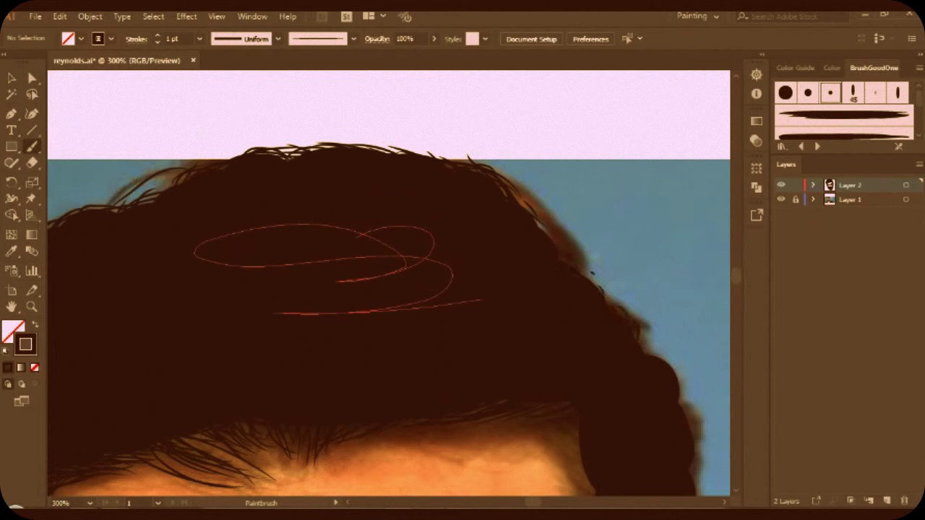
{"action": "left_click_drag", "start_coordinate": [527, 200], "coordinate": [560, 219]}
{"action": "left_click_drag", "start_coordinate": [684, 382], "coordinate": [699, 438]}
{"action": "left_click_drag", "start_coordinate": [513, 194], "coordinate": [549, 214]}
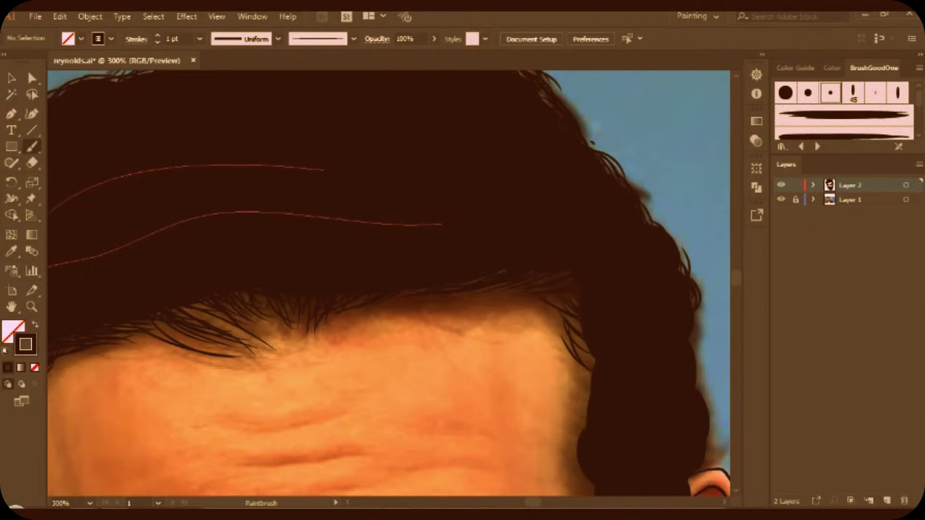
{"action": "left_click_drag", "start_coordinate": [565, 315], "coordinate": [594, 368]}
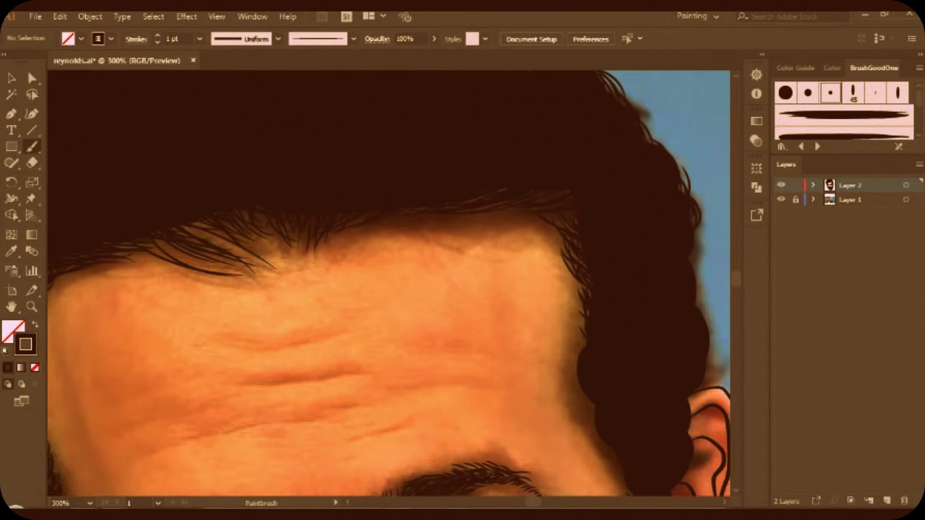
- Paint more thin hairs along the right hairline and where hair meets the ear
{"action": "scroll", "coordinate": [389, 311], "scroll_direction": "down", "scroll_amount": 3}
{"action": "left_click_drag", "start_coordinate": [572, 284], "coordinate": [593, 336]}
{"action": "left_click_drag", "start_coordinate": [572, 297], "coordinate": [581, 328]}
{"action": "left_click_drag", "start_coordinate": [579, 331], "coordinate": [592, 345]}
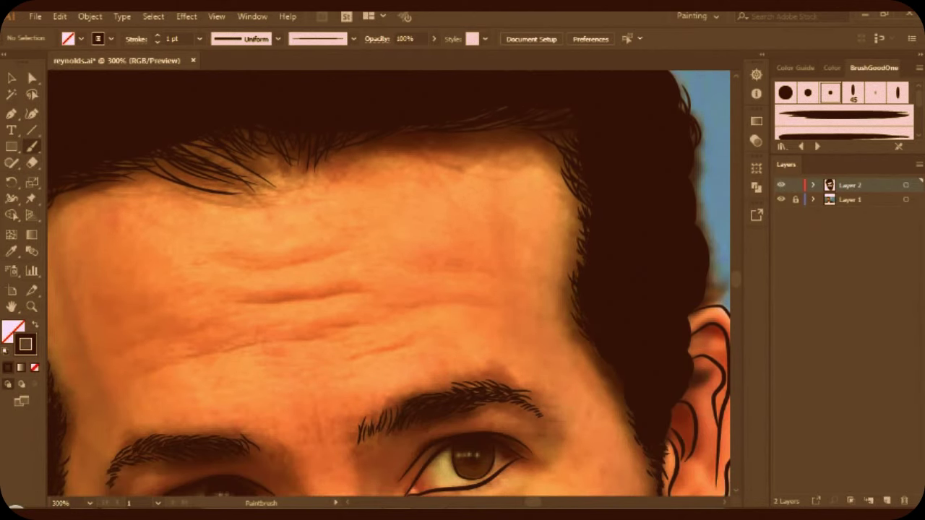
{"action": "scroll", "coordinate": [389, 283], "scroll_direction": "down", "scroll_amount": 2}
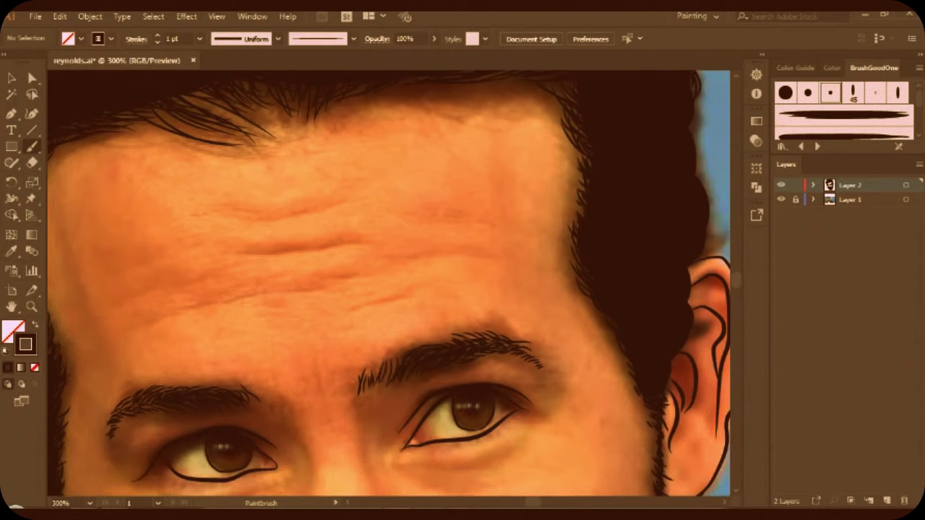
{"action": "scroll", "coordinate": [388, 284], "scroll_direction": "up", "scroll_amount": 2}
{"action": "left_click_drag", "start_coordinate": [712, 277], "coordinate": [693, 149]}
{"action": "left_click_drag", "start_coordinate": [702, 224], "coordinate": [695, 141]}
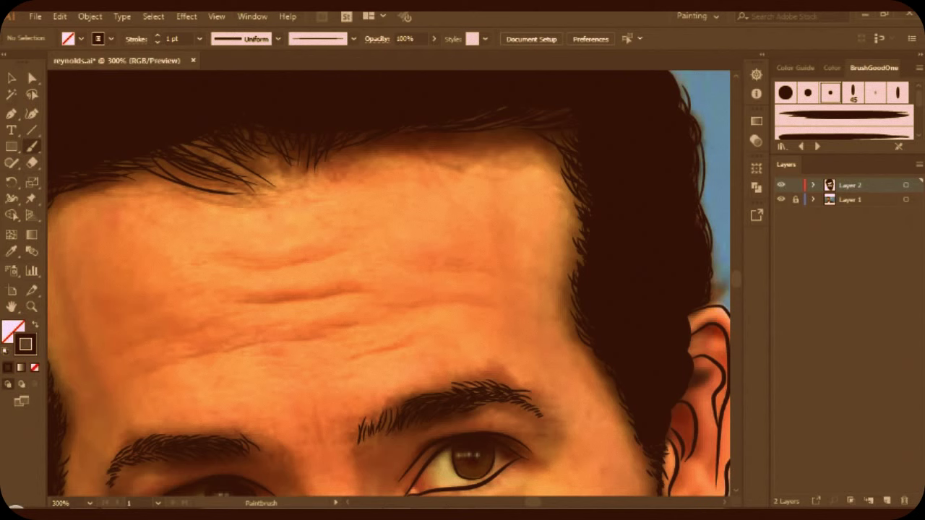
{"action": "scroll", "coordinate": [697, 221], "scroll_direction": "up", "scroll_amount": 3}
{"action": "scroll", "coordinate": [695, 289], "scroll_direction": "down", "scroll_amount": 4}
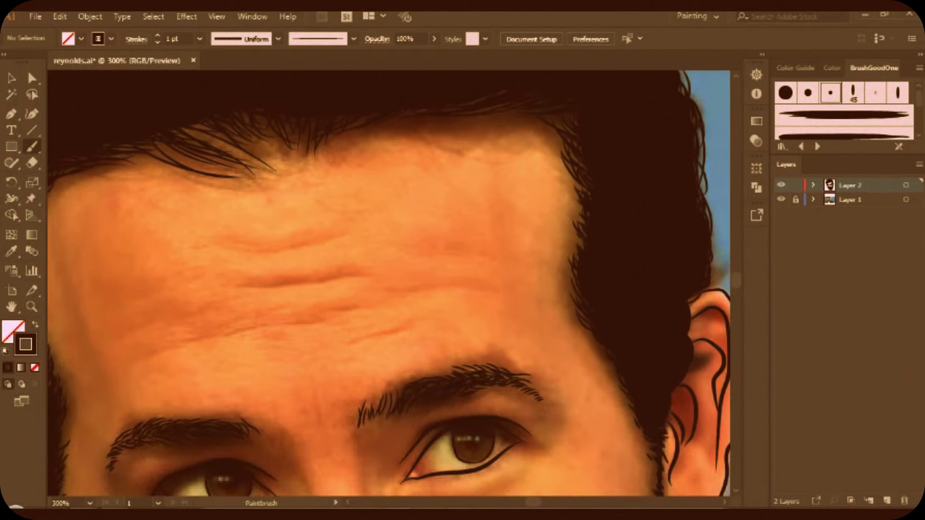
{"action": "left_click_drag", "start_coordinate": [674, 401], "coordinate": [685, 373]}
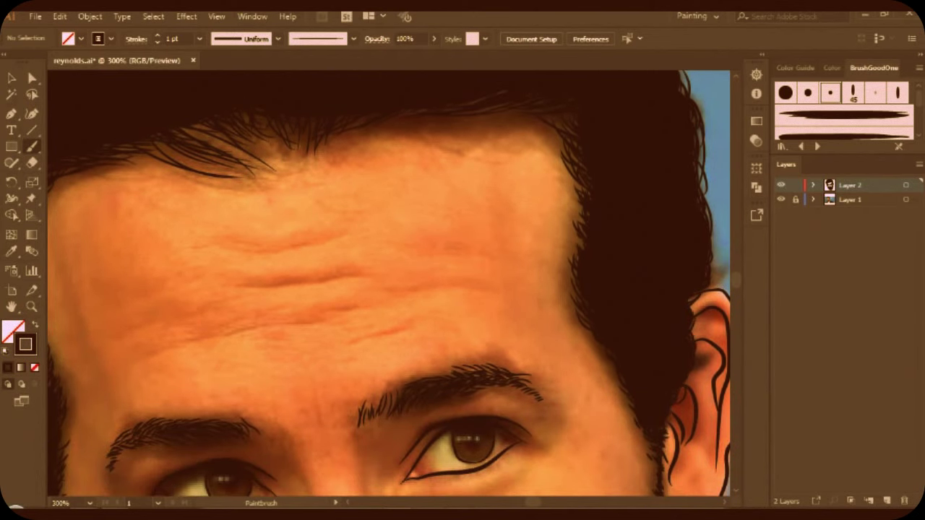
- Hide Layer 1, zoom out, select all line art and bring up Pathfinder
{"action": "left_click", "coordinate": [781, 199]}
{"action": "key", "text": "ctrl+minus"}
{"action": "key", "text": "ctrl+minus"}
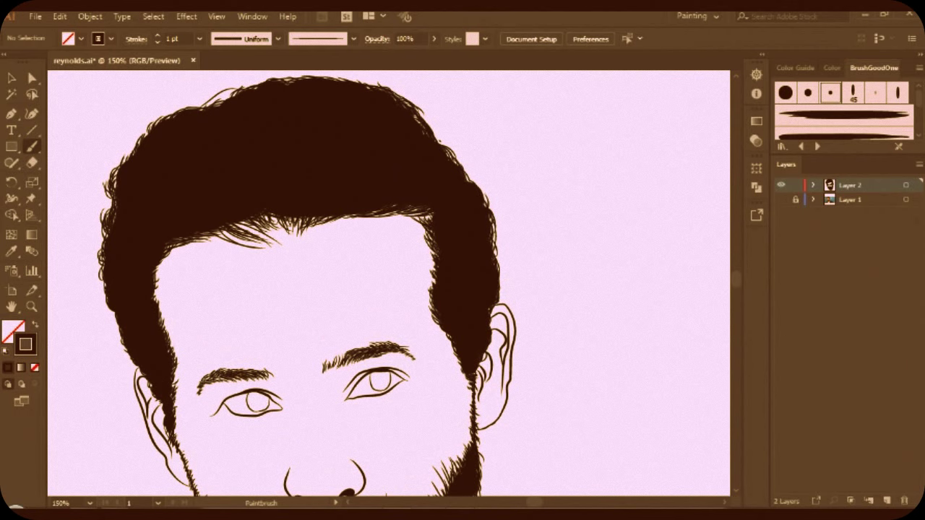
{"action": "scroll", "coordinate": [307, 281], "scroll_direction": "down", "scroll_amount": 2}
{"action": "key", "text": "ctrl+minus"}
{"action": "key", "text": "ctrl+minus"}
{"action": "key", "text": "v"}
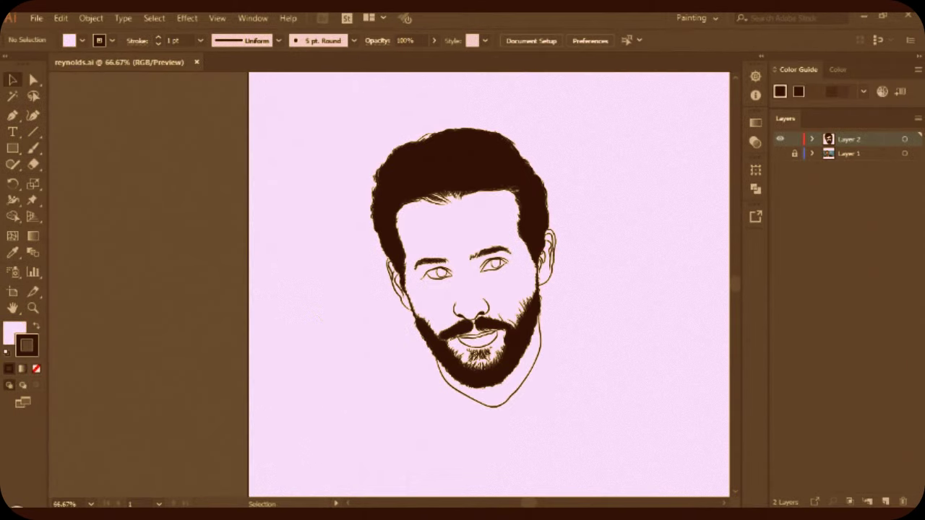
{"action": "key", "text": "ctrl+a"}
{"action": "key", "text": "shift+ctrl+F9"}
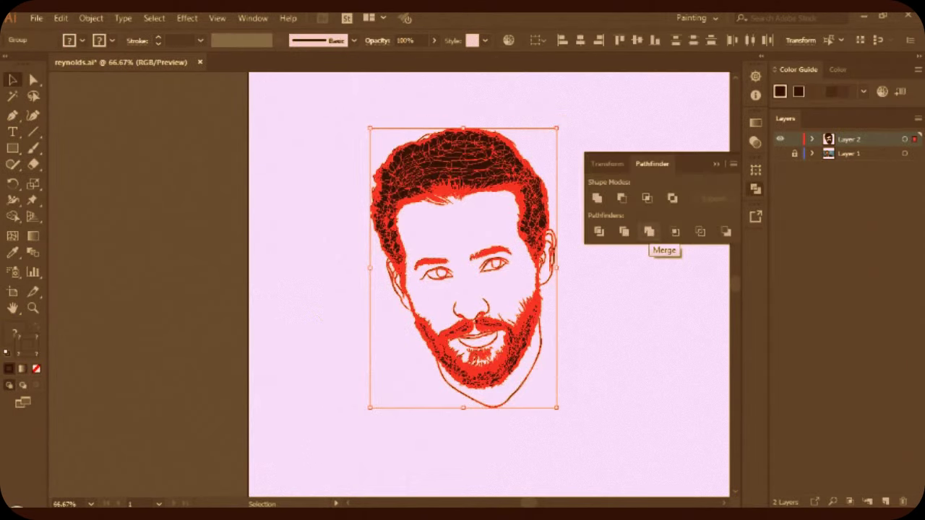
- Merge all the line art with Pathfinder, then deselect it
{"action": "left_click", "coordinate": [648, 231]}
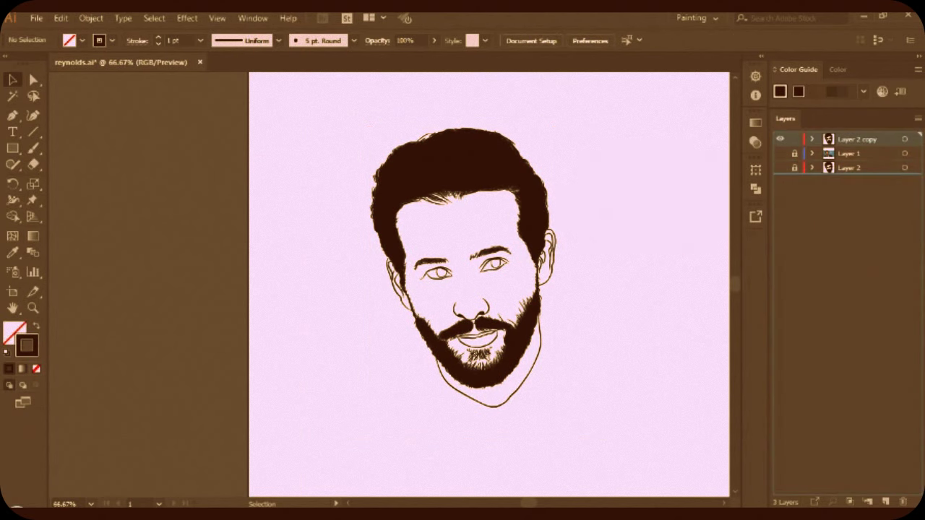
{"action": "key", "text": "ctrl+a"}
{"action": "key", "text": "shift+ctrl+F9"}
{"action": "left_click", "coordinate": [650, 231]}
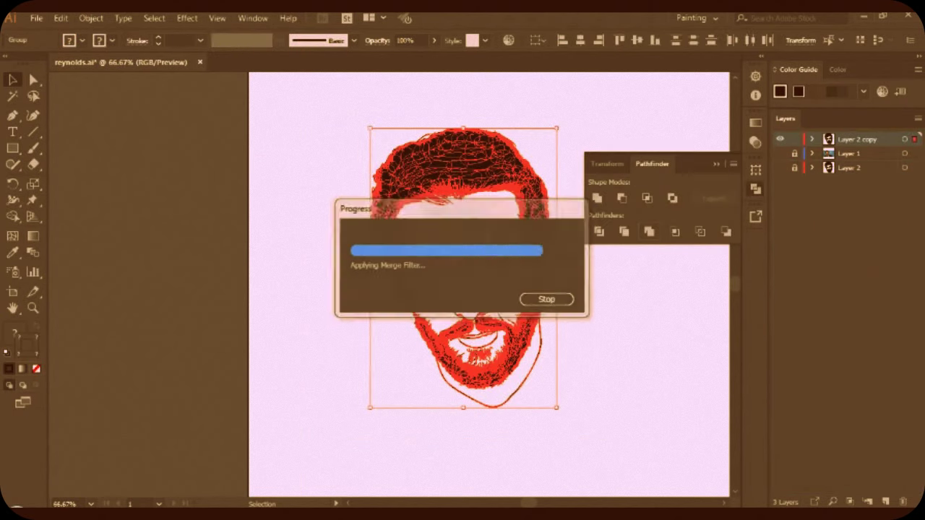
{"action": "key", "text": "shift+ctrl+a"}
- Draw an F9BC93 orange rectangle over the face and send it to the back
{"action": "double_click", "coordinate": [15, 333]}
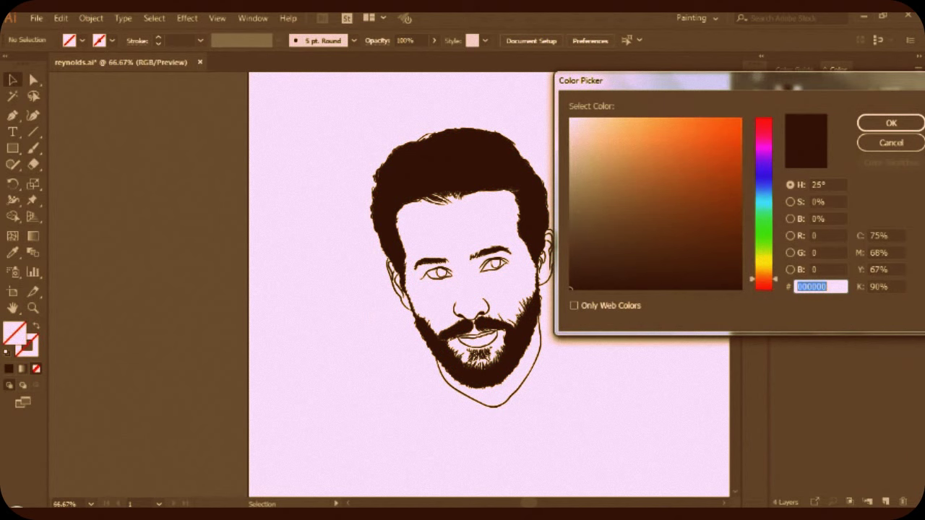
{"action": "key", "text": "Return"}
{"action": "left_click_drag", "start_coordinate": [342, 118], "coordinate": [609, 417]}
{"action": "right_click", "coordinate": [575, 64]}
{"action": "left_click", "coordinate": [774, 323]}
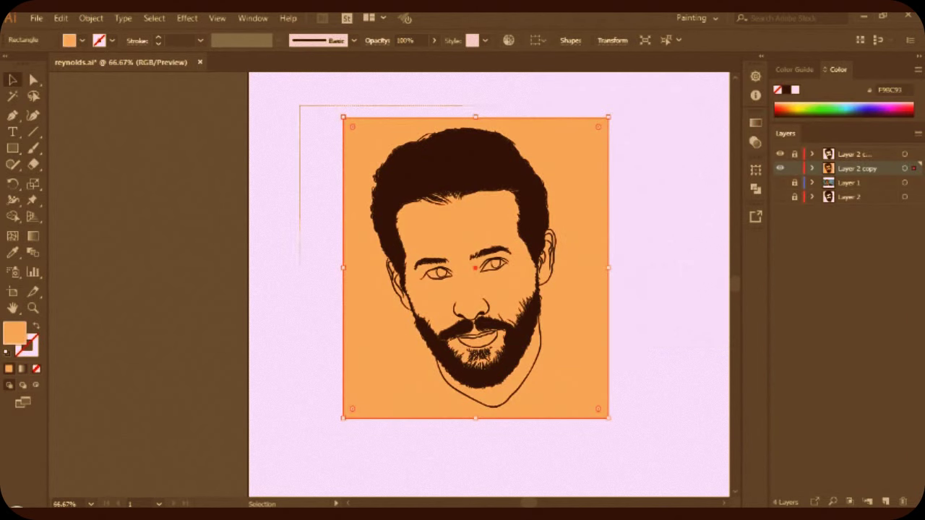
- Merge the orange rectangle with the line art
{"action": "key", "text": "ctrl+a"}
{"action": "key", "text": "shift+ctrl+F9"}
{"action": "key", "text": "Delete"}
{"action": "key", "text": "ctrl+z"}
- Isolate the merged group and expand its contents in the Layers list
{"action": "key", "text": "ctrl+a"}
{"action": "right_click", "coordinate": [583, 81]}
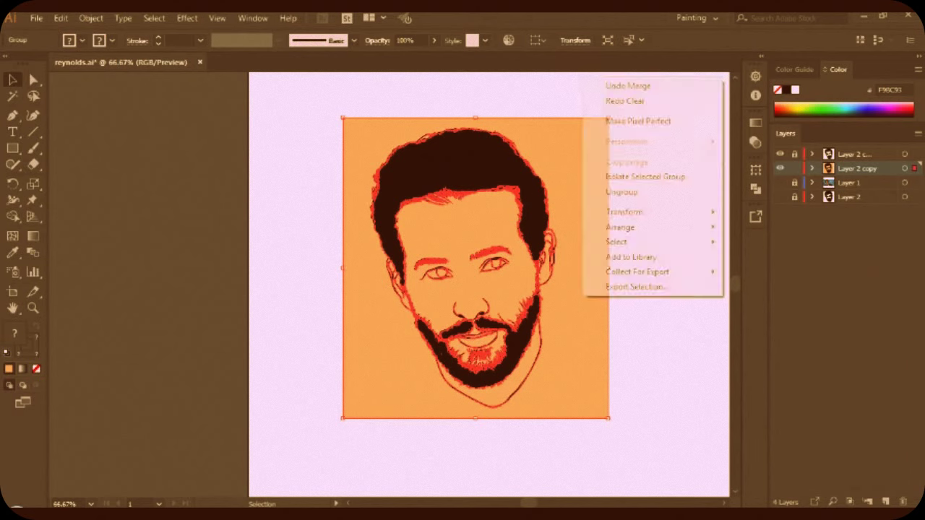
{"action": "left_click", "coordinate": [645, 176]}
{"action": "left_click", "coordinate": [827, 167]}
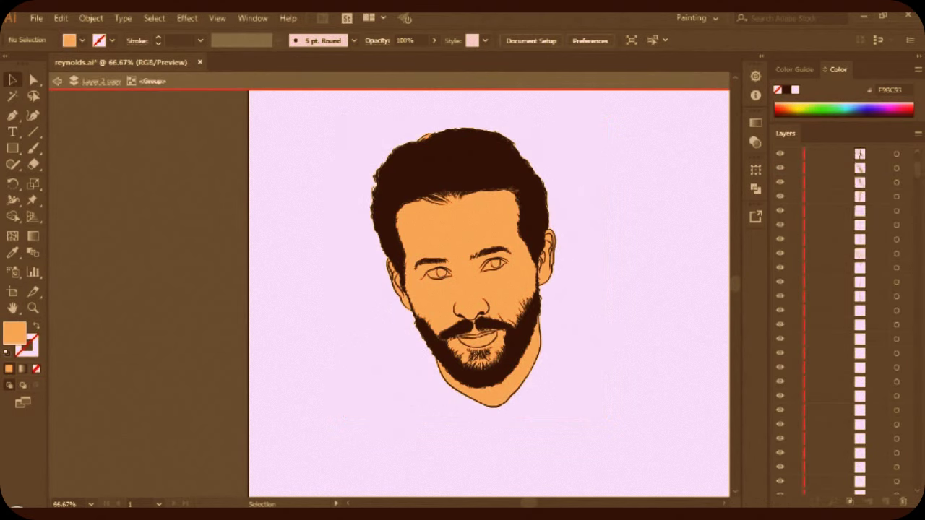
{"action": "scroll", "coordinate": [838, 318], "scroll_direction": "down", "scroll_amount": 2}
- Inspect stray fragments at the hair's right edge inside the isolated group
{"action": "scroll", "coordinate": [838, 317], "scroll_direction": "down", "scroll_amount": 3}
{"action": "scroll", "coordinate": [838, 318], "scroll_direction": "down", "scroll_amount": 3}
{"action": "scroll", "coordinate": [838, 318], "scroll_direction": "down", "scroll_amount": 3}
{"action": "scroll", "coordinate": [838, 318], "scroll_direction": "down", "scroll_amount": 3}
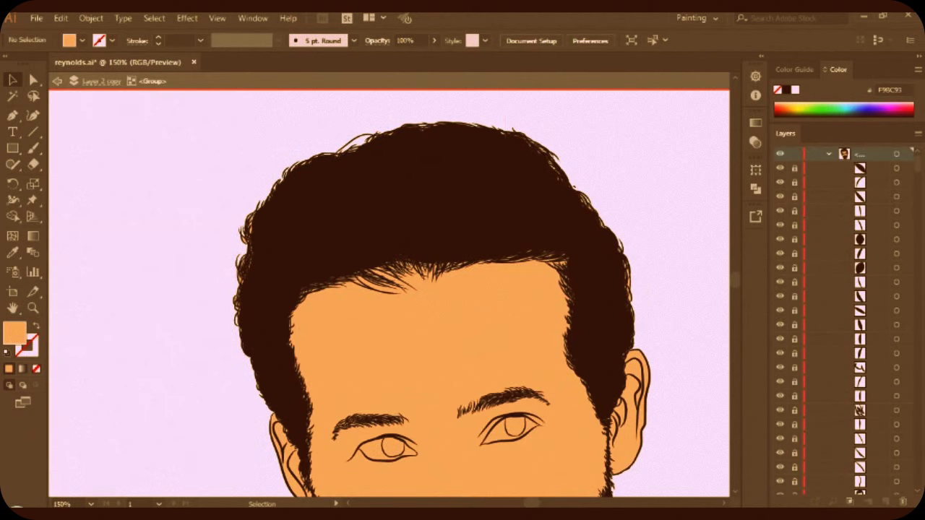
{"action": "left_click", "coordinate": [625, 322]}
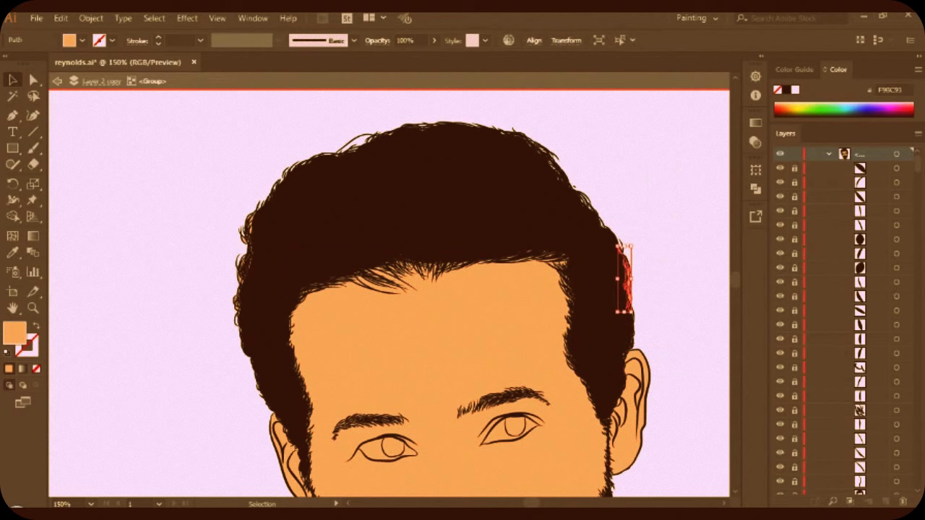
{"action": "scroll", "coordinate": [629, 329], "scroll_direction": "up", "scroll_amount": 3}
{"action": "scroll", "coordinate": [640, 340], "scroll_direction": "down", "scroll_amount": 3}
{"action": "left_click_drag", "start_coordinate": [192, 156], "coordinate": [289, 383]}
{"action": "key", "text": "ctrl+shift+a"}
- Check the small pieces along the beard edges, selecting and deselecting each one
{"action": "scroll", "coordinate": [336, 339], "scroll_direction": "down", "scroll_amount": 5}
{"action": "left_click", "coordinate": [337, 339]}
{"action": "key", "text": "ctrl+shift+a"}
{"action": "scroll", "coordinate": [336, 336], "scroll_direction": "up", "scroll_amount": 4}
{"action": "scroll", "coordinate": [337, 336], "scroll_direction": "down", "scroll_amount": 2}
{"action": "left_click", "coordinate": [338, 278]}
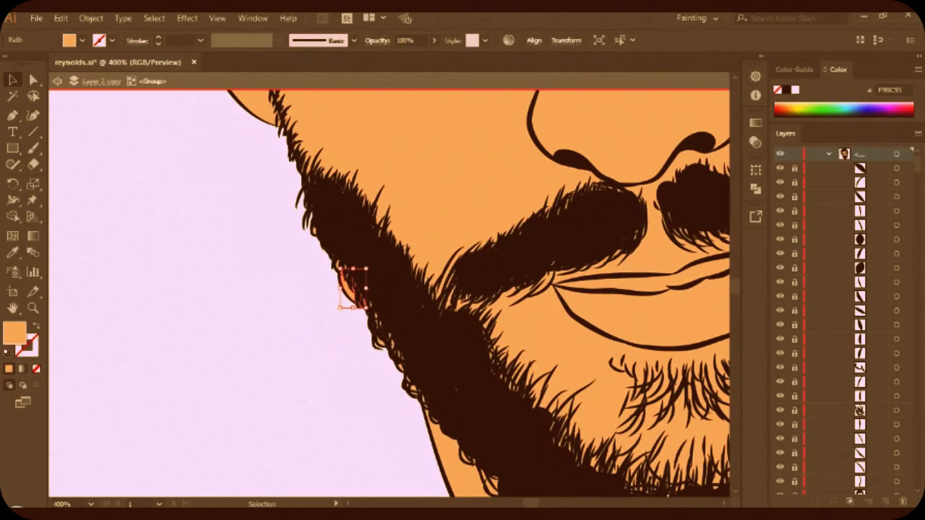
{"action": "key", "text": "ctrl+shift+a"}
{"action": "left_click", "coordinate": [377, 326]}
{"action": "key", "text": "ctrl+shift+a"}
{"action": "scroll", "coordinate": [405, 390], "scroll_direction": "down", "scroll_amount": 3}
{"action": "scroll", "coordinate": [549, 173], "scroll_direction": "up", "scroll_amount": 5}
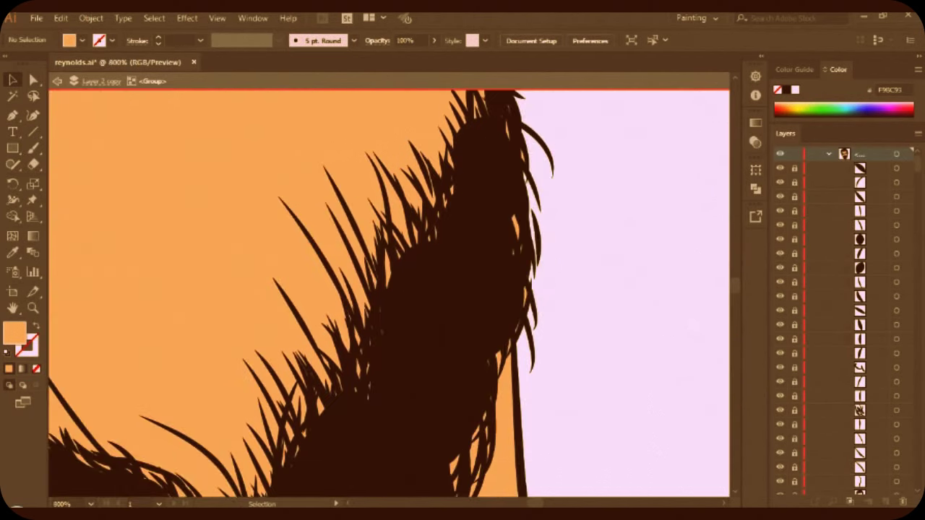
{"action": "left_click_drag", "start_coordinate": [584, 137], "coordinate": [514, 339]}
{"action": "scroll", "coordinate": [556, 217], "scroll_direction": "down", "scroll_amount": 2}
- Exit isolation mode and save the document
{"action": "key", "text": "ctrl+1"}
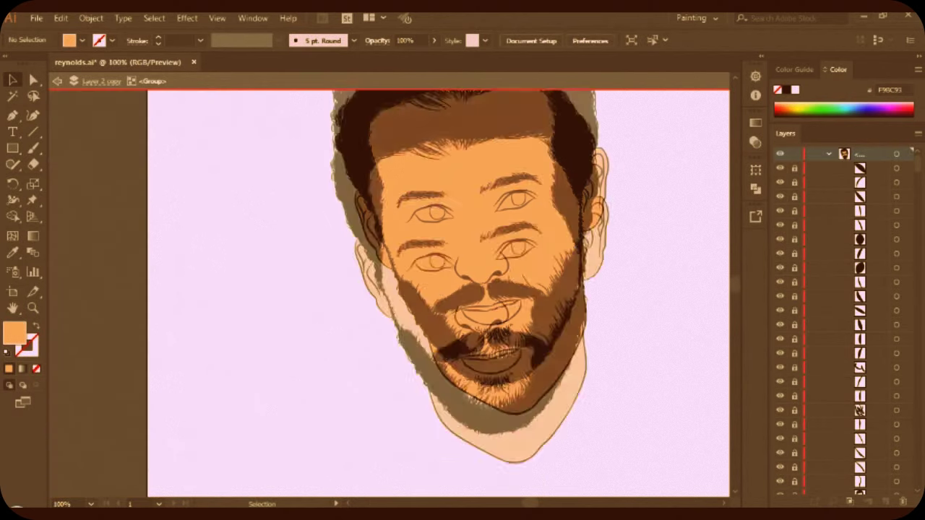
{"action": "key", "text": "Escape"}
{"action": "key", "text": "ctrl+s"}
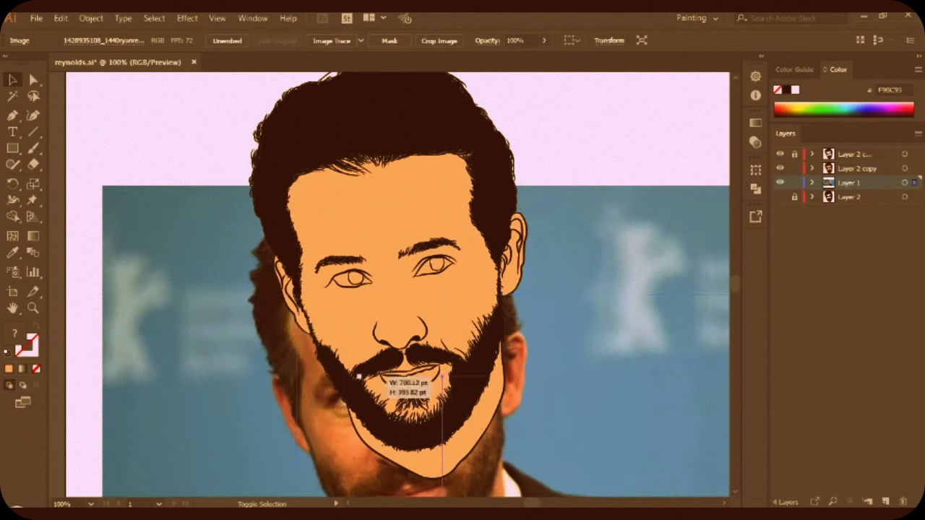
- Shrink the reference photo and move it beside the head
{"action": "left_click_drag", "start_coordinate": [102, 295], "coordinate": [506, 289]}
{"action": "left_click_drag", "start_coordinate": [614, 289], "coordinate": [614, 248]}
{"action": "left_click", "coordinate": [181, 433]}
{"action": "key", "text": "ctrl+plus"}
- Show Layer 2 copy, make it the working layer and add a new shading layer
{"action": "left_click", "coordinate": [780, 168]}
{"action": "left_click", "coordinate": [856, 167]}
{"action": "key", "text": "ctrl+l"}
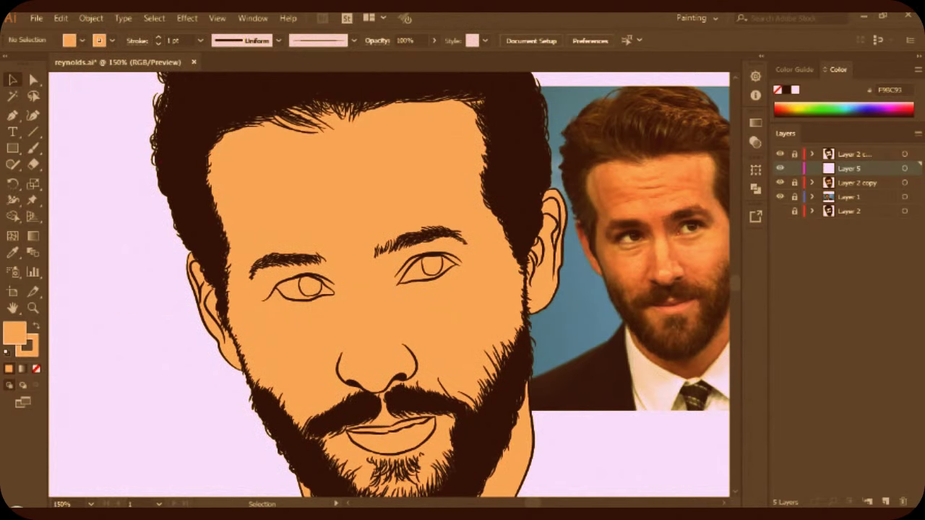
- Set up the Paintbrush with stroke colour E59E6E
{"action": "key", "text": "b"}
{"action": "left_click", "coordinate": [36, 368]}
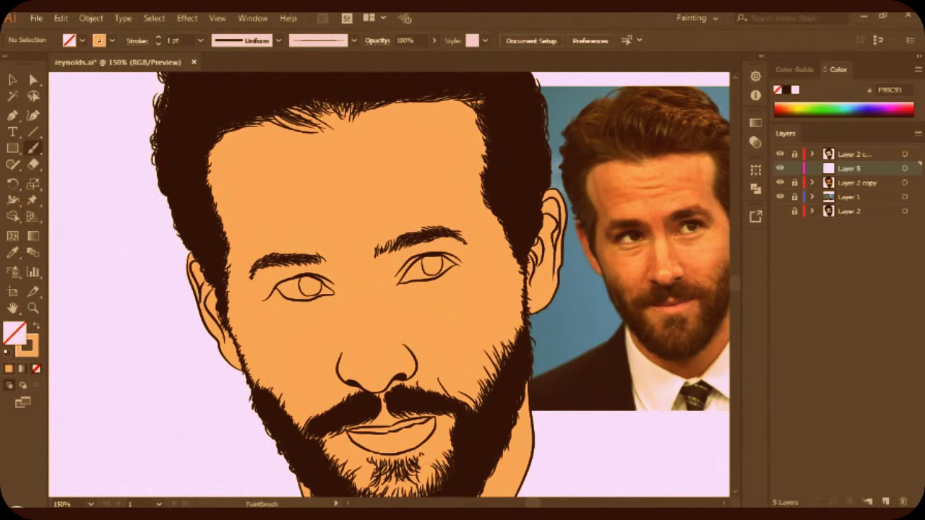
{"action": "double_click", "coordinate": [27, 345]}
{"action": "type", "text": "E59E6E"}
{"action": "key", "text": "Return"}
- Paint a temple shading line and several 5 pt forehead wrinkles
{"action": "left_click_drag", "start_coordinate": [252, 137], "coordinate": [250, 267]}
{"action": "key", "text": "v"}
{"action": "left_click", "coordinate": [201, 41]}
{"action": "left_click", "coordinate": [217, 158]}
{"action": "key", "text": "ctrl+shift+a"}
{"action": "key", "text": "b"}
{"action": "left_click_drag", "start_coordinate": [313, 162], "coordinate": [372, 157]}
{"action": "left_click_drag", "start_coordinate": [320, 188], "coordinate": [374, 182]}
{"action": "key", "text": "ctrl+z"}
{"action": "left_click_drag", "start_coordinate": [338, 204], "coordinate": [374, 194]}
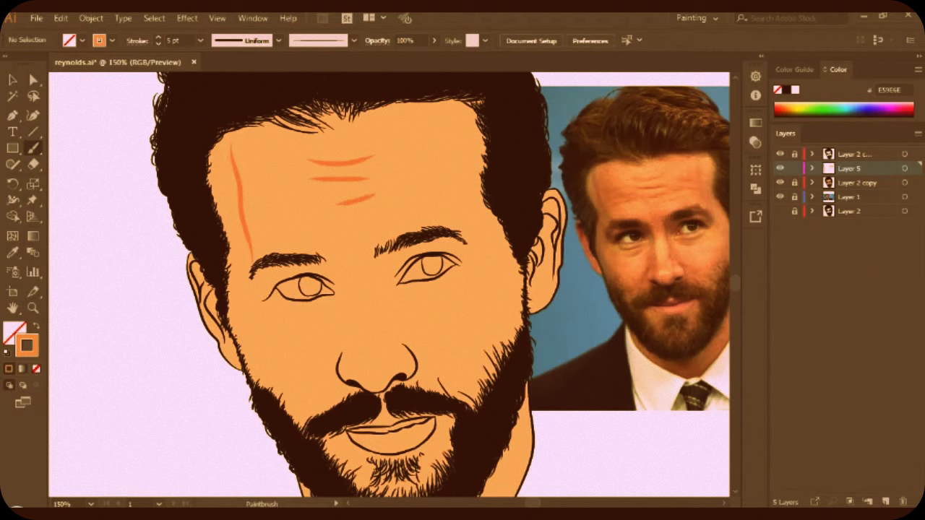
{"action": "mouse_move", "coordinate": [431, 185]}
{"action": "left_mouse_down"}
{"action": "mouse_move", "coordinate": [379, 186]}
{"action": "mouse_move", "coordinate": [451, 172]}
{"action": "left_mouse_up"}
- Paint a long 2 pt forehead wrinkle, repaint it in darker orange, then select all strokes
{"action": "left_click", "coordinate": [200, 40]}
{"action": "left_click", "coordinate": [224, 120]}
{"action": "left_click_drag", "start_coordinate": [379, 186], "coordinate": [269, 222]}
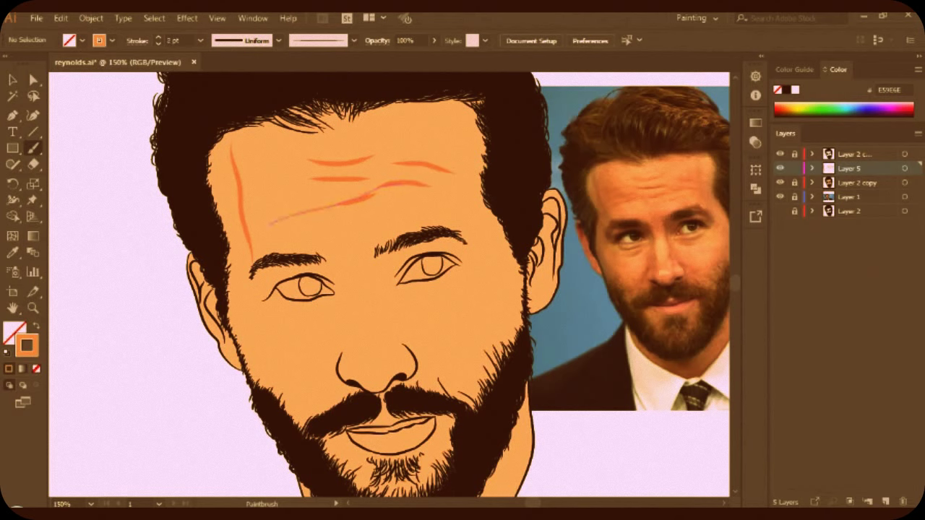
{"action": "double_click", "coordinate": [27, 345]}
{"action": "key", "text": "Return"}
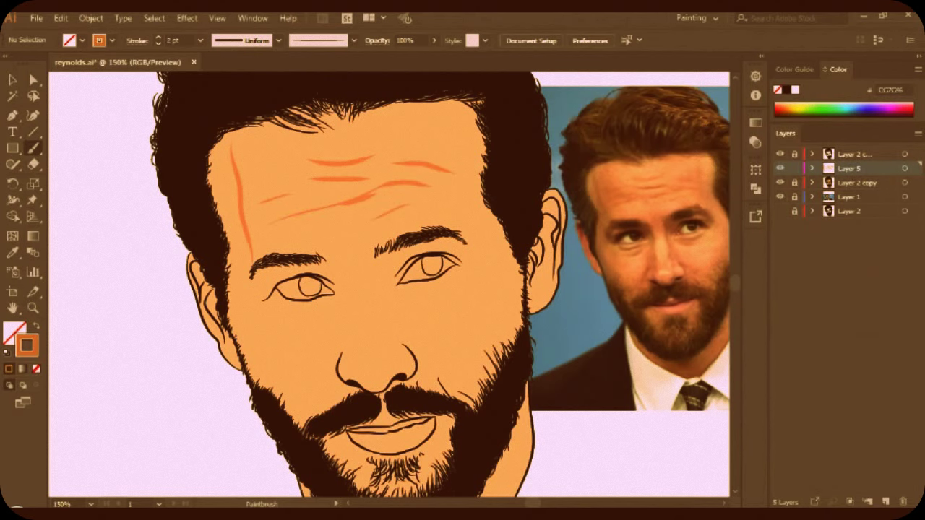
{"action": "left_click_drag", "start_coordinate": [393, 183], "coordinate": [273, 221]}
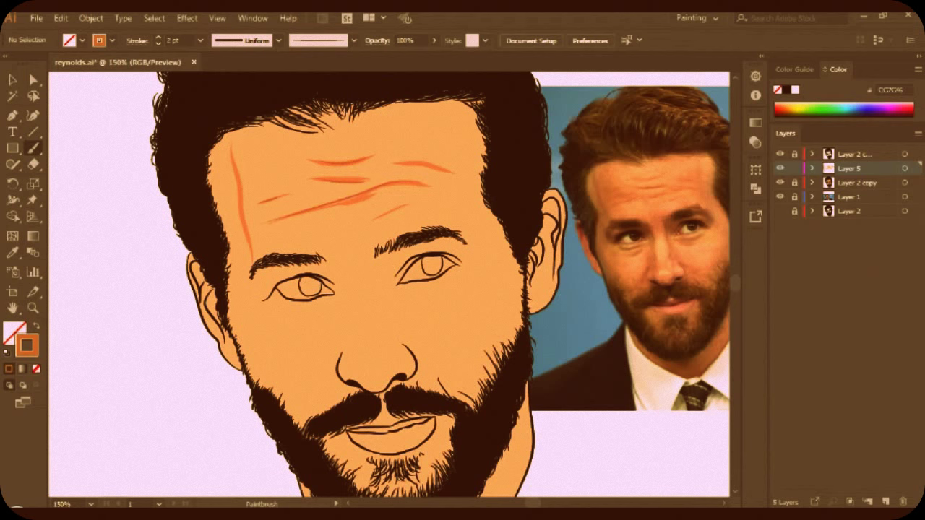
{"action": "scroll", "coordinate": [440, 285], "scroll_direction": "down", "scroll_amount": 1}
{"action": "key", "text": "v"}
{"action": "key", "text": "ctrl+a"}
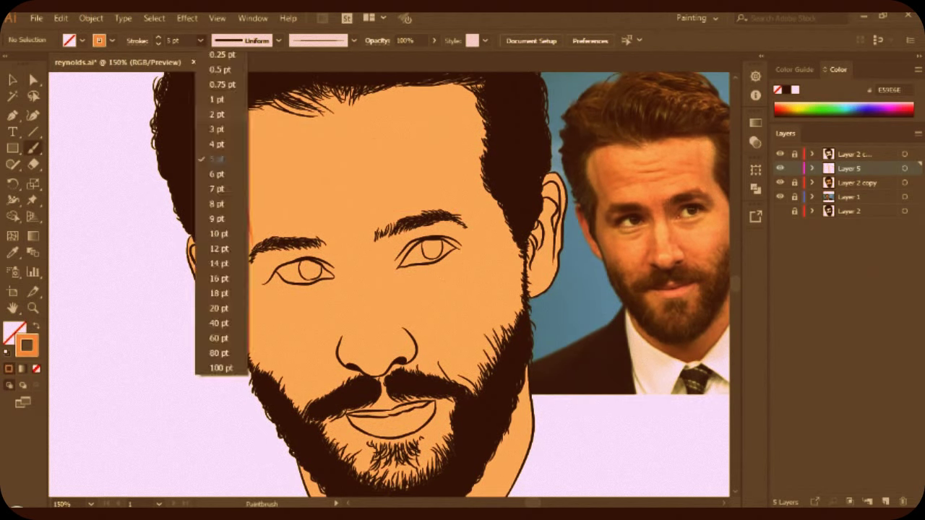
- Add a thin forehead line, 5 pt shading above the left eye and a 3 pt upper lid line
{"action": "left_click_drag", "start_coordinate": [444, 170], "coordinate": [281, 198]}
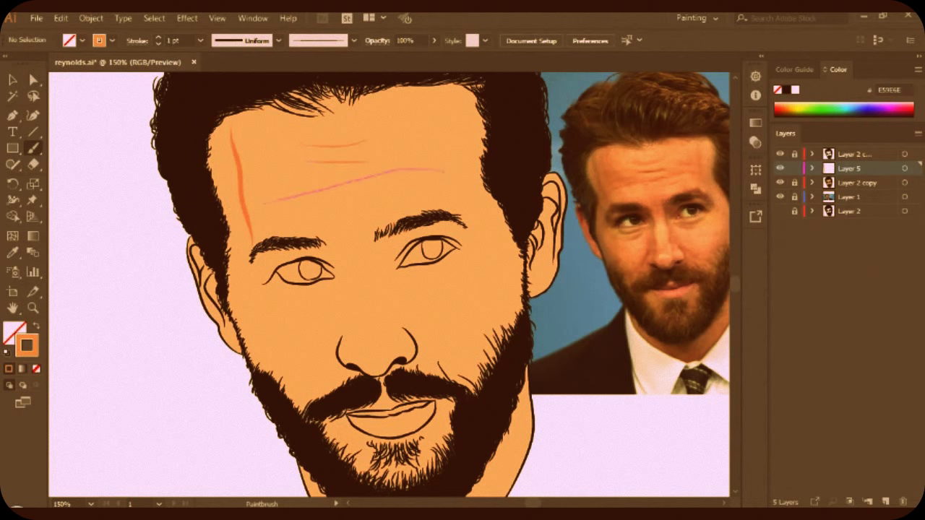
{"action": "scroll", "coordinate": [440, 284], "scroll_direction": "down", "scroll_amount": 1}
{"action": "left_click", "coordinate": [200, 40]}
{"action": "left_click", "coordinate": [210, 156]}
{"action": "left_click_drag", "start_coordinate": [349, 239], "coordinate": [320, 209]}
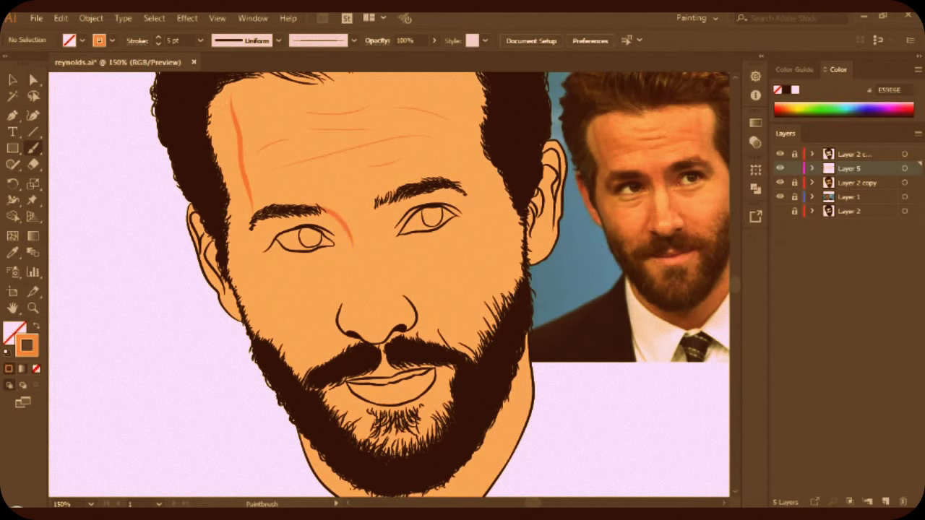
{"action": "left_click", "coordinate": [200, 41]}
{"action": "left_click", "coordinate": [209, 120]}
{"action": "left_click", "coordinate": [201, 41]}
{"action": "left_click", "coordinate": [210, 132]}
{"action": "left_click_drag", "start_coordinate": [332, 233], "coordinate": [275, 238]}
- Paint orange shading under the left eyebrow, in the crease above the eye, and along the lower lid
{"action": "scroll", "coordinate": [273, 244], "scroll_direction": "up", "scroll_amount": 2}
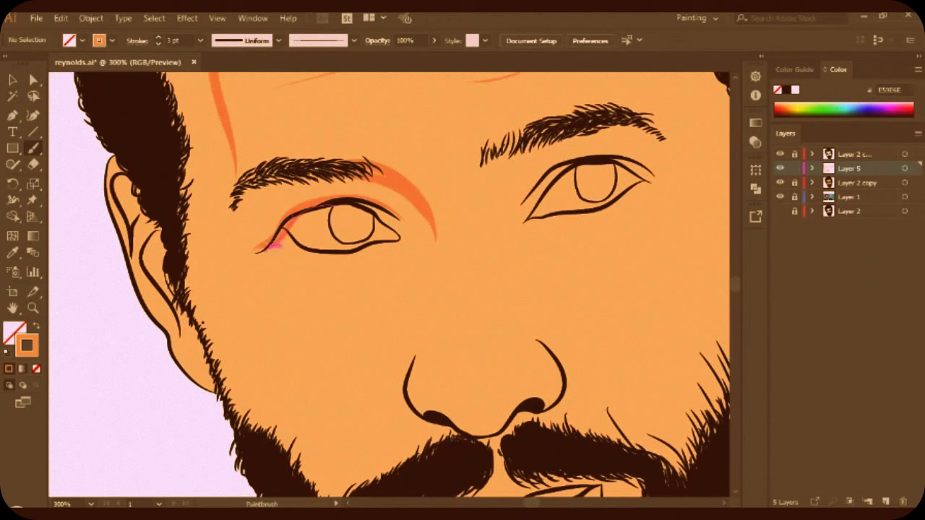
{"action": "left_click_drag", "start_coordinate": [322, 178], "coordinate": [243, 195]}
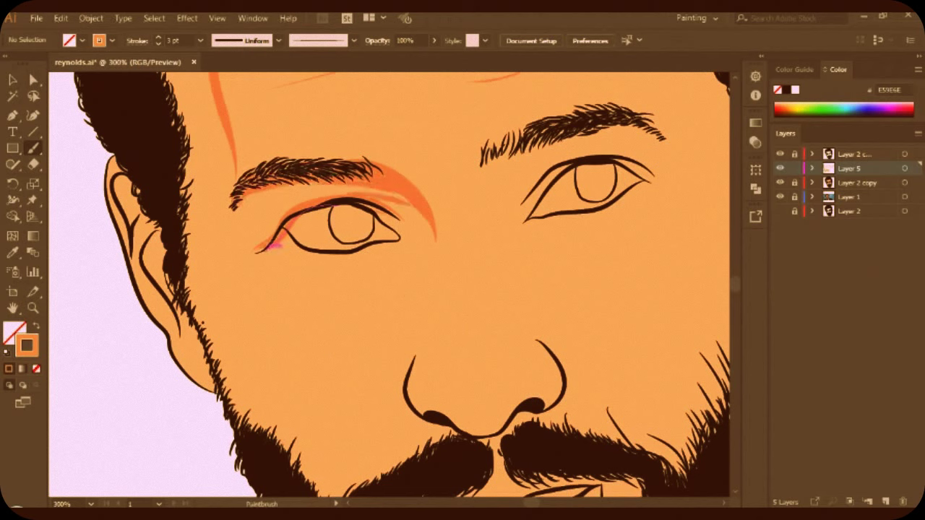
{"action": "left_click_drag", "start_coordinate": [318, 186], "coordinate": [408, 199]}
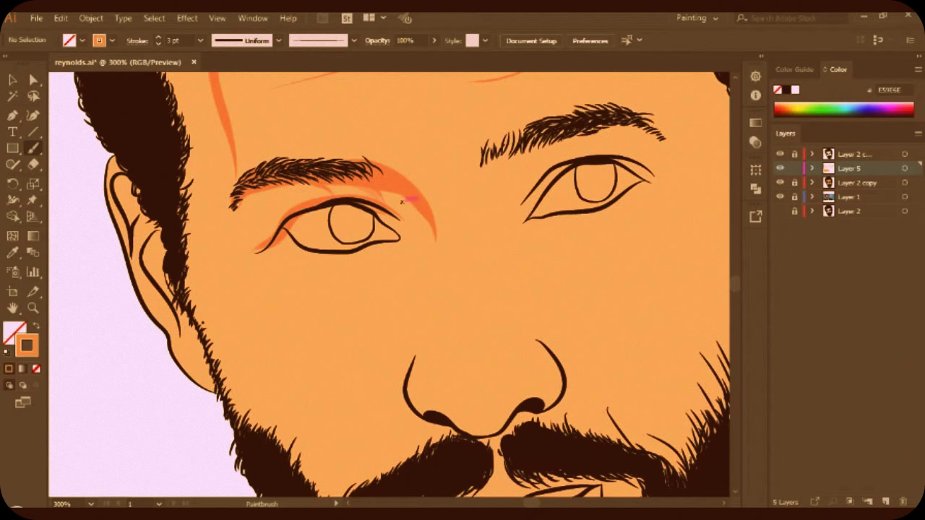
{"action": "scroll", "coordinate": [361, 197], "scroll_direction": "up", "scroll_amount": 3}
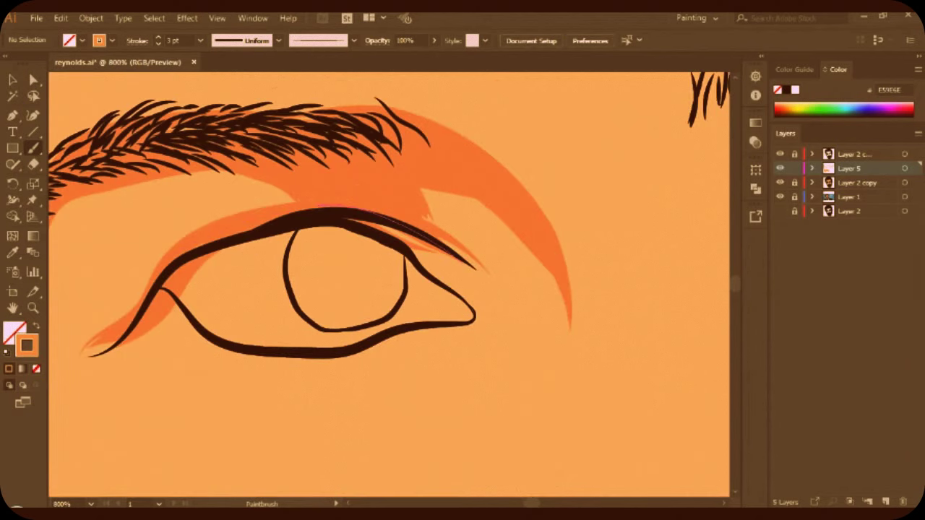
{"action": "scroll", "coordinate": [354, 177], "scroll_direction": "down", "scroll_amount": 2}
{"action": "scroll", "coordinate": [354, 178], "scroll_direction": "down", "scroll_amount": 3}
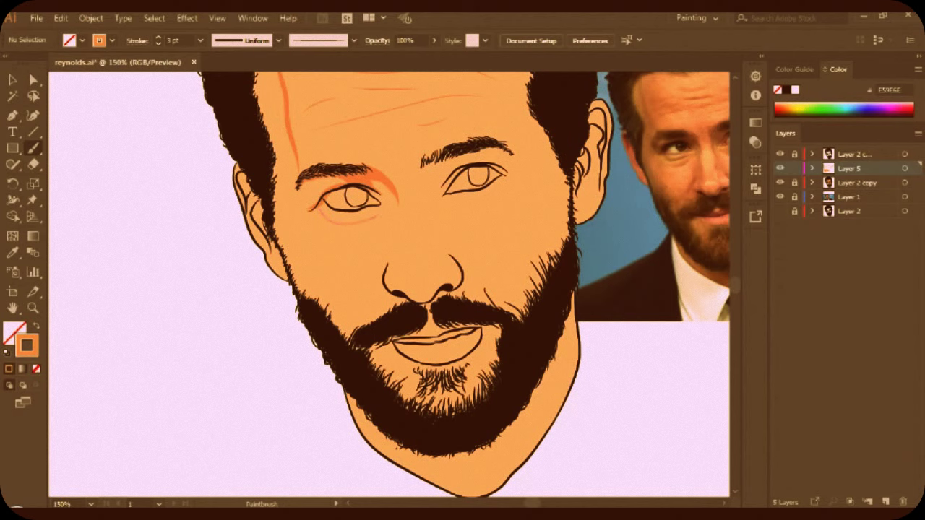
{"action": "mouse_move", "coordinate": [317, 210]}
{"action": "left_mouse_down"}
{"action": "mouse_move", "coordinate": [370, 214]}
{"action": "mouse_move", "coordinate": [365, 223]}
{"action": "left_mouse_up"}
{"action": "key", "text": "ctrl+z"}
{"action": "left_click_drag", "start_coordinate": [348, 207], "coordinate": [368, 219]}
{"action": "scroll", "coordinate": [339, 209], "scroll_direction": "up", "scroll_amount": 3}
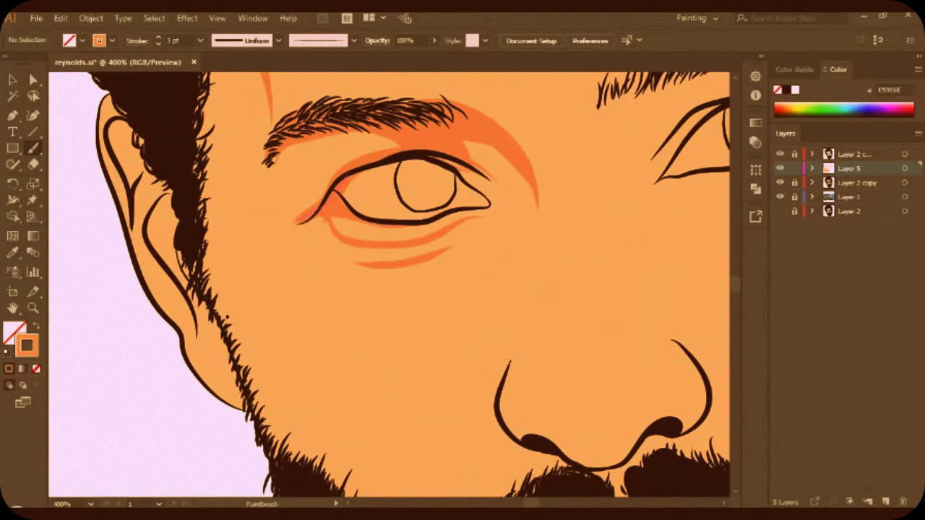
{"action": "key", "text": "ctrl+1"}
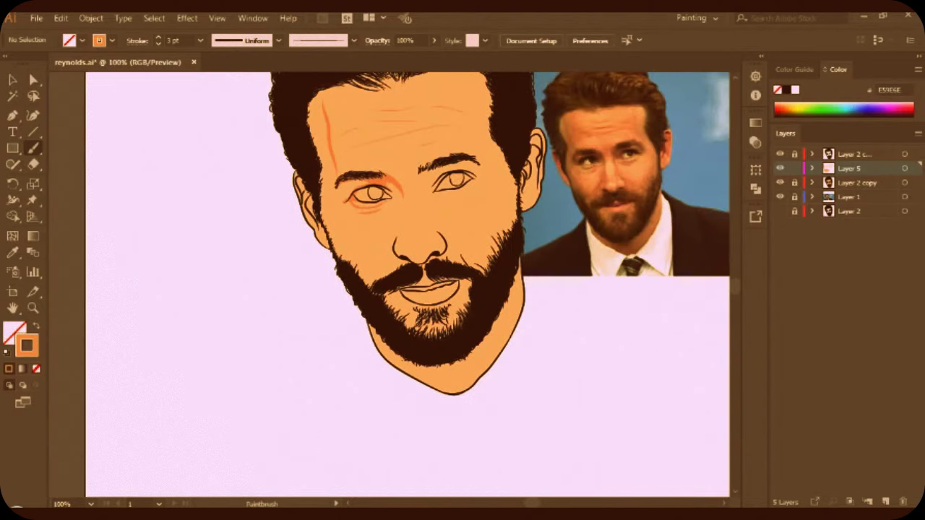
- Paint three orange shading strokes along the left side of the nose
{"action": "scroll", "coordinate": [549, 180], "scroll_direction": "up", "scroll_amount": 2}
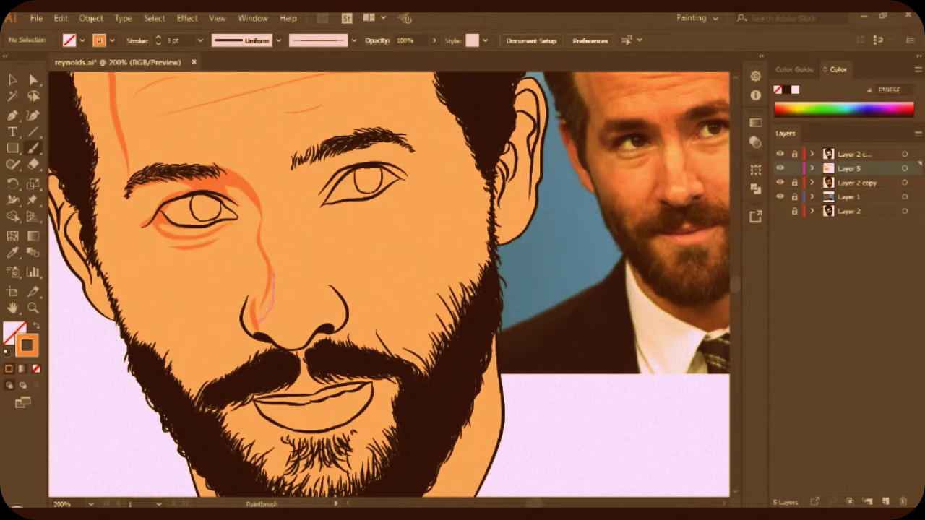
{"action": "scroll", "coordinate": [260, 307], "scroll_direction": "up", "scroll_amount": 2}
{"action": "left_click_drag", "start_coordinate": [282, 249], "coordinate": [253, 321]}
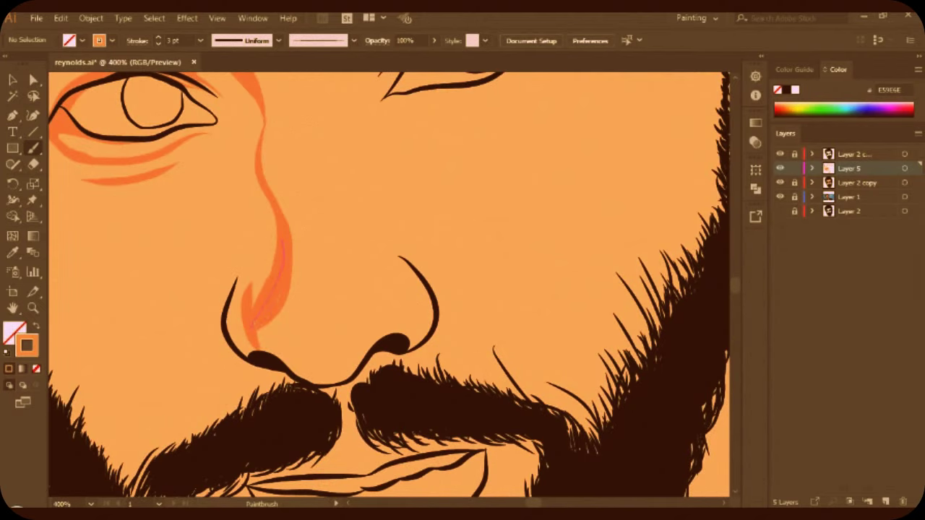
{"action": "scroll", "coordinate": [283, 249], "scroll_direction": "down", "scroll_amount": 2}
{"action": "left_click_drag", "start_coordinate": [263, 261], "coordinate": [243, 310]}
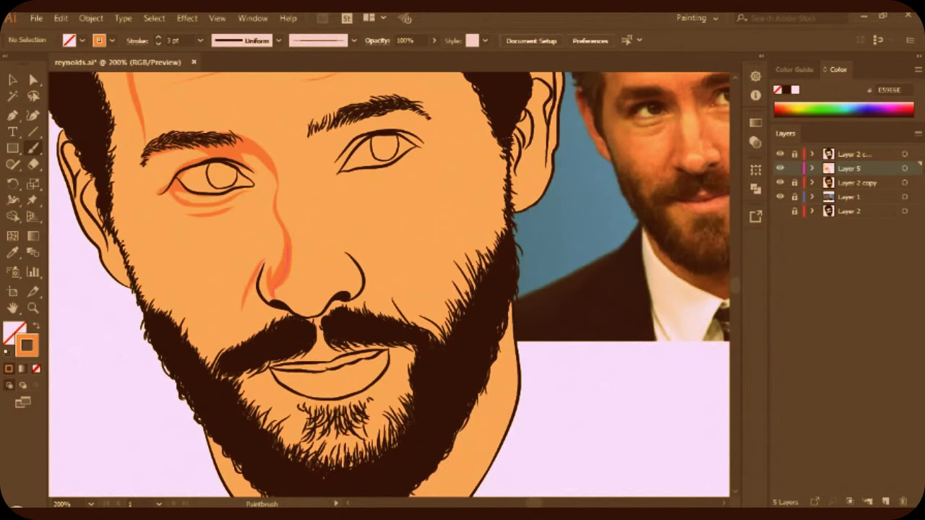
{"action": "left_click_drag", "start_coordinate": [250, 278], "coordinate": [233, 326]}
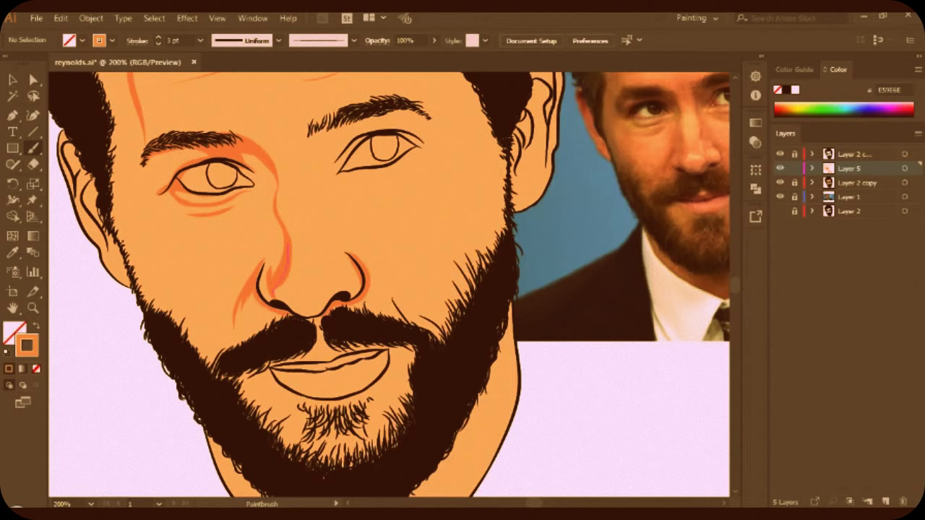
{"action": "scroll", "coordinate": [286, 248], "scroll_direction": "up", "scroll_amount": 1}
{"action": "scroll", "coordinate": [275, 217], "scroll_direction": "up", "scroll_amount": 2}
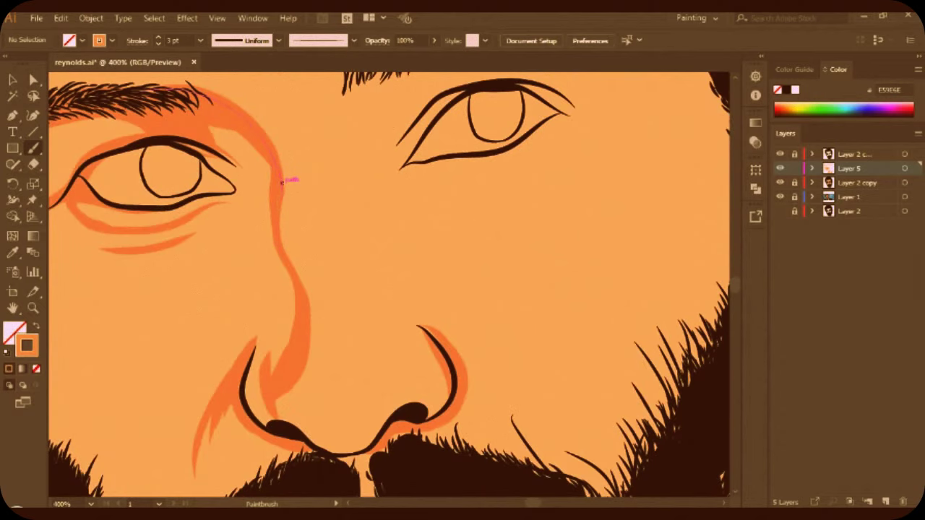
{"action": "scroll", "coordinate": [282, 182], "scroll_direction": "down", "scroll_amount": 2}
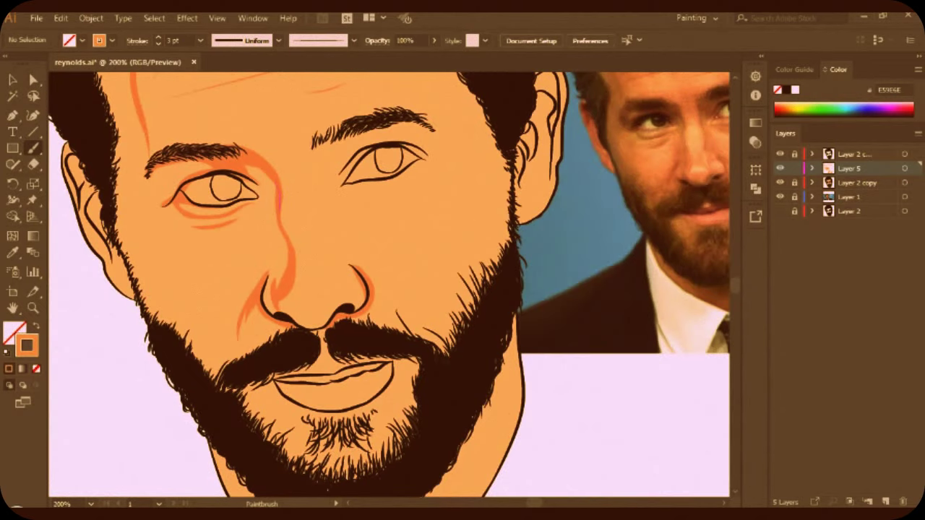
- Shade the nose bridge, nostril curve and the hollow between the right eyebrow and eye
{"action": "left_click_drag", "start_coordinate": [318, 195], "coordinate": [340, 288]}
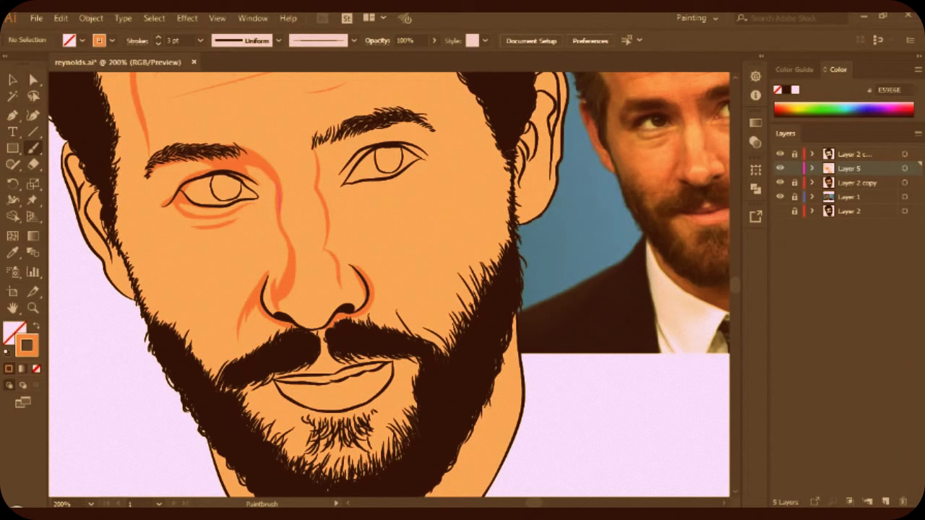
{"action": "left_click_drag", "start_coordinate": [344, 250], "coordinate": [367, 276]}
{"action": "left_click_drag", "start_coordinate": [328, 137], "coordinate": [333, 178]}
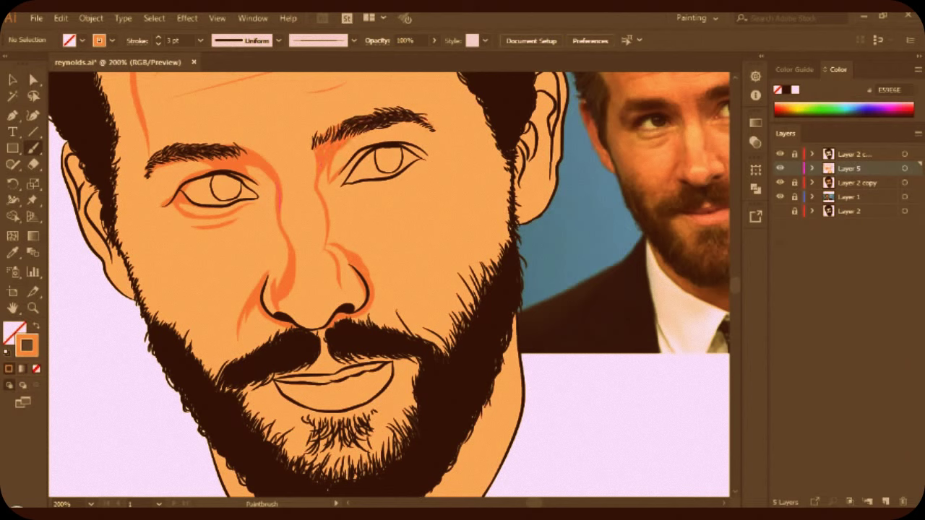
{"action": "scroll", "coordinate": [343, 137], "scroll_direction": "up", "scroll_amount": 3}
{"action": "left_click_drag", "start_coordinate": [365, 180], "coordinate": [331, 278]}
{"action": "left_click_drag", "start_coordinate": [420, 164], "coordinate": [361, 242]}
{"action": "left_click_drag", "start_coordinate": [435, 136], "coordinate": [365, 235]}
{"action": "left_click_drag", "start_coordinate": [345, 199], "coordinate": [336, 253]}
{"action": "mouse_move", "coordinate": [426, 188]}
{"action": "left_mouse_down"}
{"action": "mouse_move", "coordinate": [341, 282]}
{"action": "mouse_move", "coordinate": [375, 242]}
{"action": "mouse_move", "coordinate": [349, 276]}
{"action": "left_mouse_up"}
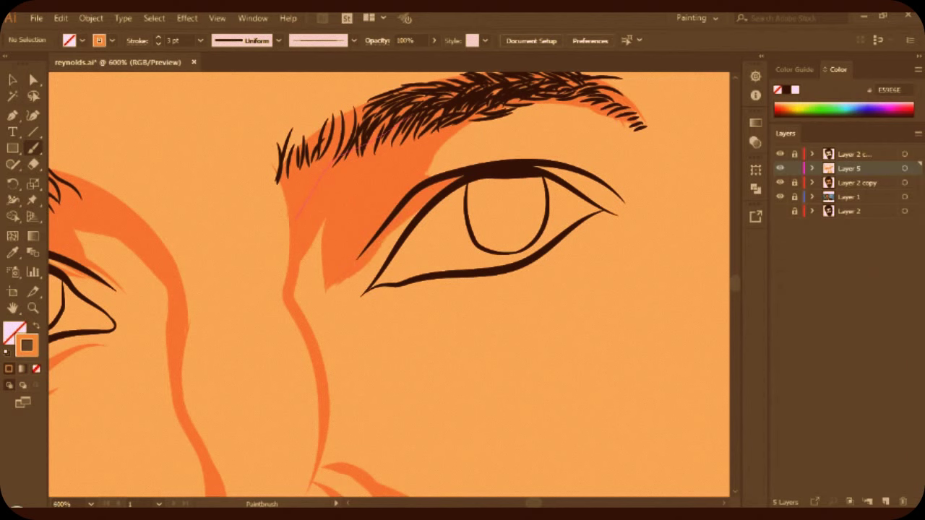
- Shade the right side of the nose bridge and add short strokes on the nostril
{"action": "key", "text": "ctrl+minus"}
{"action": "key", "text": "ctrl+minus"}
{"action": "key", "text": "ctrl+minus"}
{"action": "key", "text": "ctrl+minus"}
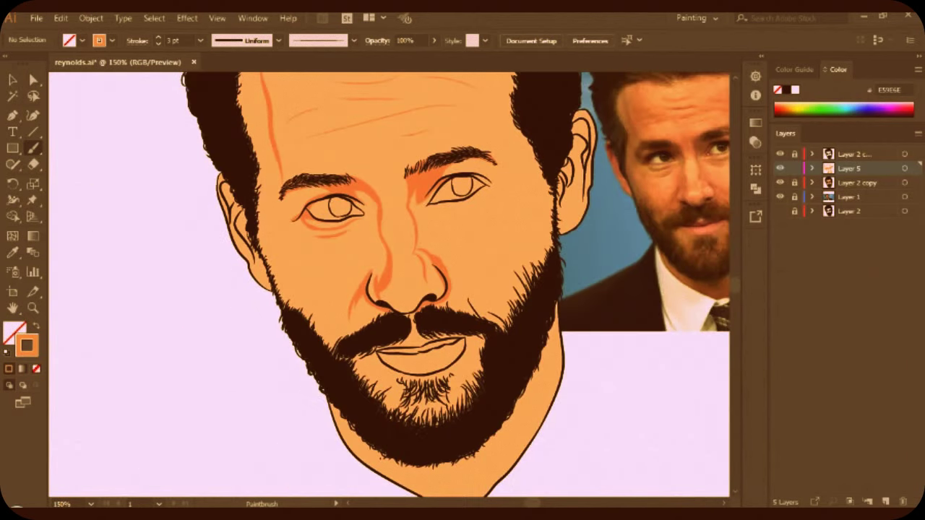
{"action": "key", "text": "ctrl+plus"}
{"action": "key", "text": "ctrl+plus"}
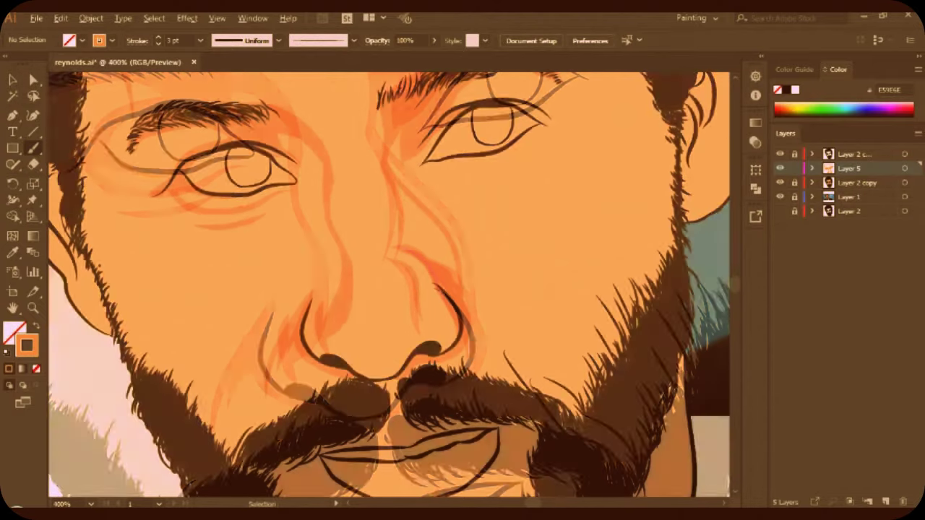
{"action": "key", "text": "ctrl+plus"}
{"action": "mouse_move", "coordinate": [411, 254]}
{"action": "left_mouse_down"}
{"action": "mouse_move", "coordinate": [429, 315]}
{"action": "mouse_move", "coordinate": [389, 209]}
{"action": "left_mouse_up"}
{"action": "mouse_move", "coordinate": [396, 169]}
{"action": "left_mouse_down"}
{"action": "mouse_move", "coordinate": [439, 262]}
{"action": "mouse_move", "coordinate": [425, 335]}
{"action": "left_mouse_up"}
{"action": "left_click_drag", "start_coordinate": [426, 304], "coordinate": [421, 330]}
{"action": "left_click_drag", "start_coordinate": [441, 289], "coordinate": [436, 321]}
- Fill the upper nose ridge with orange, covering the light streaks
{"action": "key", "text": "ctrl+plus"}
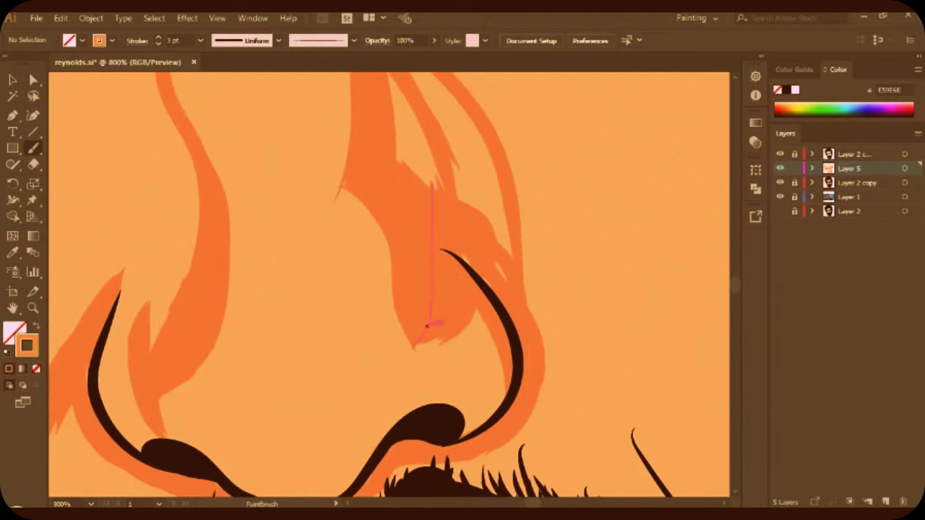
{"action": "scroll", "coordinate": [426, 326], "scroll_direction": "up", "scroll_amount": 3}
{"action": "left_click_drag", "start_coordinate": [434, 137], "coordinate": [394, 252]}
{"action": "left_click_drag", "start_coordinate": [470, 228], "coordinate": [456, 273]}
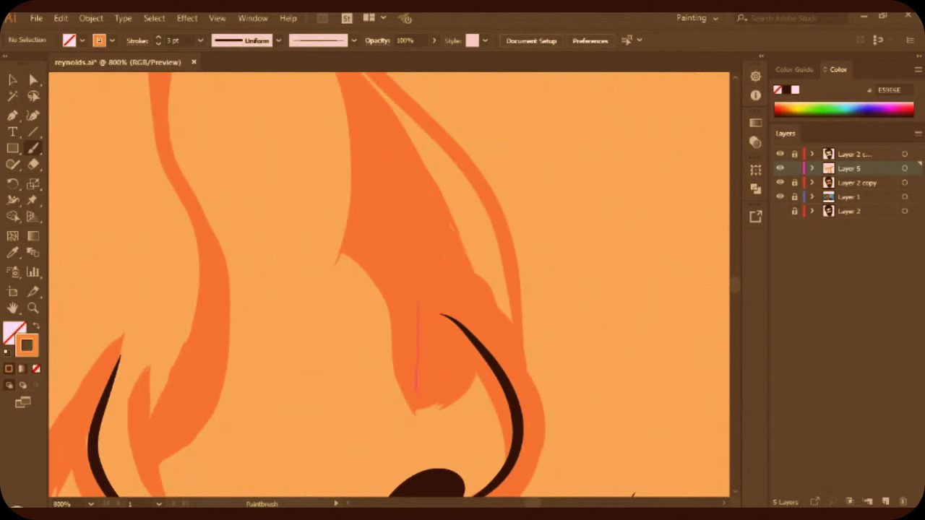
{"action": "left_click_drag", "start_coordinate": [433, 145], "coordinate": [506, 315]}
{"action": "left_click_drag", "start_coordinate": [404, 120], "coordinate": [477, 275]}
{"action": "left_click_drag", "start_coordinate": [477, 192], "coordinate": [495, 303]}
{"action": "left_click_drag", "start_coordinate": [432, 175], "coordinate": [491, 288]}
{"action": "scroll", "coordinate": [426, 289], "scroll_direction": "up", "scroll_amount": 3}
{"action": "left_click_drag", "start_coordinate": [357, 130], "coordinate": [455, 230]}
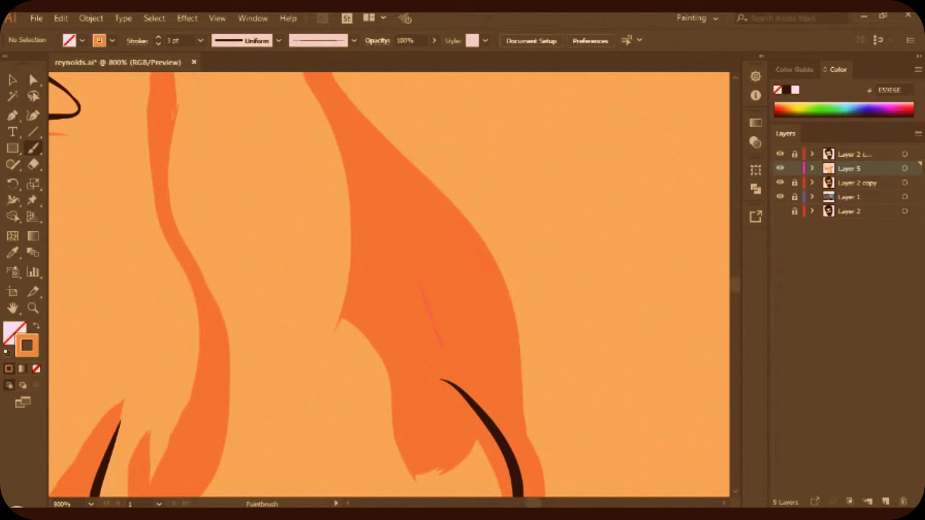
{"action": "scroll", "coordinate": [426, 289], "scroll_direction": "up", "scroll_amount": 2}
{"action": "key", "text": "ctrl+minus"}
{"action": "key", "text": "ctrl+minus"}
{"action": "key", "text": "ctrl+minus"}
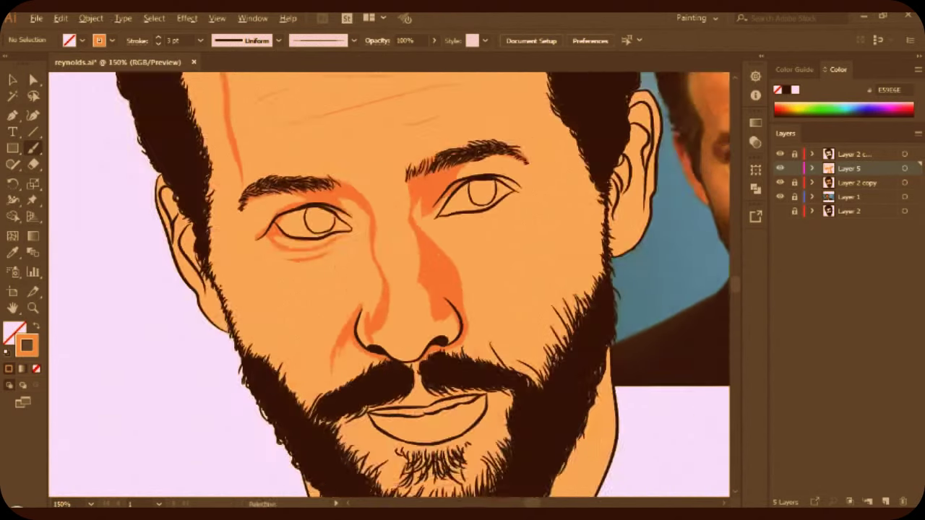
- Add a shading stroke under the right eye, discarding an earlier cheek stroke
{"action": "left_click_drag", "start_coordinate": [365, 289], "coordinate": [415, 333]}
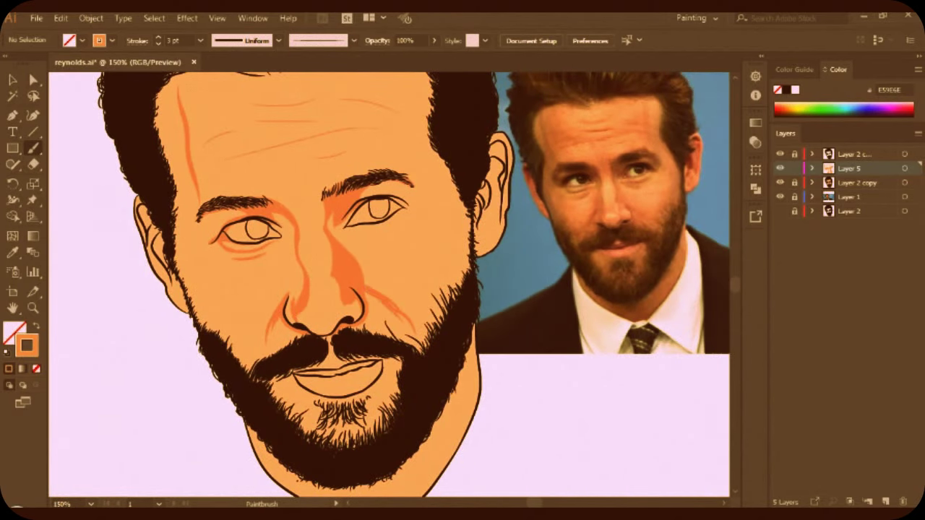
{"action": "key", "text": "ctrl+z"}
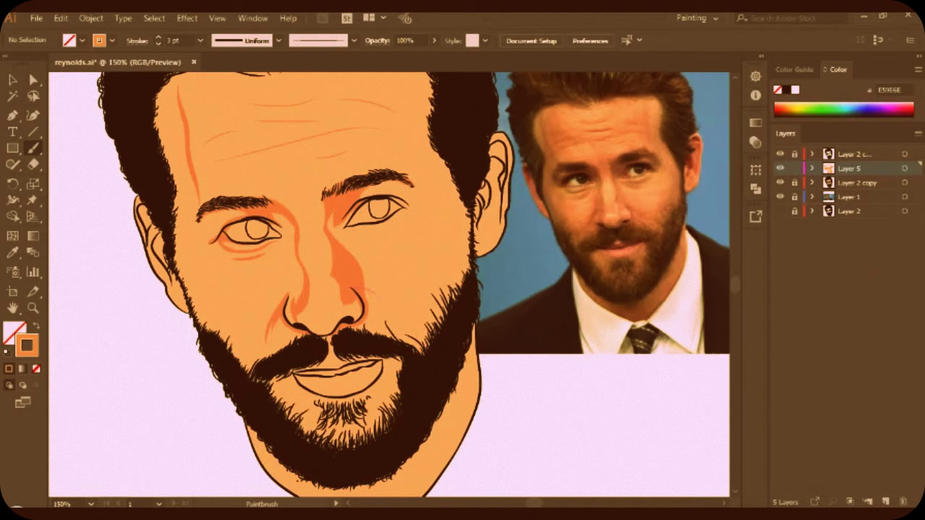
{"action": "mouse_move", "coordinate": [372, 231]}
{"action": "left_mouse_down"}
{"action": "mouse_move", "coordinate": [355, 234]}
{"action": "mouse_move", "coordinate": [399, 218]}
{"action": "left_mouse_up"}
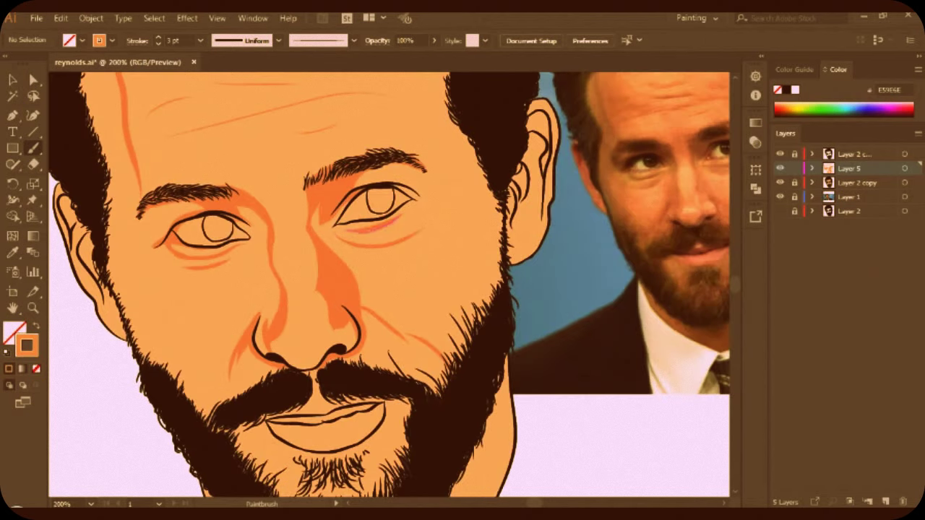
{"action": "scroll", "coordinate": [415, 206], "scroll_direction": "up", "scroll_amount": 1}
{"action": "scroll", "coordinate": [416, 206], "scroll_direction": "up", "scroll_amount": 2}
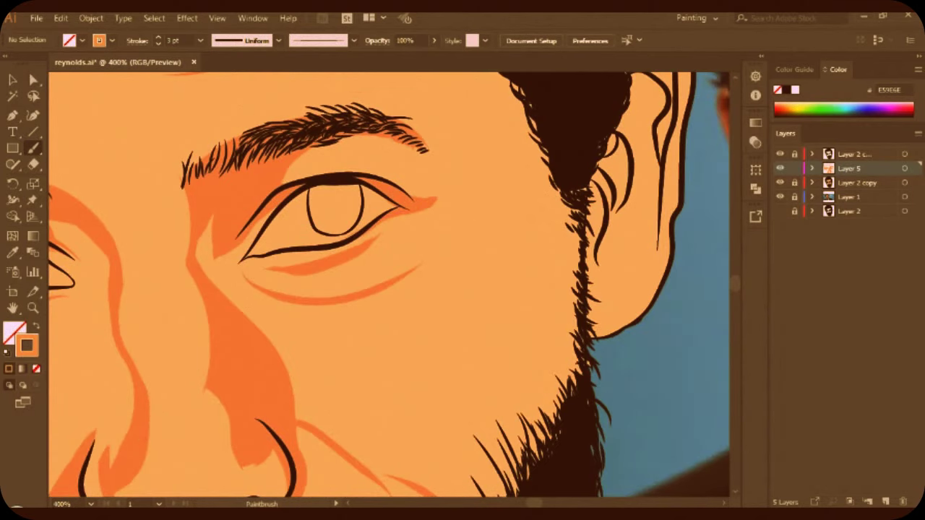
{"action": "key", "text": "ctrl+minus"}
{"action": "key", "text": "ctrl+minus"}
{"action": "scroll", "coordinate": [374, 206], "scroll_direction": "up", "scroll_amount": 1}
- Switch the paint colour to brown-orange BF7949, then to peach F4BA92
{"action": "double_click", "coordinate": [27, 345]}
{"action": "left_click", "coordinate": [892, 117]}
{"action": "scroll", "coordinate": [374, 206], "scroll_direction": "up", "scroll_amount": 2}
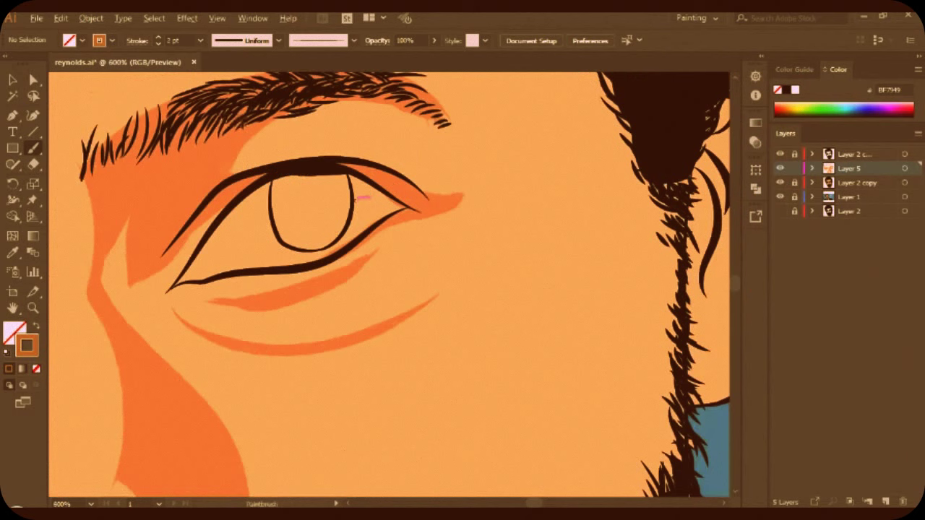
{"action": "scroll", "coordinate": [373, 206], "scroll_direction": "up", "scroll_amount": 1}
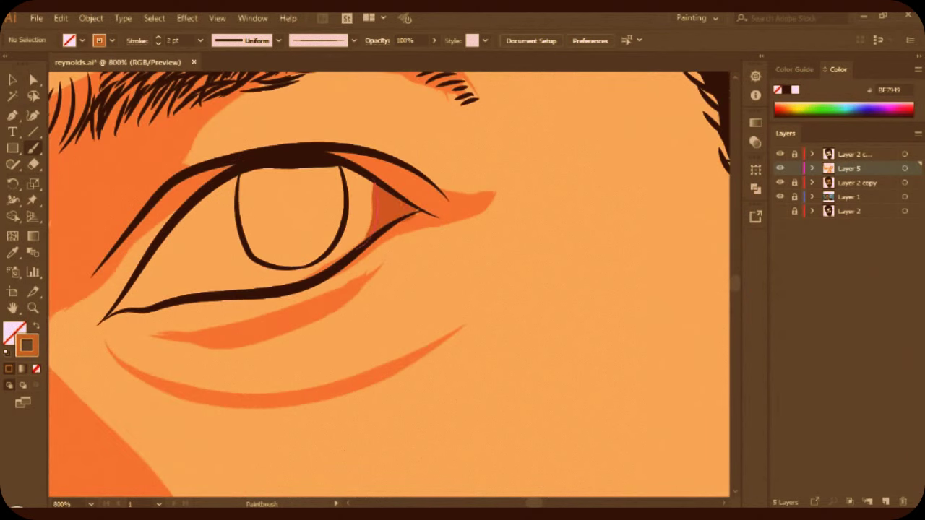
{"action": "key", "text": "ctrl+minus"}
{"action": "key", "text": "ctrl+minus"}
{"action": "key", "text": "ctrl+minus"}
{"action": "key", "text": "ctrl+plus"}
{"action": "double_click", "coordinate": [27, 345]}
{"action": "left_click", "coordinate": [638, 124]}
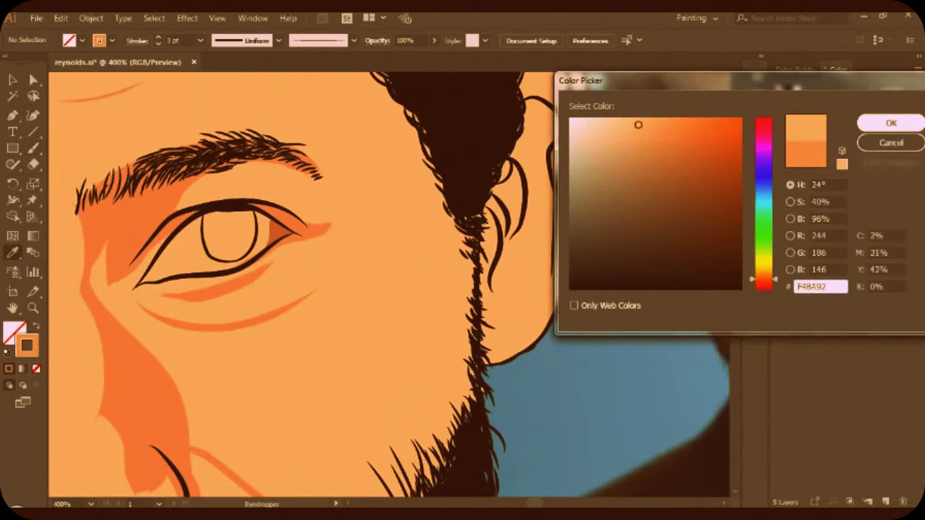
- Set the paint colour to peach F4BA92 at 2 pt and paint a faint stroke near the eye
{"action": "left_click", "coordinate": [889, 122]}
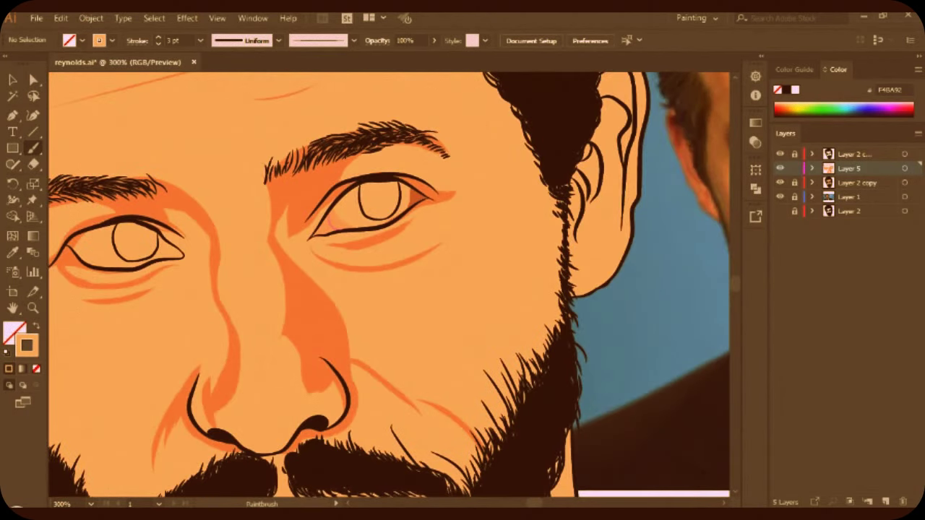
{"action": "key", "text": "ctrl+plus"}
{"action": "key", "text": "ctrl+plus"}
{"action": "key", "text": "ctrl+plus"}
{"action": "left_click", "coordinate": [201, 41]}
{"action": "left_click", "coordinate": [216, 99]}
{"action": "left_click", "coordinate": [201, 40]}
{"action": "left_click", "coordinate": [217, 114]}
{"action": "mouse_move", "coordinate": [230, 186]}
{"action": "left_mouse_down"}
{"action": "mouse_move", "coordinate": [218, 211]}
{"action": "mouse_move", "coordinate": [255, 192]}
{"action": "left_mouse_up"}
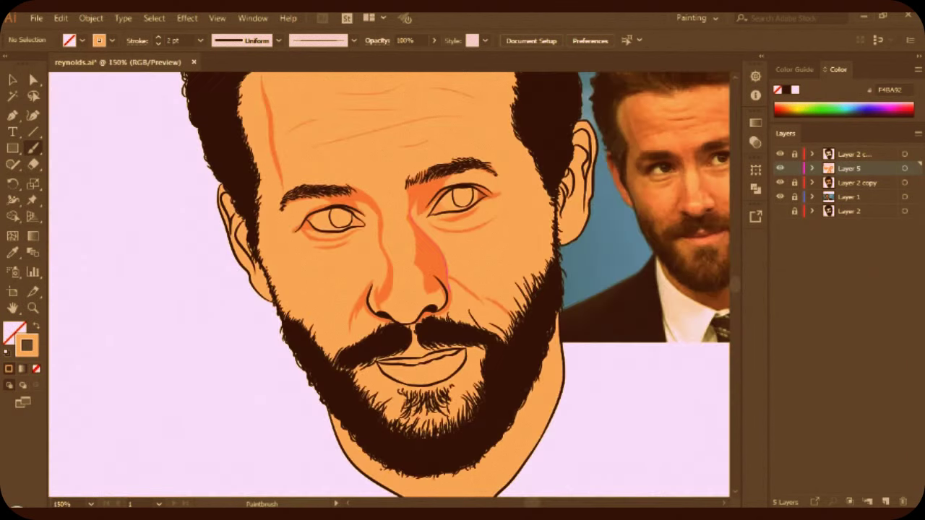
- Paint light highlight marks inside the eye, then return to a whole-face view
{"action": "key", "text": "ctrl+plus"}
{"action": "key", "text": "ctrl+plus"}
{"action": "key", "text": "ctrl+plus"}
{"action": "left_click_drag", "start_coordinate": [354, 205], "coordinate": [449, 179]}
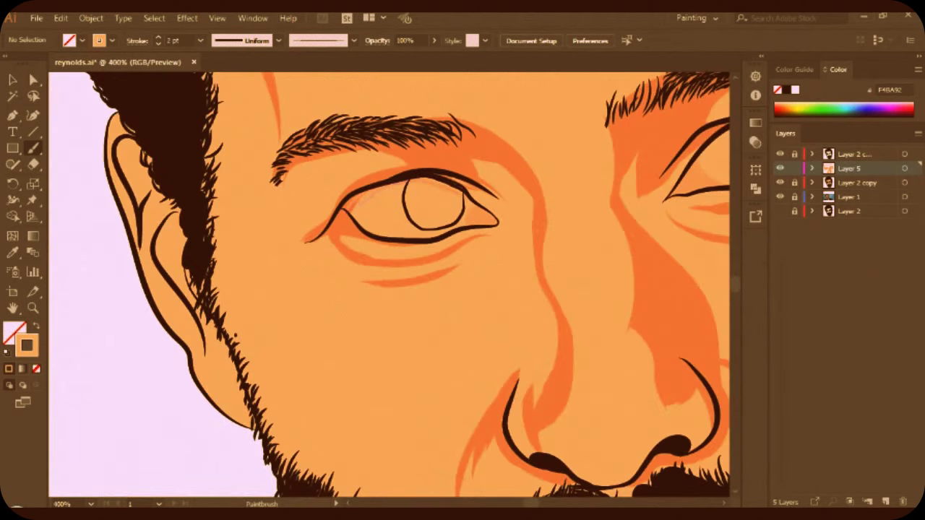
{"action": "key", "text": "ctrl+minus"}
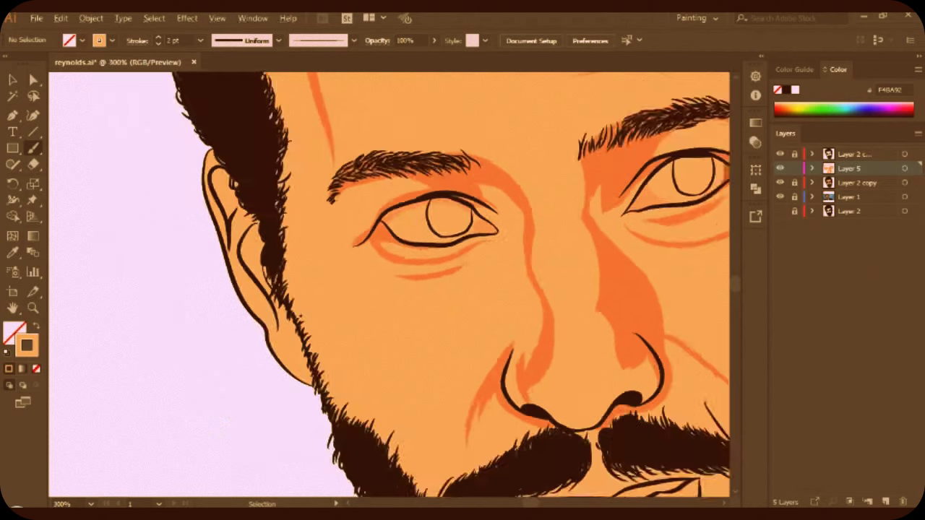
{"action": "key", "text": "ctrl+minus"}
{"action": "key", "text": "ctrl+minus"}
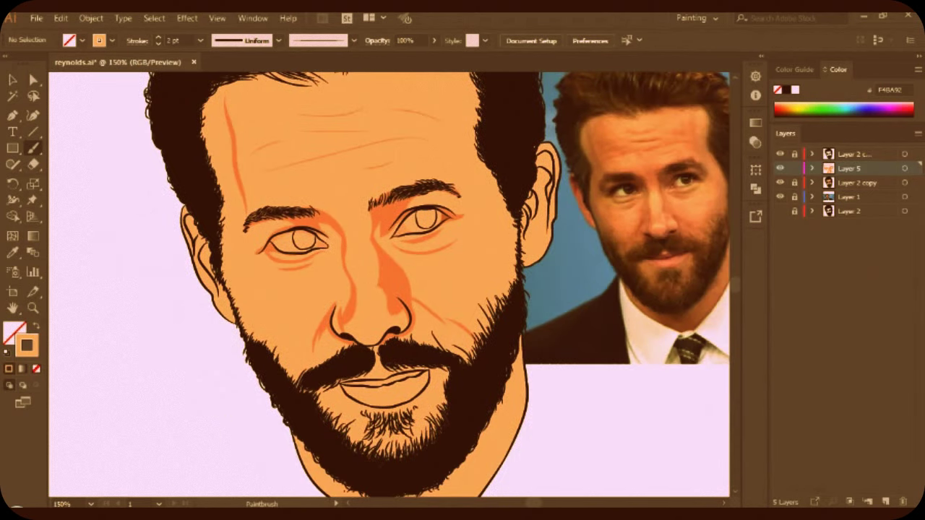
- Choose the Touch Calligraphic 1 pt brush and sample the beard's dark brown colour
{"action": "left_click", "coordinate": [354, 41]}
{"action": "left_click", "coordinate": [282, 79]}
{"action": "key", "text": "i"}
{"action": "left_click", "coordinate": [470, 393]}
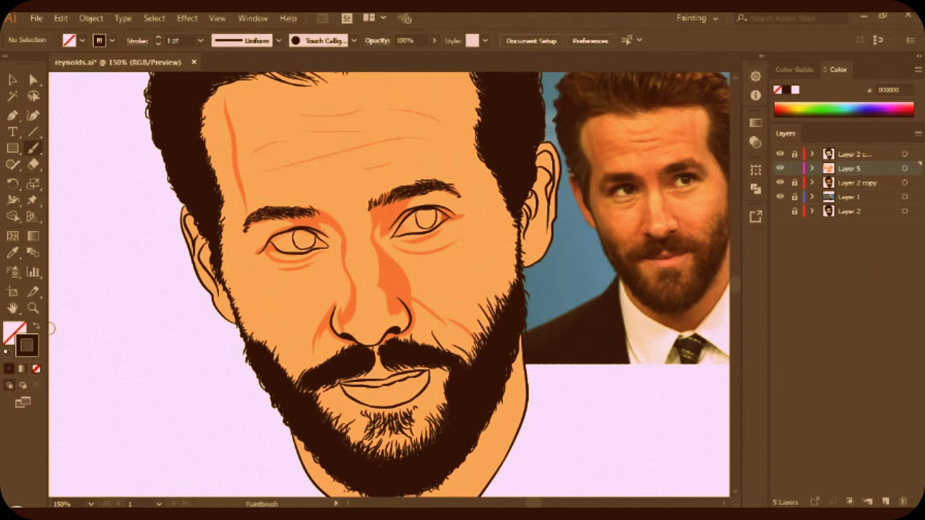
- Set the stroke colour to light orange EDA677 and discard a trial cheek-beard stroke
{"action": "key", "text": "ctrl+plus"}
{"action": "key", "text": "shift+x"}
{"action": "key", "text": "ctrl+minus"}
{"action": "key", "text": "b"}
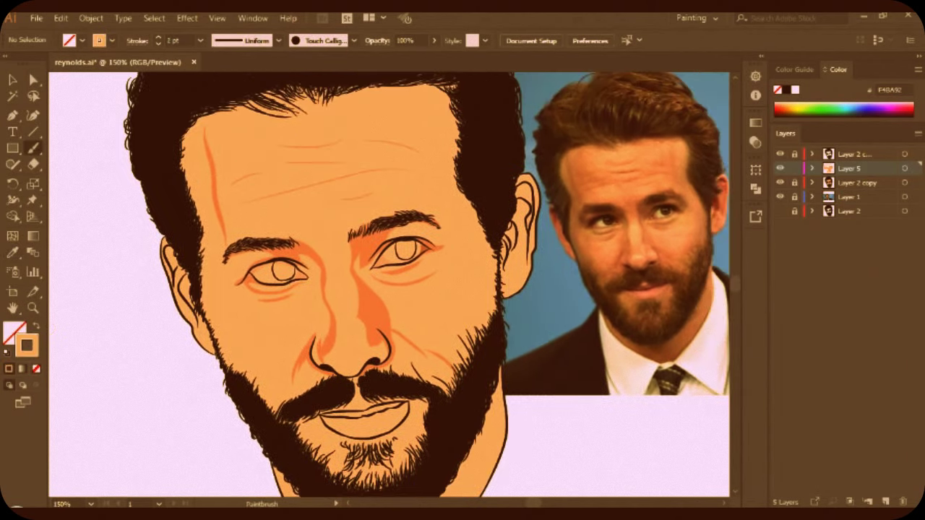
{"action": "mouse_move", "coordinate": [448, 401]}
{"action": "left_mouse_down"}
{"action": "mouse_move", "coordinate": [482, 327]}
{"action": "mouse_move", "coordinate": [449, 394]}
{"action": "left_mouse_up"}
{"action": "double_click", "coordinate": [27, 345]}
{"action": "left_click", "coordinate": [888, 118]}
{"action": "key", "text": "ctrl+z"}
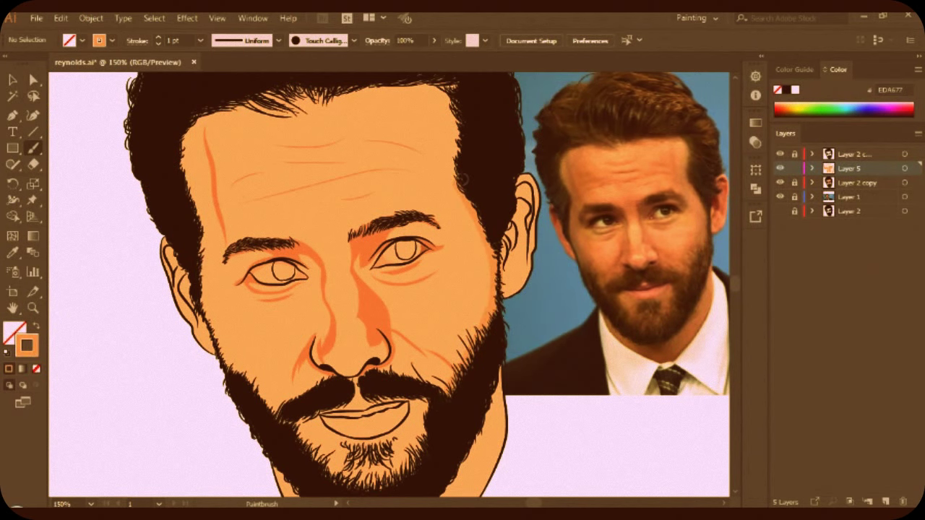
- Try light-orange strokes along the hairline and forehead edge, then undo them
{"action": "scroll", "coordinate": [465, 175], "scroll_direction": "up", "scroll_amount": 1}
{"action": "mouse_move", "coordinate": [359, 95]}
{"action": "left_mouse_down"}
{"action": "mouse_move", "coordinate": [188, 132]}
{"action": "mouse_move", "coordinate": [204, 300]}
{"action": "left_mouse_up"}
{"action": "key", "text": "ctrl+z"}
{"action": "key", "text": "ctrl+z"}
{"action": "left_click_drag", "start_coordinate": [454, 108], "coordinate": [462, 141]}
{"action": "key", "text": "ctrl+z"}
{"action": "scroll", "coordinate": [390, 289], "scroll_direction": "down", "scroll_amount": 5}
{"action": "mouse_move", "coordinate": [497, 242]}
{"action": "left_mouse_down"}
{"action": "mouse_move", "coordinate": [434, 394]}
{"action": "mouse_move", "coordinate": [274, 372]}
{"action": "left_mouse_up"}
{"action": "key", "text": "ctrl+z"}
- Try light strokes on the chin and beside the mustache, then undo them
{"action": "key", "text": "ctrl+z"}
{"action": "left_click_drag", "start_coordinate": [280, 316], "coordinate": [365, 387]}
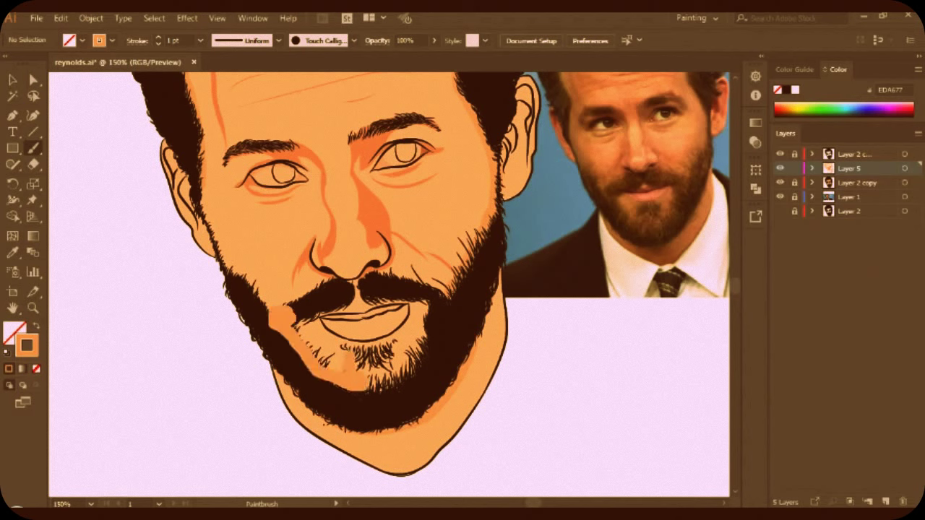
{"action": "left_click_drag", "start_coordinate": [340, 340], "coordinate": [369, 397]}
{"action": "key", "text": "ctrl+z"}
{"action": "mouse_move", "coordinate": [419, 372]}
{"action": "left_mouse_down"}
{"action": "mouse_move", "coordinate": [357, 278]}
{"action": "mouse_move", "coordinate": [304, 375]}
{"action": "left_mouse_up"}
{"action": "key", "text": "ctrl+z"}
{"action": "key", "text": "ctrl+z"}
{"action": "left_click_drag", "start_coordinate": [321, 283], "coordinate": [249, 315]}
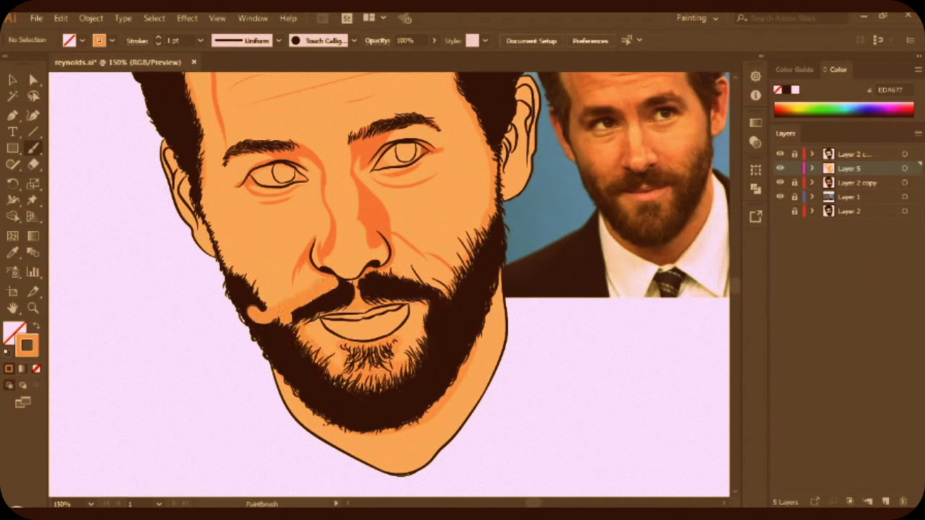
{"action": "key", "text": "ctrl+z"}
- With a 0.5 pt, 5 pt. Round brush, paint a light-orange stroke at the eyebrow's end
{"action": "left_click", "coordinate": [201, 40]}
{"action": "left_click", "coordinate": [217, 85]}
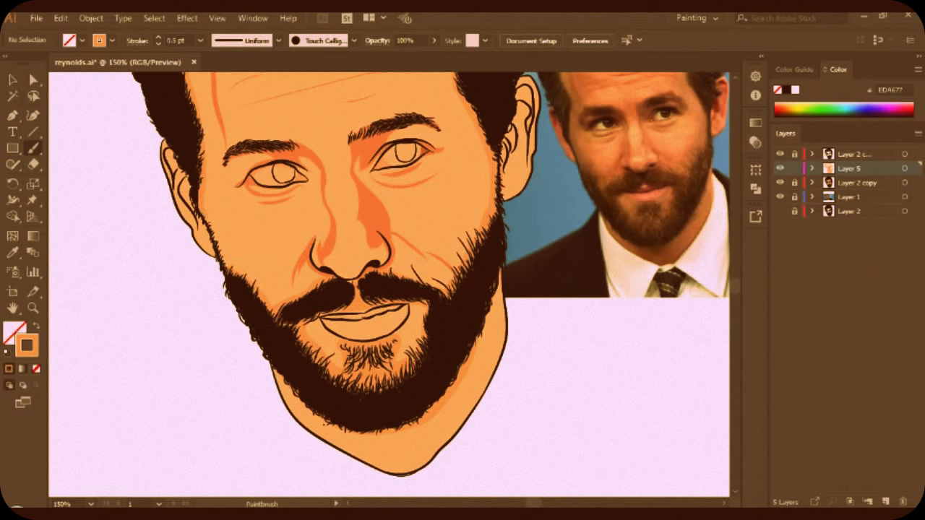
{"action": "scroll", "coordinate": [278, 253], "scroll_direction": "down", "scroll_amount": 1}
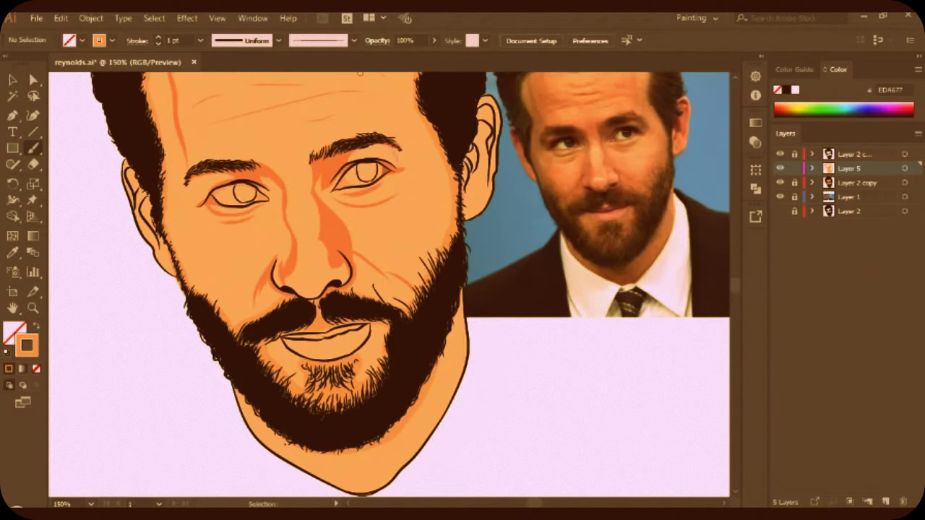
{"action": "scroll", "coordinate": [361, 192], "scroll_direction": "up", "scroll_amount": 3}
{"action": "left_click", "coordinate": [353, 41]}
{"action": "left_click", "coordinate": [238, 80]}
{"action": "left_click_drag", "start_coordinate": [401, 119], "coordinate": [396, 160]}
{"action": "scroll", "coordinate": [427, 282], "scroll_direction": "down", "scroll_amount": 2}
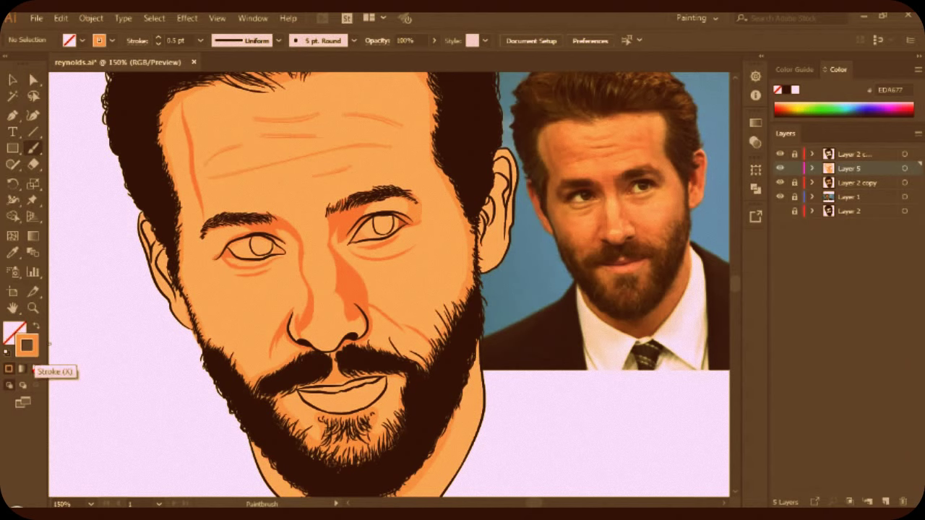
- Shorten the orange crease line beside the eye by painting over it in skin tone F4B387
{"action": "double_click", "coordinate": [26, 346]}
{"action": "left_click", "coordinate": [647, 127]}
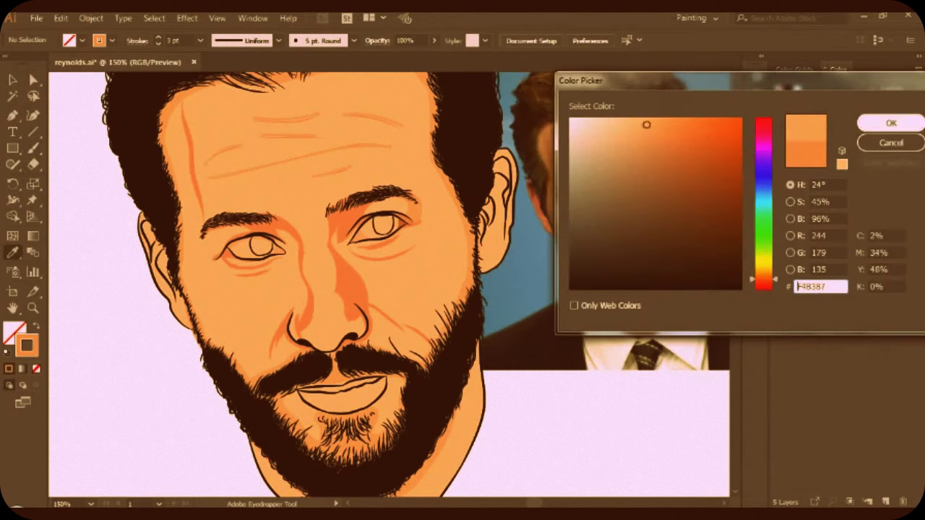
{"action": "left_click", "coordinate": [891, 123]}
{"action": "key", "text": "b"}
{"action": "left_click_drag", "start_coordinate": [207, 221], "coordinate": [202, 235]}
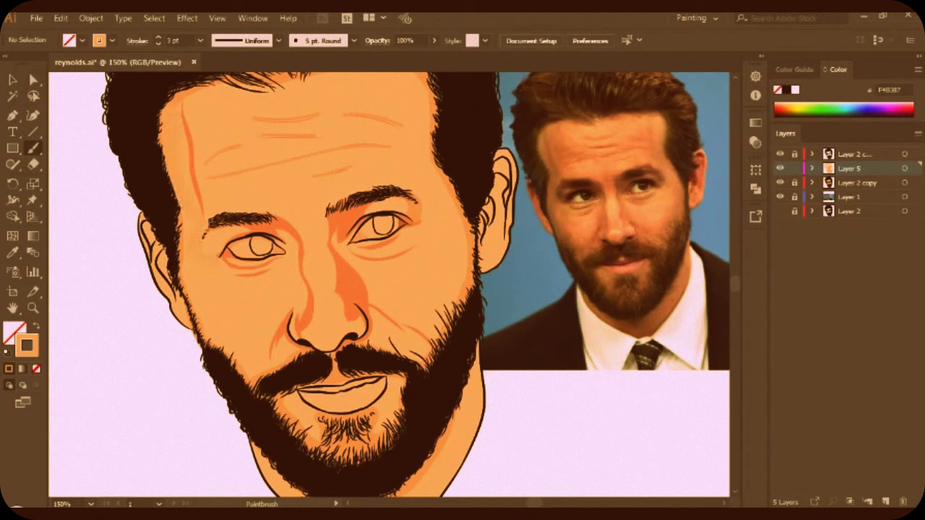
{"action": "key", "text": "ctrl+z"}
{"action": "left_click_drag", "start_coordinate": [192, 194], "coordinate": [185, 116]}
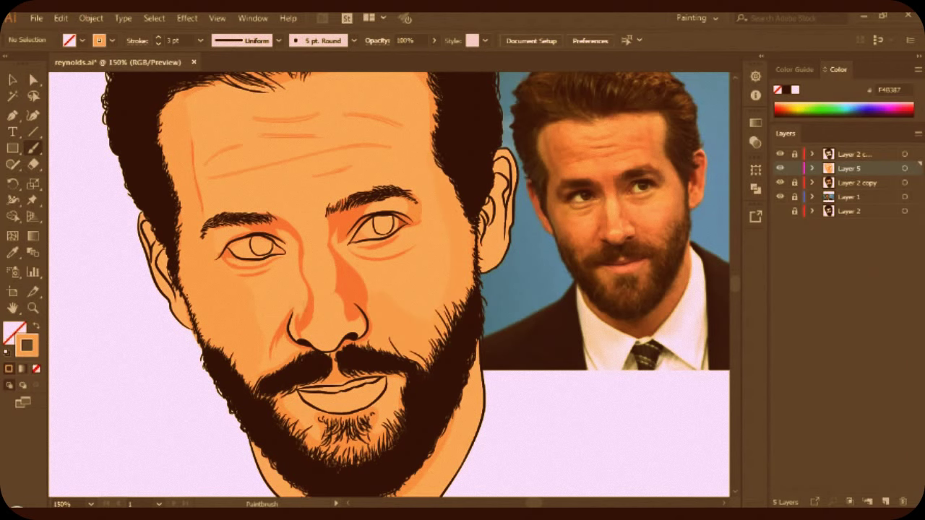
- Paint a pale pink FFC7A1 highlight along the side of the face
{"action": "scroll", "coordinate": [247, 372], "scroll_direction": "up", "scroll_amount": 2}
{"action": "double_click", "coordinate": [27, 345]}
{"action": "left_click", "coordinate": [888, 124]}
{"action": "left_click_drag", "start_coordinate": [437, 193], "coordinate": [432, 419]}
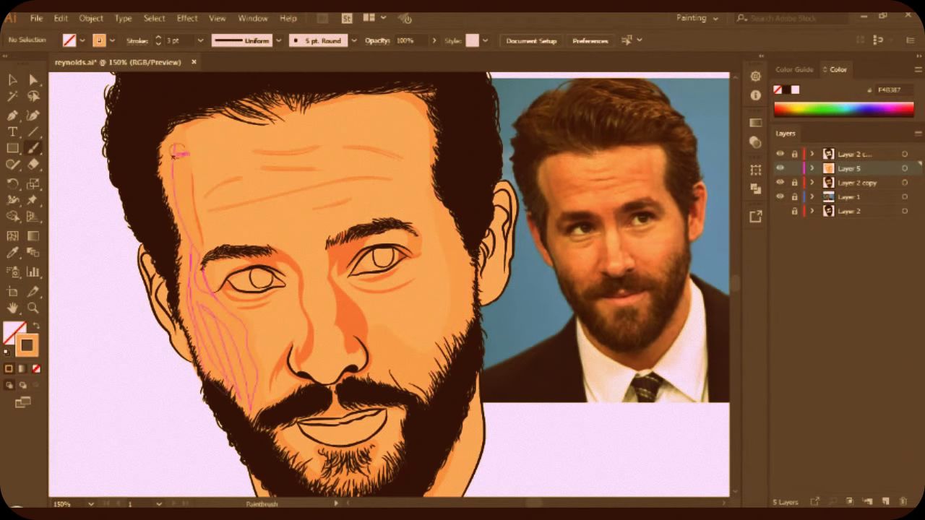
{"action": "scroll", "coordinate": [390, 289], "scroll_direction": "down", "scroll_amount": 3}
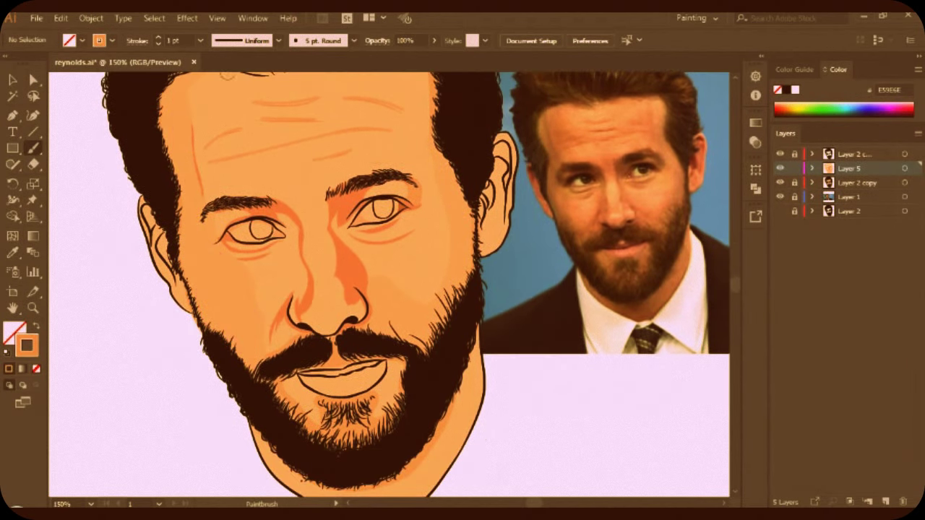
{"action": "scroll", "coordinate": [491, 210], "scroll_direction": "up", "scroll_amount": 1}
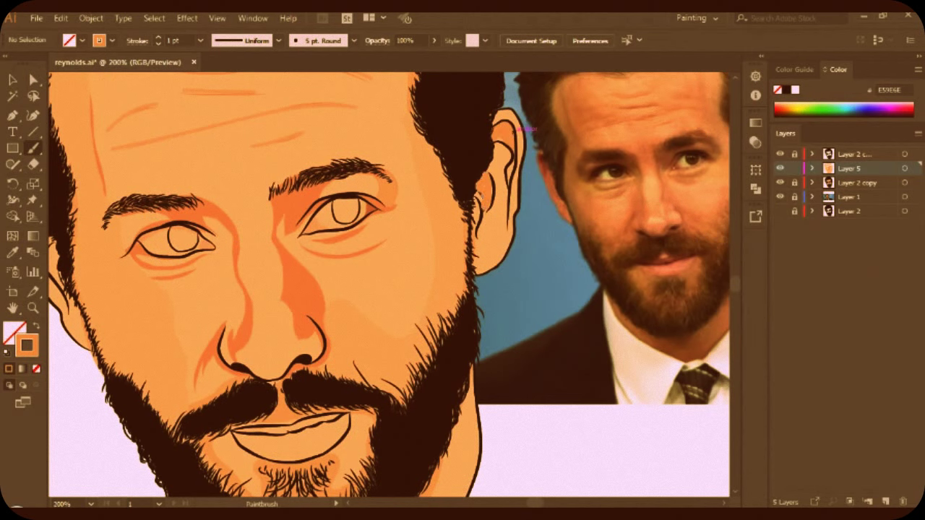
{"action": "key", "text": "v"}
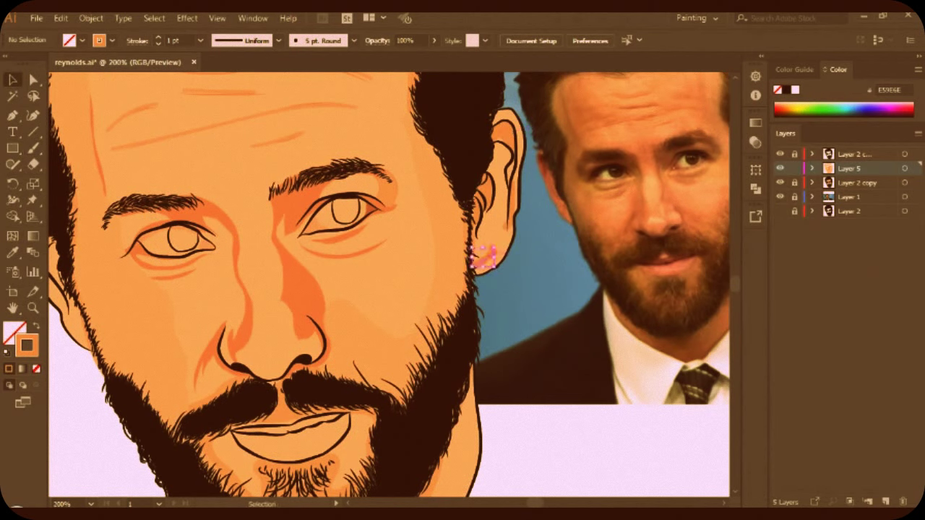
{"action": "key", "text": "b"}
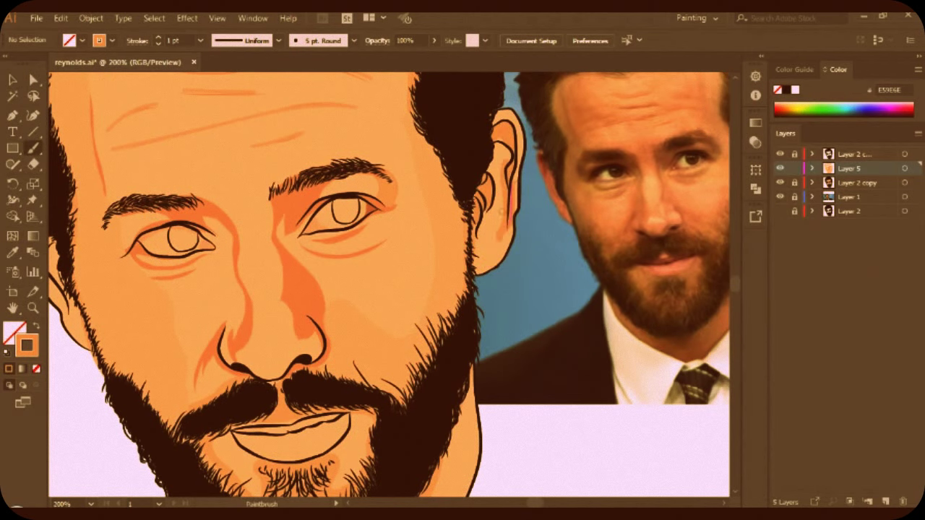
{"action": "scroll", "coordinate": [511, 206], "scroll_direction": "down", "scroll_amount": 1}
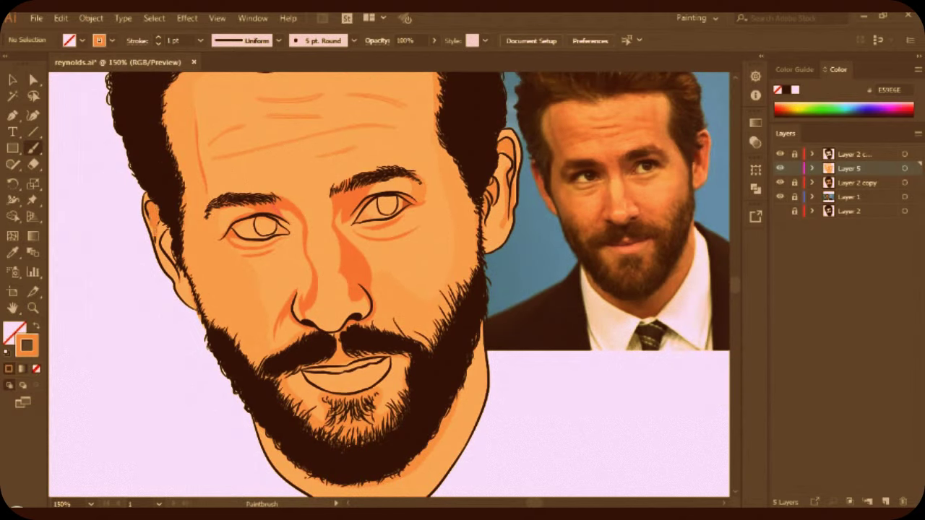
- Darken part of the ear outline and paint both irises dark brown
{"action": "left_click_drag", "start_coordinate": [157, 203], "coordinate": [145, 237]}
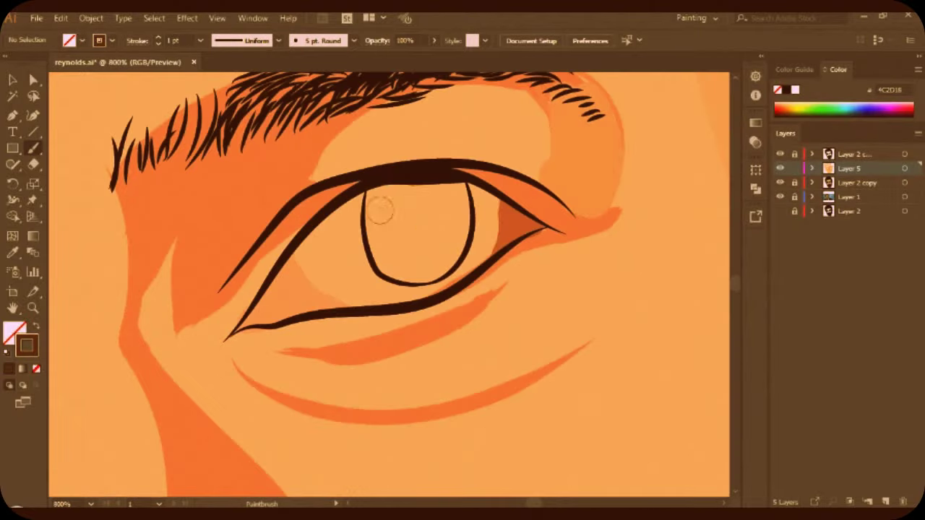
{"action": "left_click_drag", "start_coordinate": [415, 199], "coordinate": [445, 256]}
{"action": "left_click_drag", "start_coordinate": [390, 191], "coordinate": [377, 253]}
{"action": "mouse_move", "coordinate": [426, 224]}
{"action": "left_mouse_down"}
{"action": "mouse_move", "coordinate": [455, 249]}
{"action": "mouse_move", "coordinate": [462, 210]}
{"action": "left_mouse_up"}
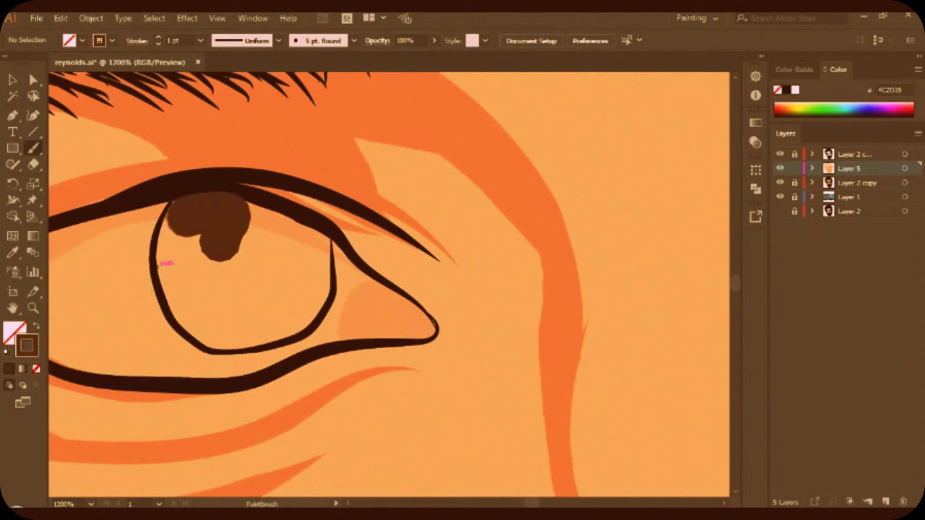
{"action": "mouse_move", "coordinate": [160, 262]}
{"action": "left_mouse_down"}
{"action": "mouse_move", "coordinate": [312, 246]}
{"action": "mouse_move", "coordinate": [163, 262]}
{"action": "left_mouse_up"}
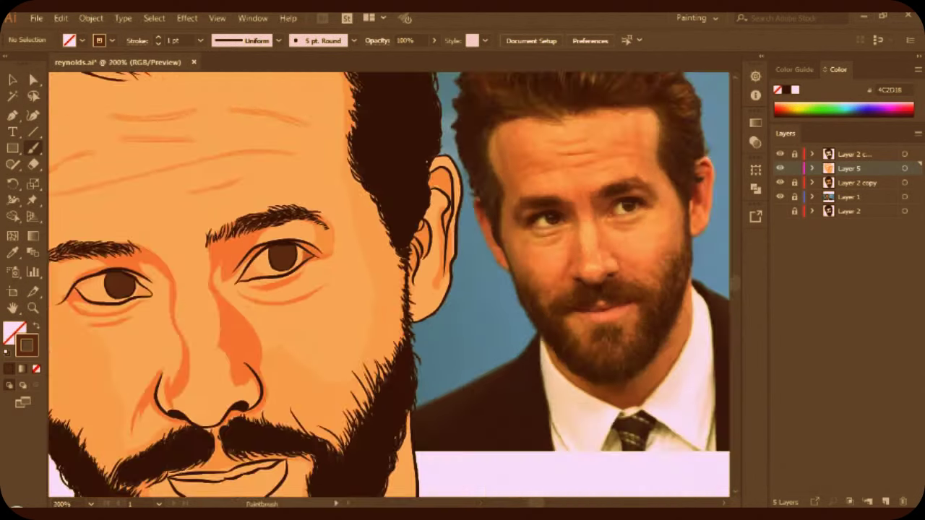
{"action": "key", "text": "Return"}
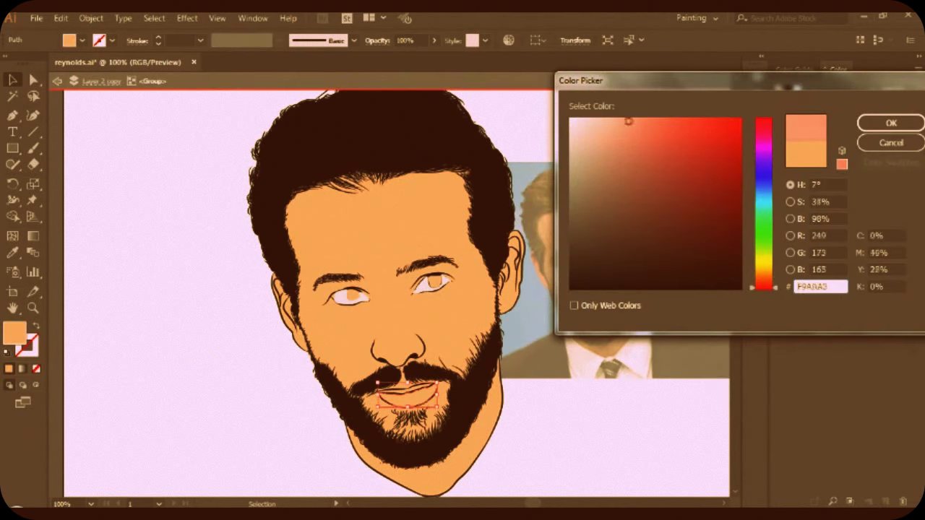
- Confirm salmon pink EA9C94 as the lips fill colour
{"action": "left_click", "coordinate": [891, 123]}
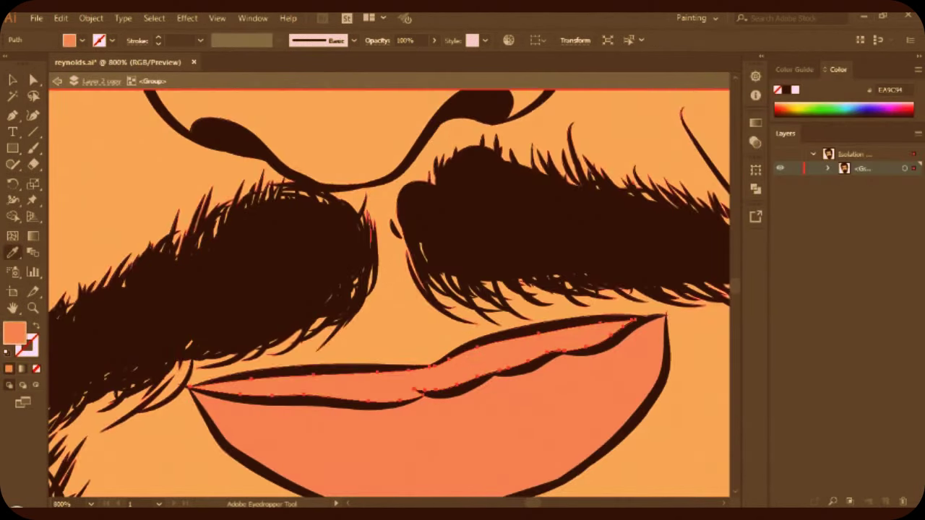